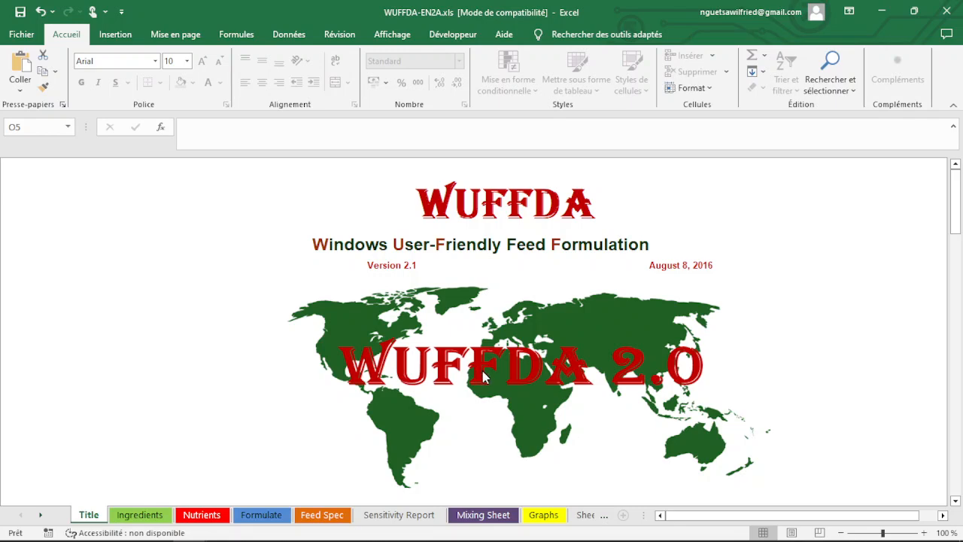
Open the Ingredients sheet and look through the CR, SID and additive ingredient lists down to the last entry.
{"action": "left_click", "coordinate": [149, 518]}
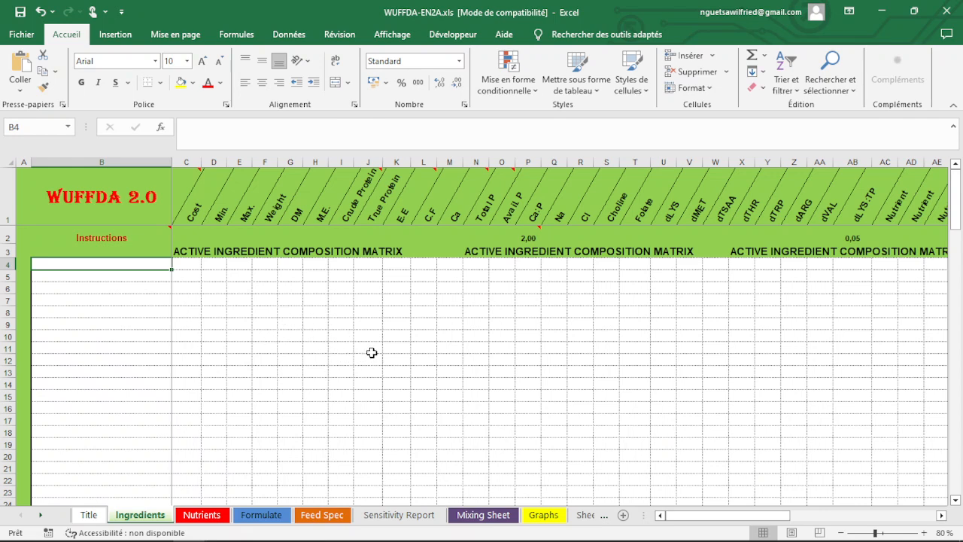
{"action": "scroll", "coordinate": [371, 353], "scroll_direction": "down", "scroll_amount": 2}
{"action": "scroll", "coordinate": [372, 353], "scroll_direction": "down", "scroll_amount": 2}
{"action": "scroll", "coordinate": [371, 352], "scroll_direction": "down", "scroll_amount": 2}
{"action": "scroll", "coordinate": [371, 352], "scroll_direction": "down", "scroll_amount": 2}
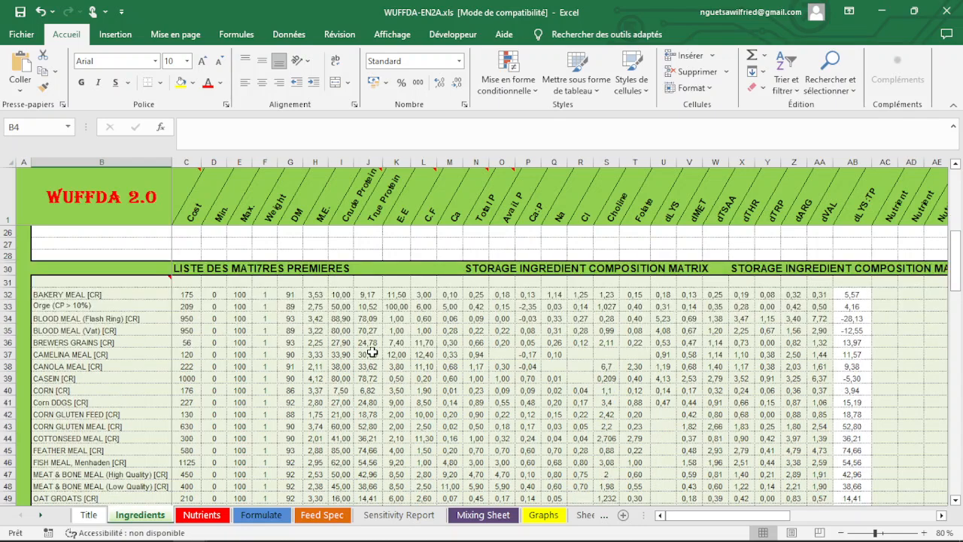
{"action": "scroll", "coordinate": [155, 273], "scroll_direction": "down", "scroll_amount": 2}
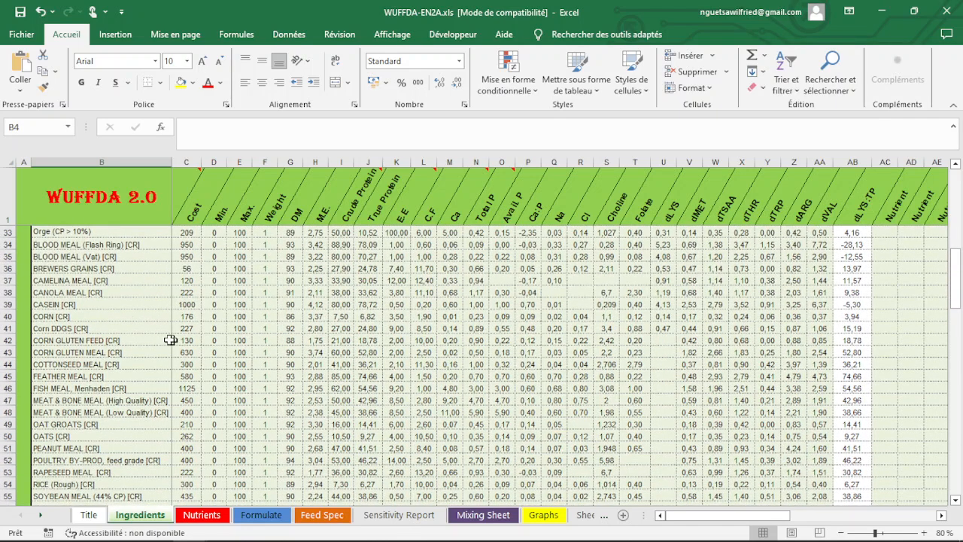
{"action": "scroll", "coordinate": [157, 338], "scroll_direction": "down", "scroll_amount": 9}
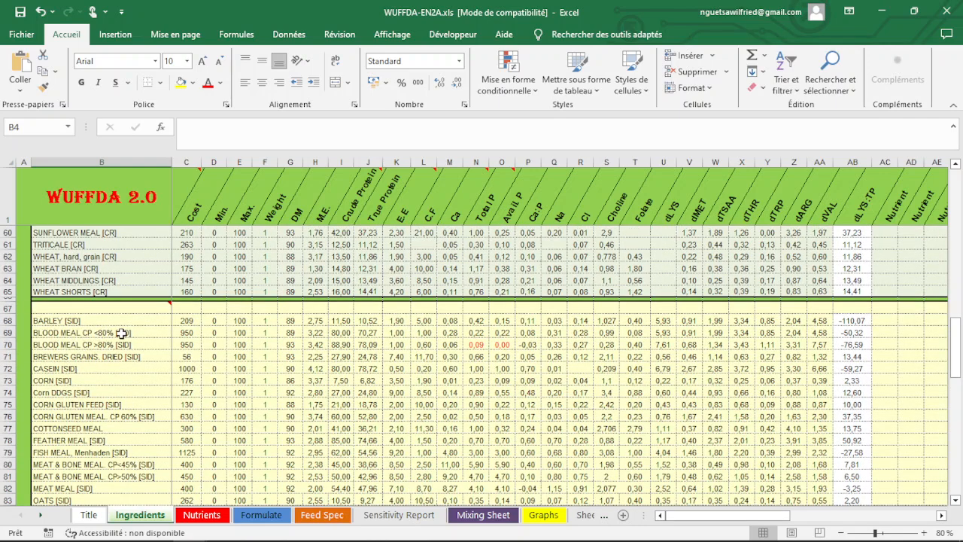
{"action": "scroll", "coordinate": [121, 333], "scroll_direction": "down", "scroll_amount": 4}
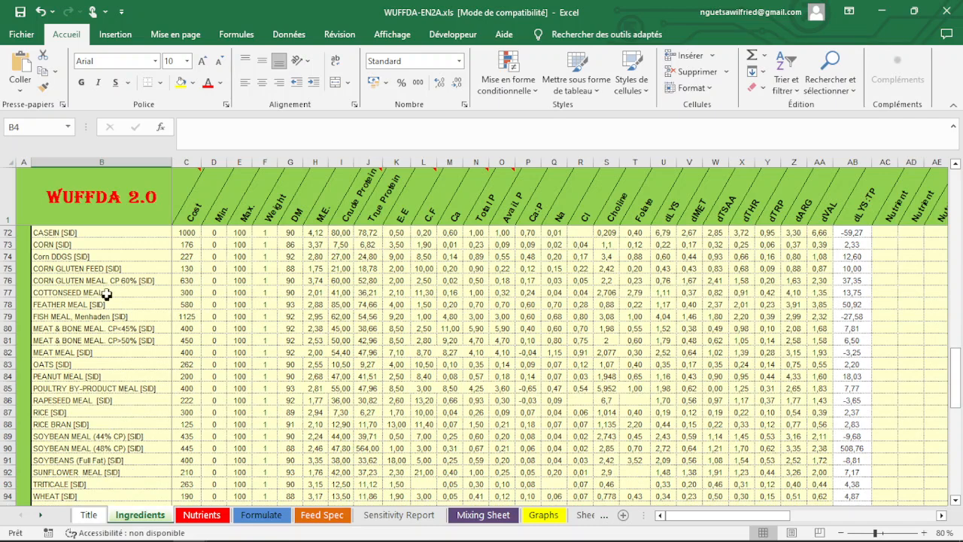
{"action": "scroll", "coordinate": [121, 301], "scroll_direction": "down", "scroll_amount": 3}
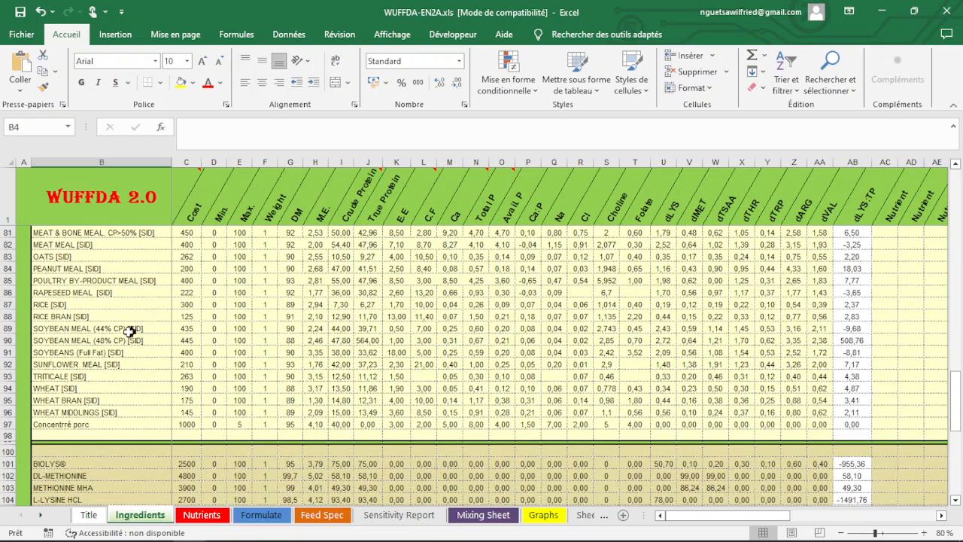
{"action": "scroll", "coordinate": [105, 353], "scroll_direction": "down", "scroll_amount": 3}
{"action": "scroll", "coordinate": [106, 355], "scroll_direction": "down", "scroll_amount": 6}
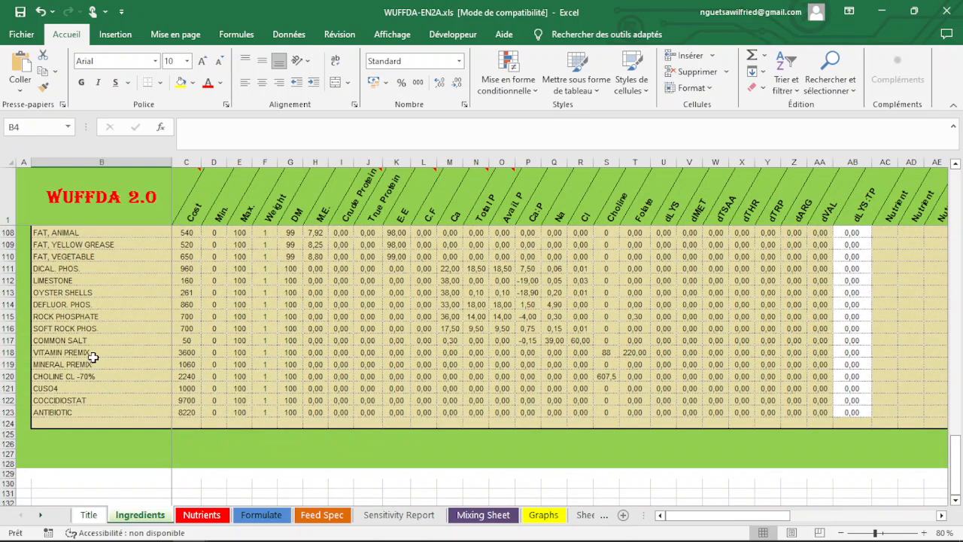
Review the ingredient lists again from the empty active ingredient matrix to the SID section, checking the cost column.
{"action": "scroll", "coordinate": [101, 354], "scroll_direction": "up", "scroll_amount": 8}
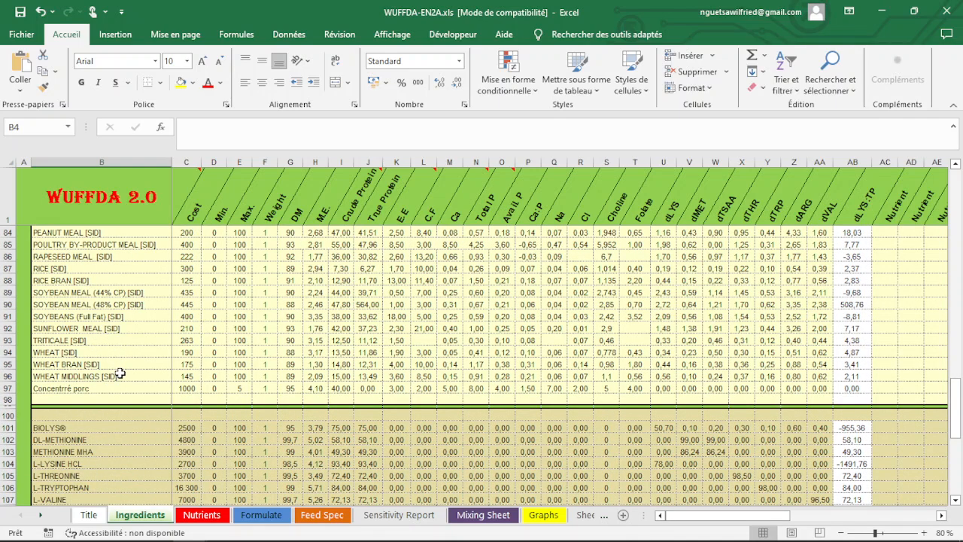
{"action": "scroll", "coordinate": [119, 373], "scroll_direction": "up", "scroll_amount": 5}
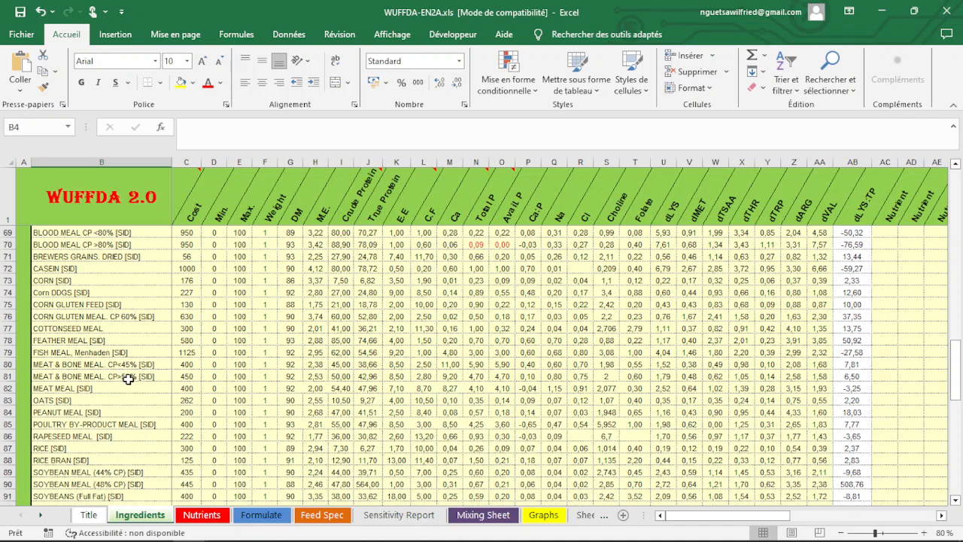
{"action": "scroll", "coordinate": [129, 378], "scroll_direction": "up", "scroll_amount": 4}
{"action": "scroll", "coordinate": [130, 380], "scroll_direction": "up", "scroll_amount": 8}
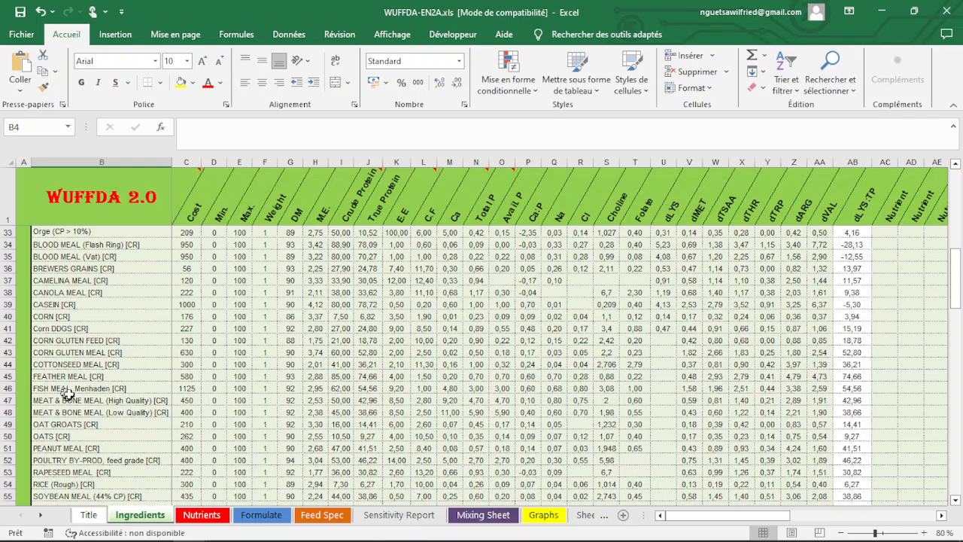
{"action": "scroll", "coordinate": [92, 385], "scroll_direction": "up", "scroll_amount": 4}
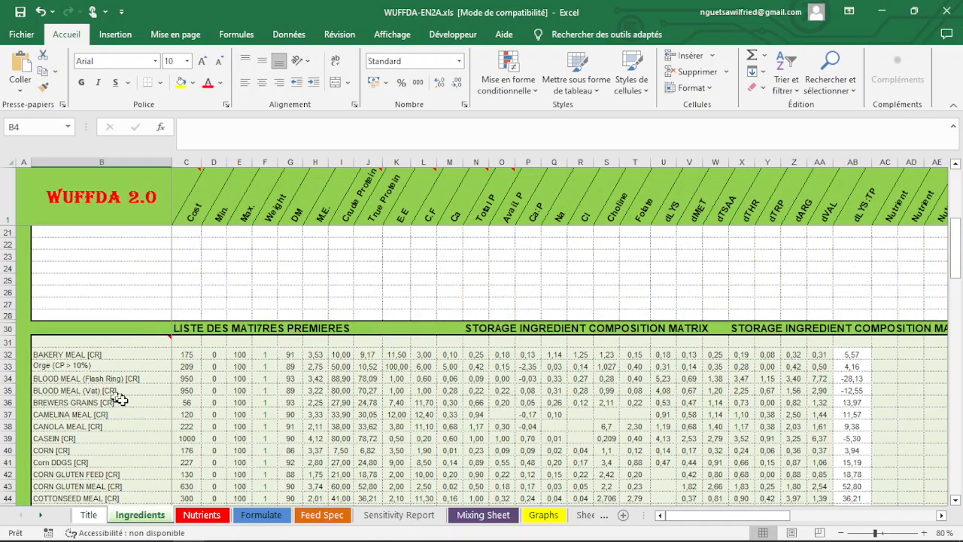
{"action": "scroll", "coordinate": [120, 388], "scroll_direction": "up", "scroll_amount": 5}
{"action": "scroll", "coordinate": [178, 366], "scroll_direction": "down", "scroll_amount": 4}
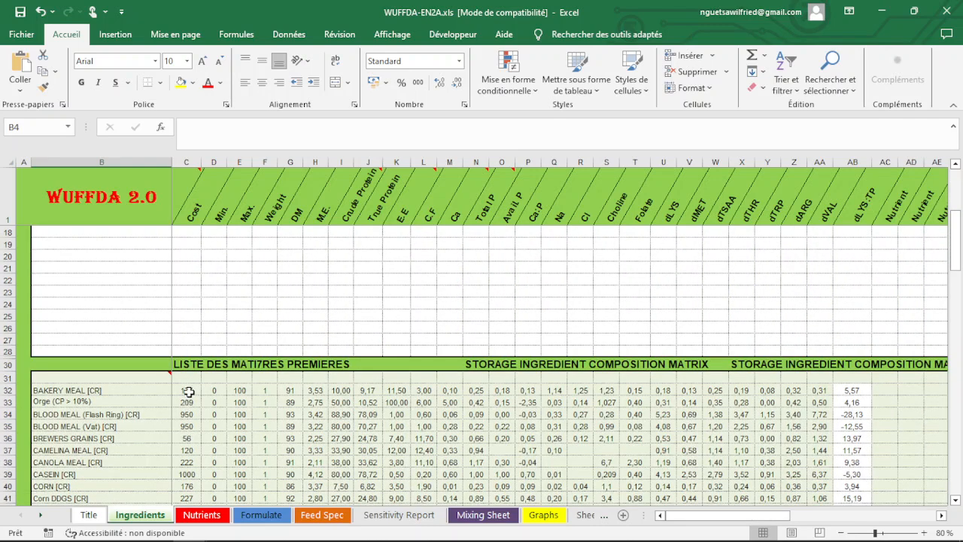
{"action": "scroll", "coordinate": [180, 416], "scroll_direction": "down", "scroll_amount": 3}
{"action": "scroll", "coordinate": [181, 416], "scroll_direction": "down", "scroll_amount": 6}
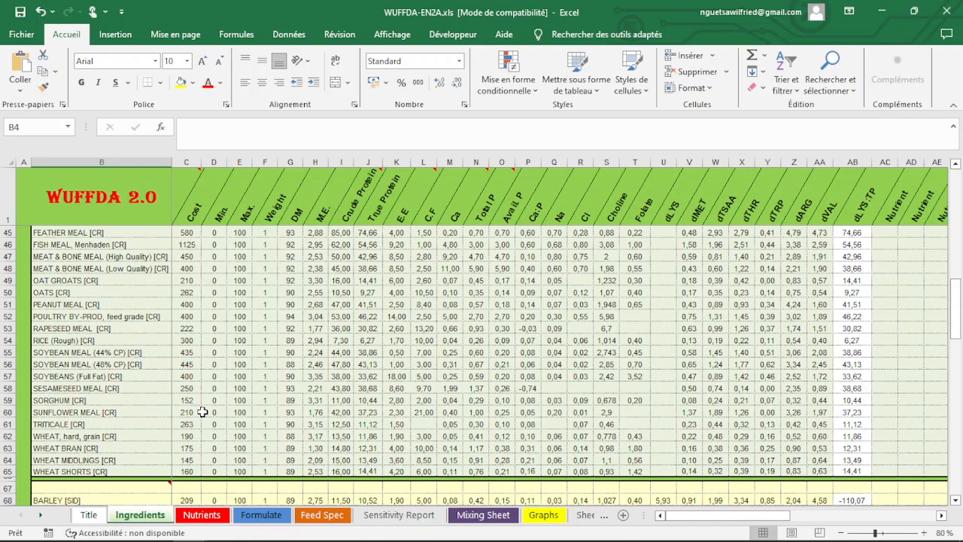
{"action": "scroll", "coordinate": [200, 399], "scroll_direction": "down", "scroll_amount": 4}
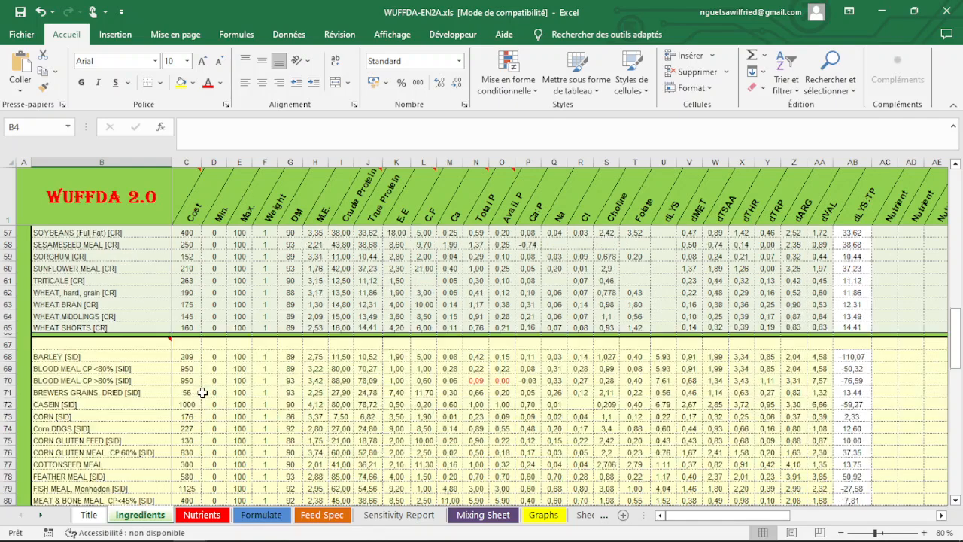
{"action": "scroll", "coordinate": [197, 388], "scroll_direction": "down", "scroll_amount": 1}
{"action": "scroll", "coordinate": [197, 388], "scroll_direction": "down", "scroll_amount": 1}
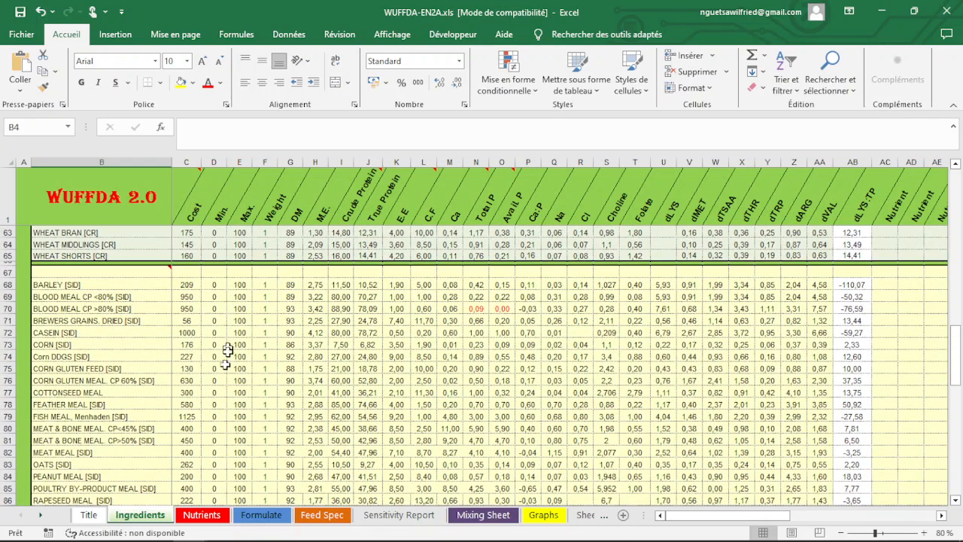
{"action": "scroll", "coordinate": [188, 350], "scroll_direction": "down", "scroll_amount": 2}
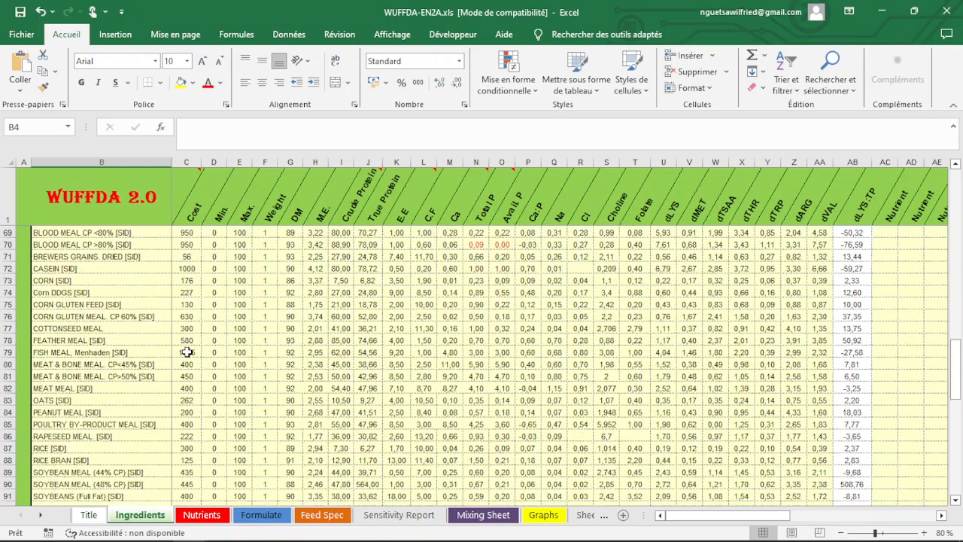
{"action": "left_click", "coordinate": [202, 515]}
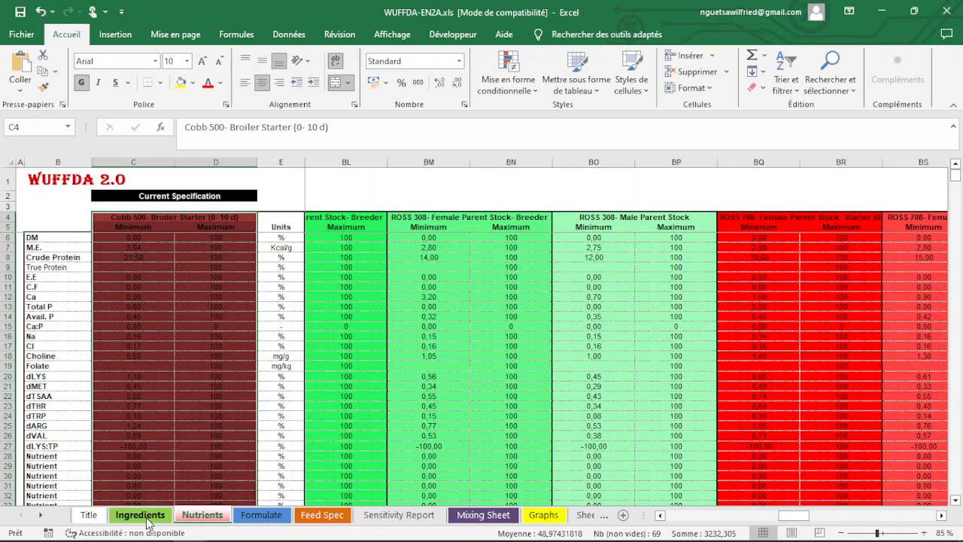
{"action": "left_click", "coordinate": [143, 516]}
{"action": "scroll", "coordinate": [185, 357], "scroll_direction": "up", "scroll_amount": 10}
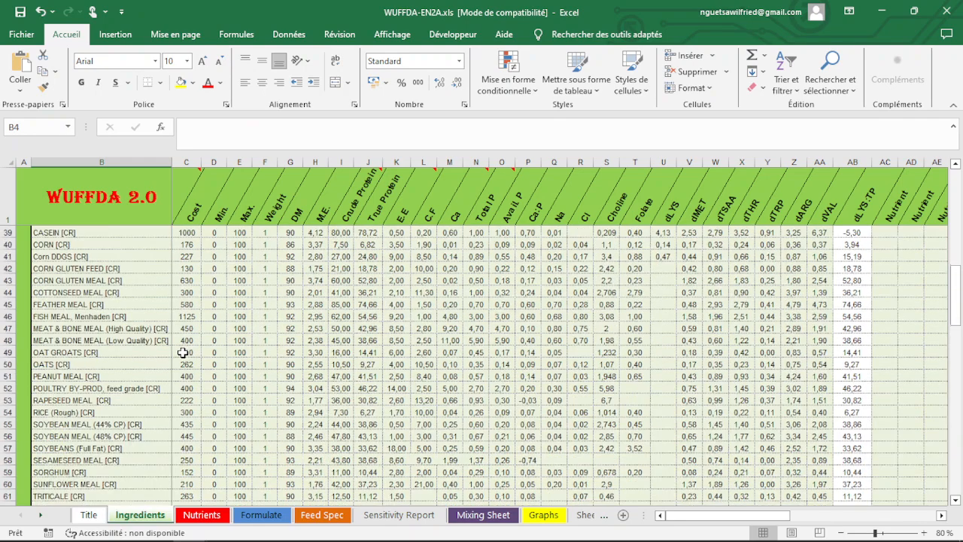
{"action": "scroll", "coordinate": [184, 355], "scroll_direction": "down", "scroll_amount": 10}
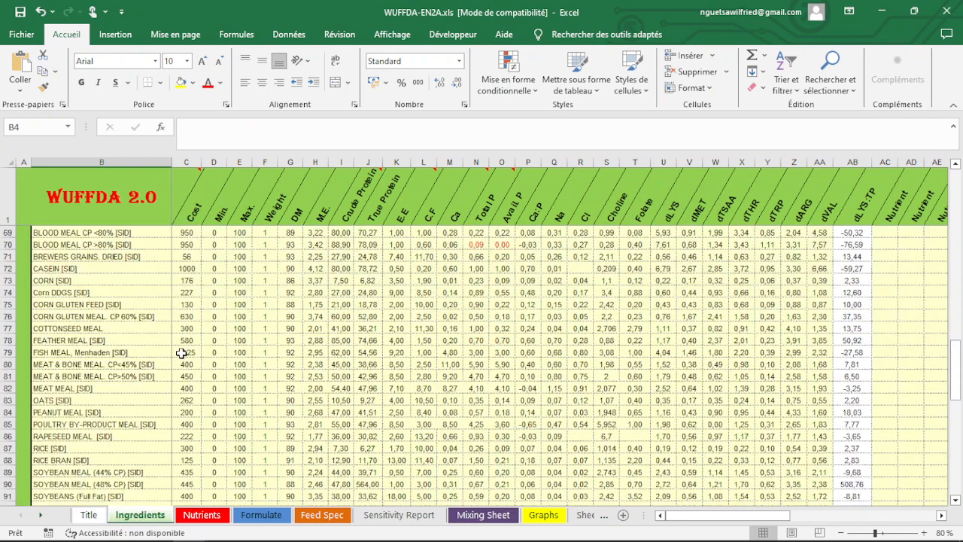
{"action": "scroll", "coordinate": [184, 344], "scroll_direction": "up", "scroll_amount": 1}
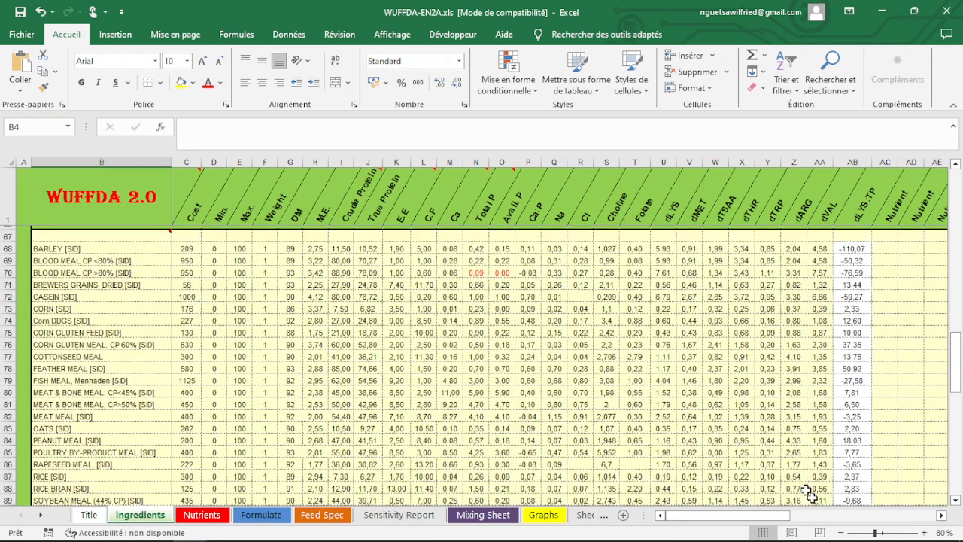
Reduce the Ingredients sheet's zoom to 60% with the whole SID ingredient section in view.
{"action": "left_click", "coordinate": [841, 532]}
{"action": "left_click", "coordinate": [841, 533]}
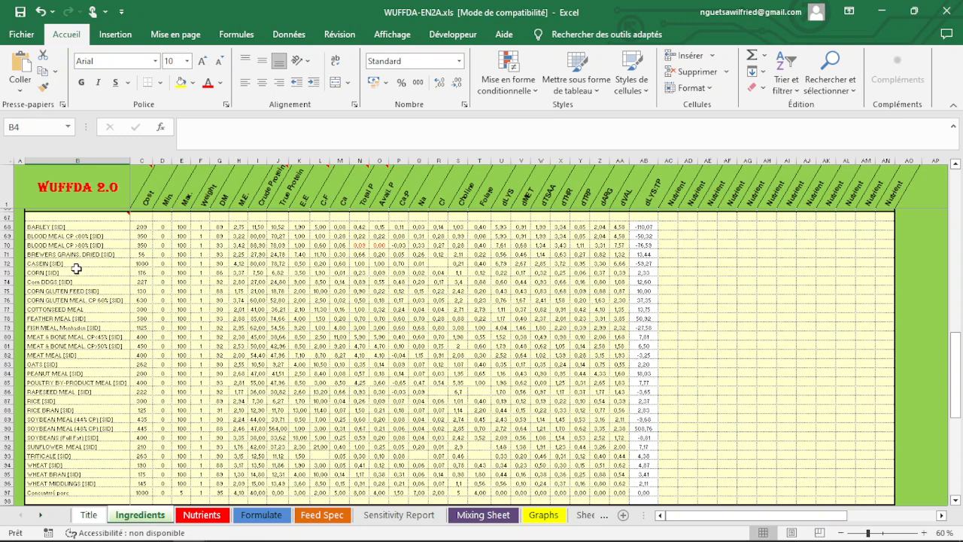
{"action": "scroll", "coordinate": [75, 273], "scroll_direction": "up", "scroll_amount": 1}
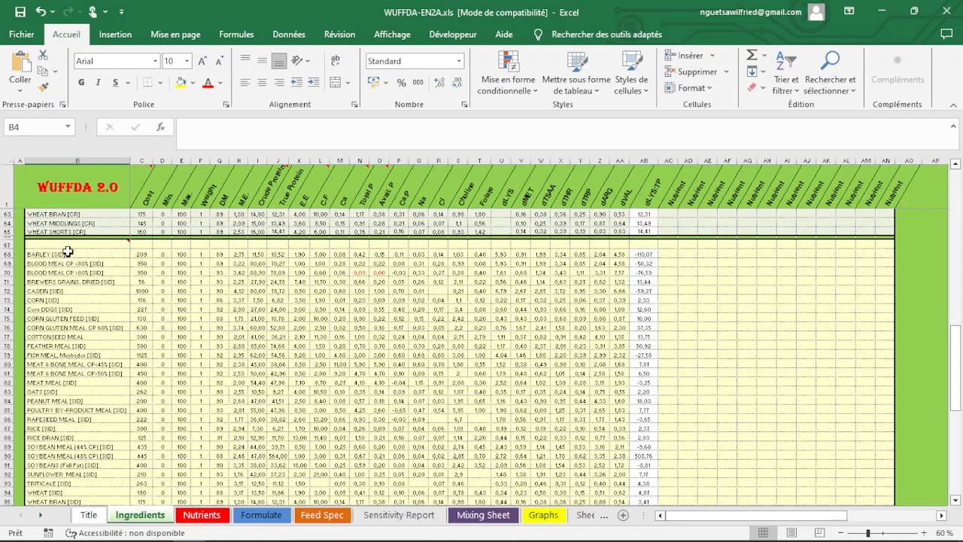
{"action": "left_click_drag", "start_coordinate": [73, 247], "coordinate": [704, 328]}
{"action": "left_click", "coordinate": [200, 383]}
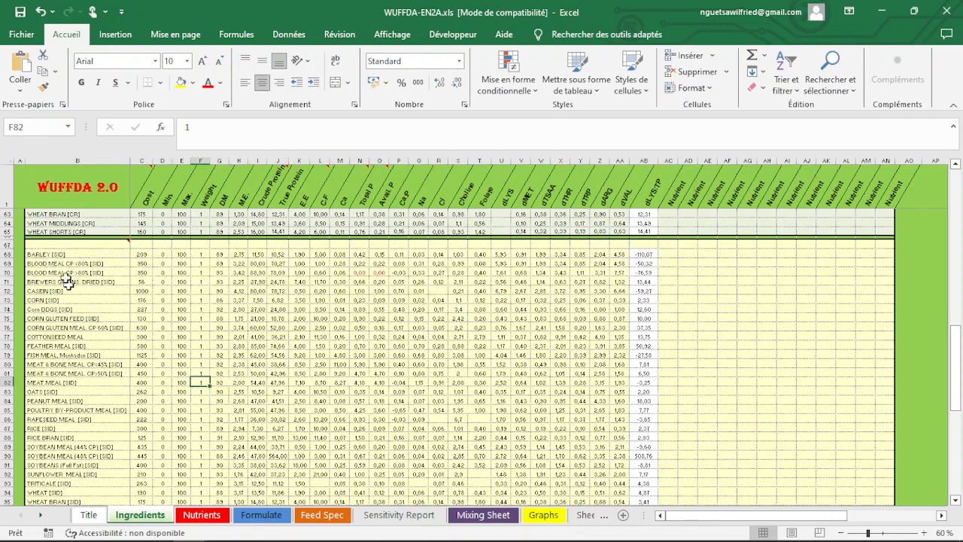
{"action": "left_click", "coordinate": [58, 255]}
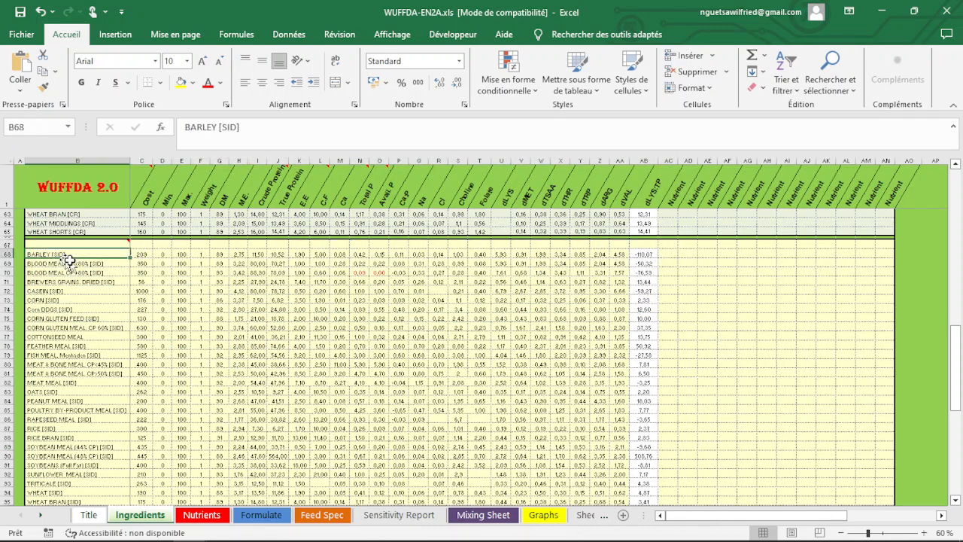
{"action": "left_click", "coordinate": [239, 128]}
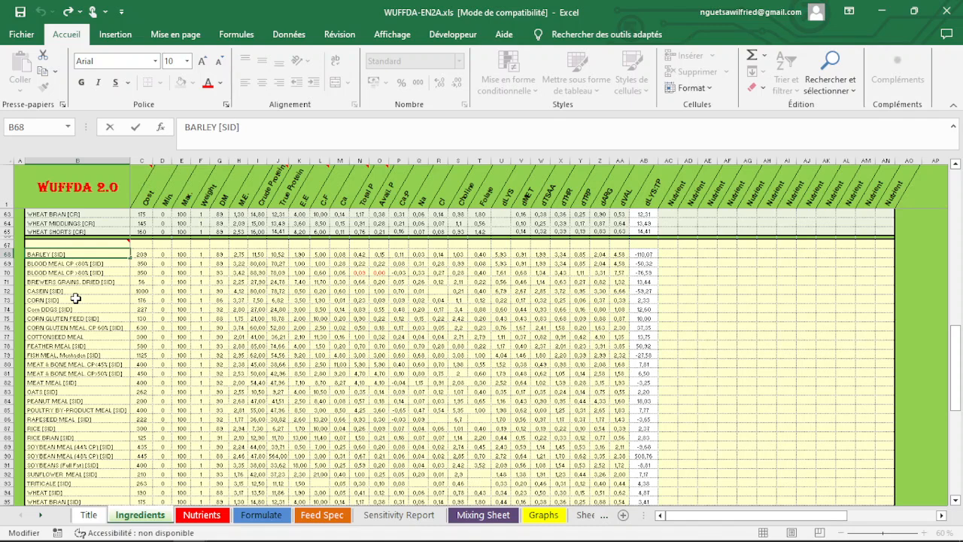
{"action": "left_click", "coordinate": [79, 281]}
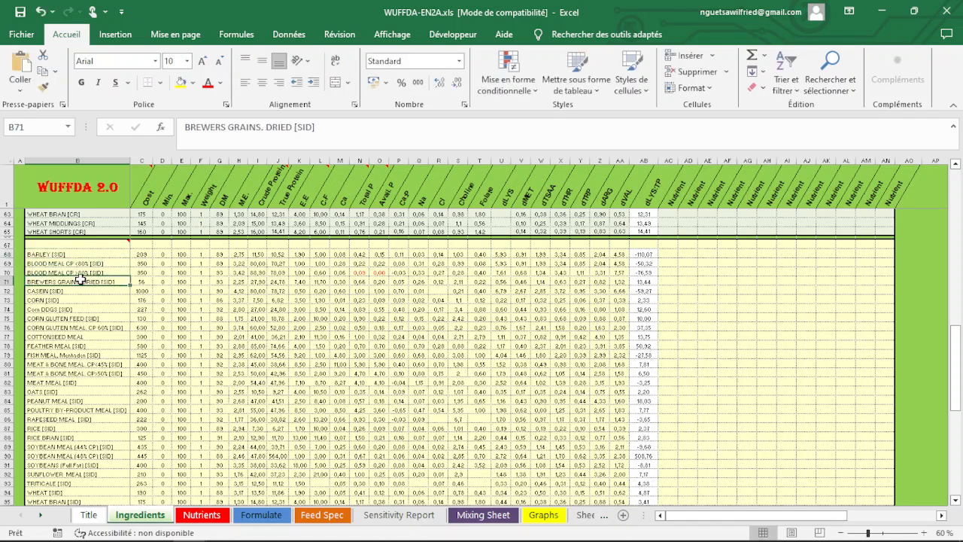
Select the entire SID-section rows for corn, blood meal CP <80%, cottonseed meal, Menhaden fish meal and peanut meal together.
{"action": "left_click", "coordinate": [4, 299]}
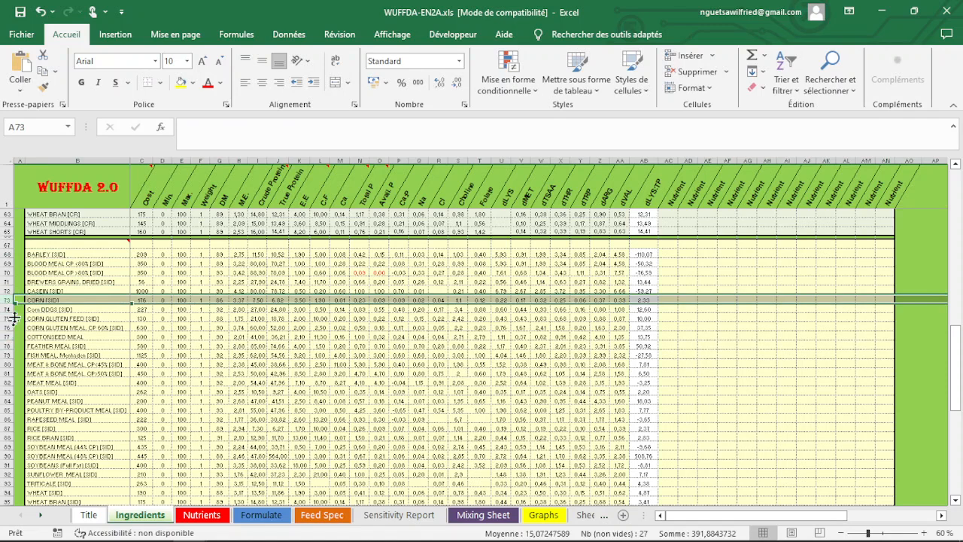
{"action": "left_click", "coordinate": [4, 263], "text": "ctrl"}
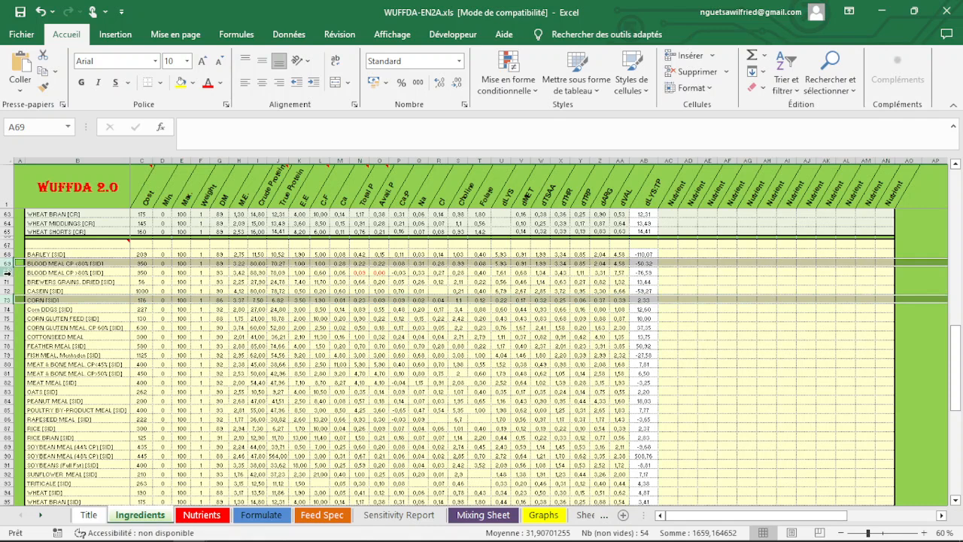
{"action": "left_click", "coordinate": [5, 337], "text": "ctrl"}
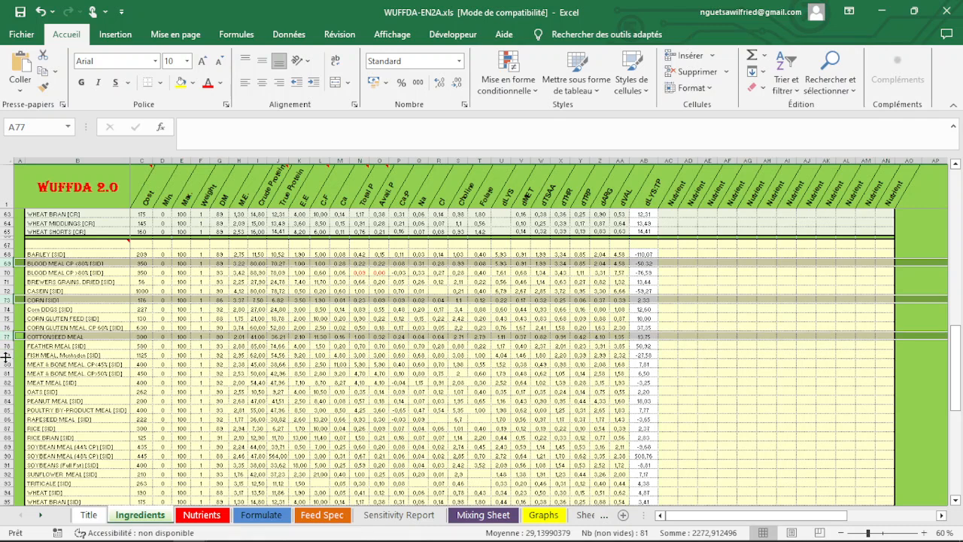
{"action": "left_click", "coordinate": [4, 354], "text": "ctrl"}
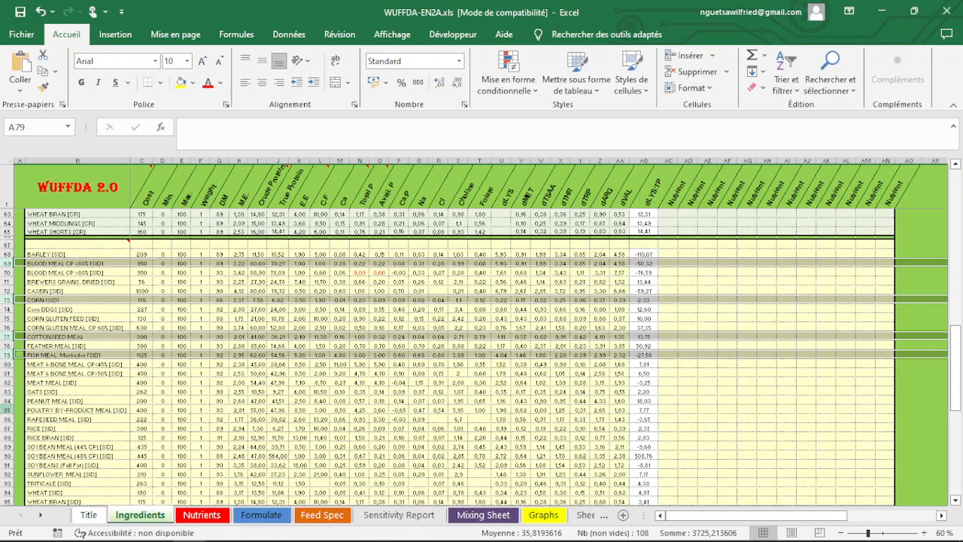
{"action": "left_click", "coordinate": [5, 401], "text": "ctrl"}
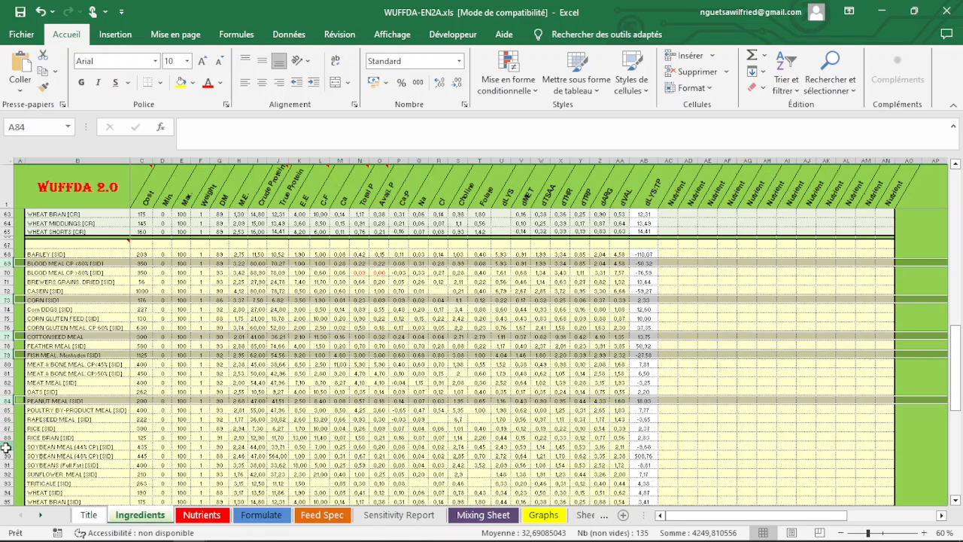
Add the SID-section rows for rice bran, soybean meal 44% and 48% CP, full-fat soybeans and wheat bran to the row selection.
{"action": "left_click", "coordinate": [3, 447], "text": "ctrl"}
{"action": "left_click", "coordinate": [3, 438], "text": "ctrl"}
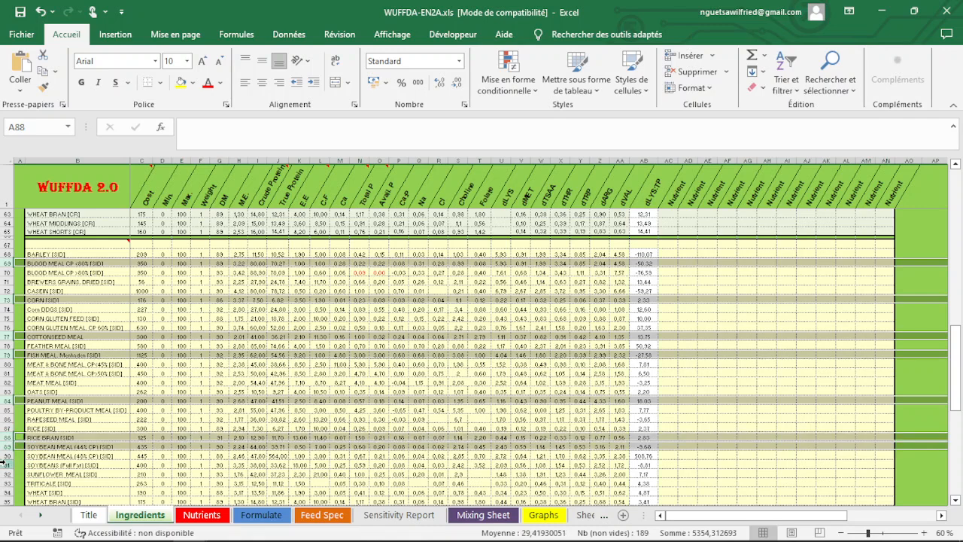
{"action": "left_click", "coordinate": [3, 456], "text": "ctrl"}
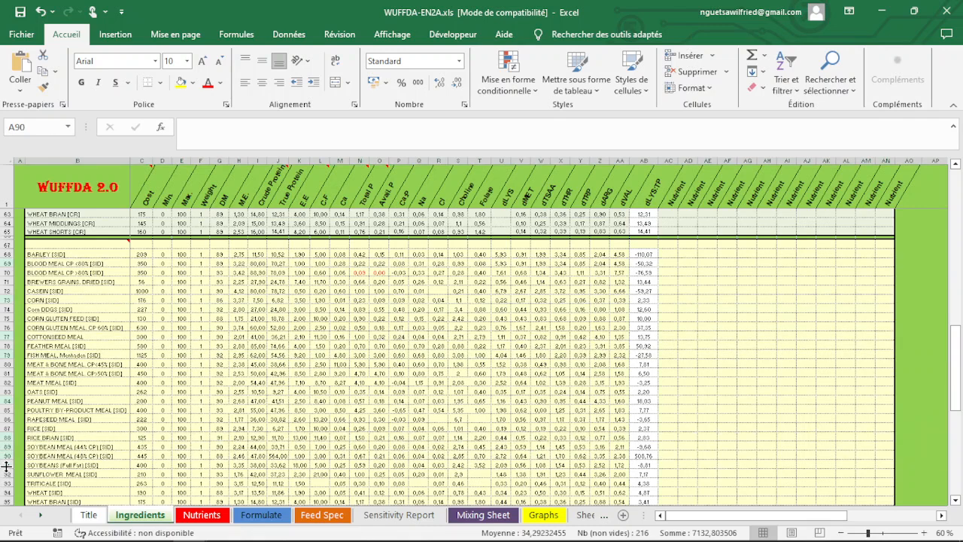
{"action": "left_click", "coordinate": [5, 465], "text": "ctrl"}
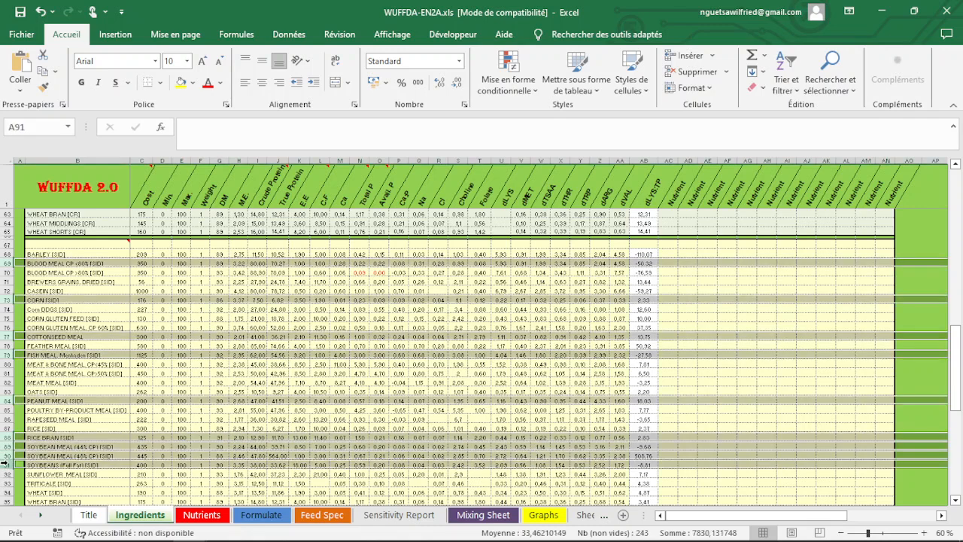
{"action": "left_click", "coordinate": [5, 501], "text": "ctrl"}
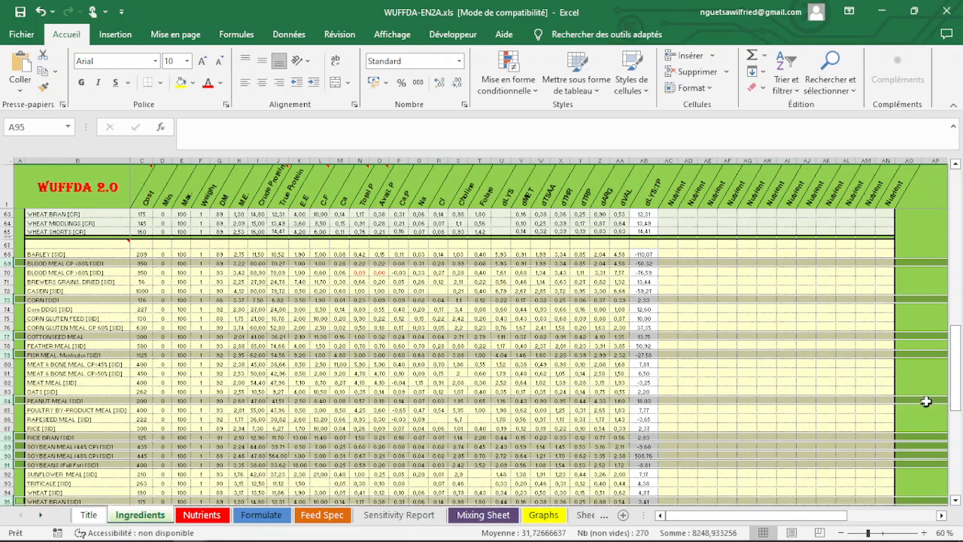
Add the additive rows DL-methionine, L-lysine HCL, vegetable fat, dical. phos., oyster shells, common salt and mineral premix to the row selection.
{"action": "left_click_drag", "start_coordinate": [960, 393], "coordinate": [940, 457]}
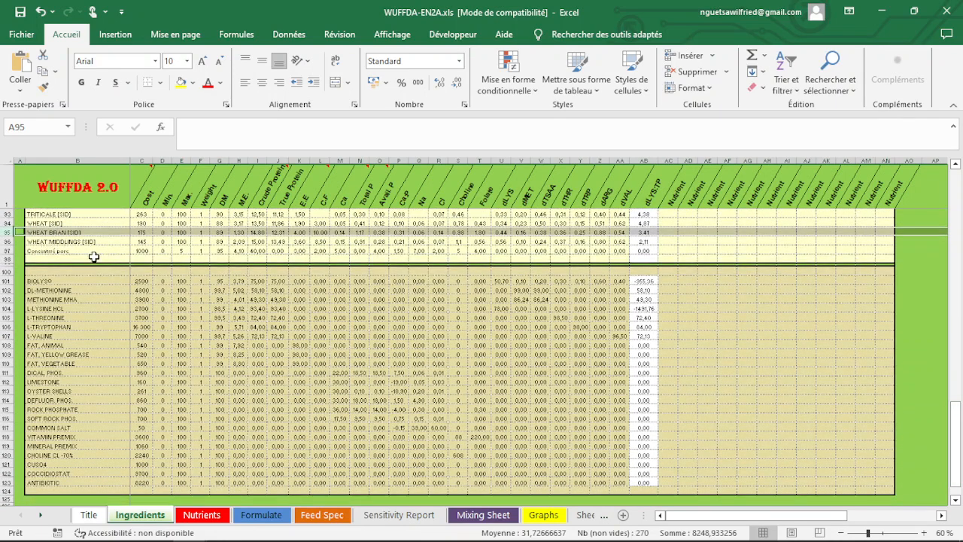
{"action": "left_click", "coordinate": [4, 290]}
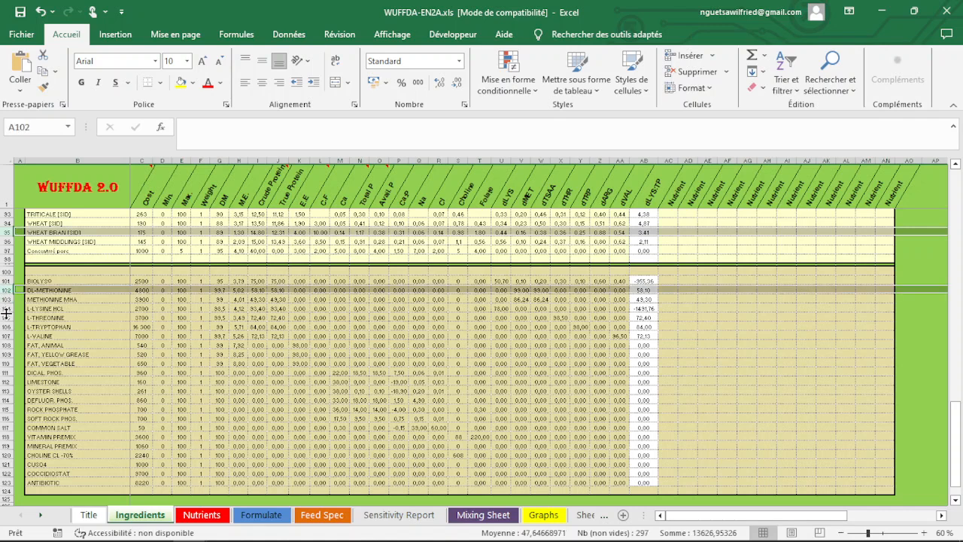
{"action": "left_click", "coordinate": [5, 308], "text": "ctrl"}
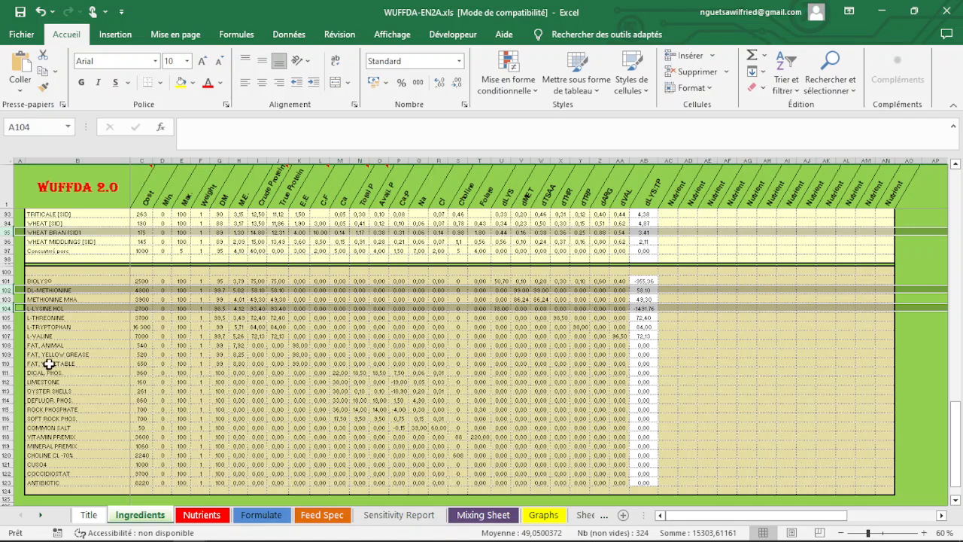
{"action": "left_click", "coordinate": [4, 364], "text": "ctrl"}
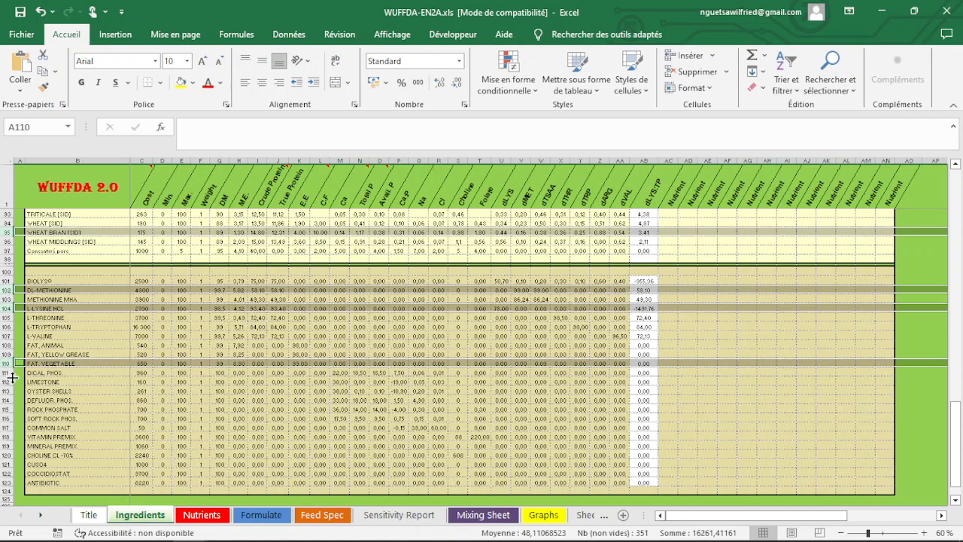
{"action": "left_click", "coordinate": [4, 373], "text": "ctrl"}
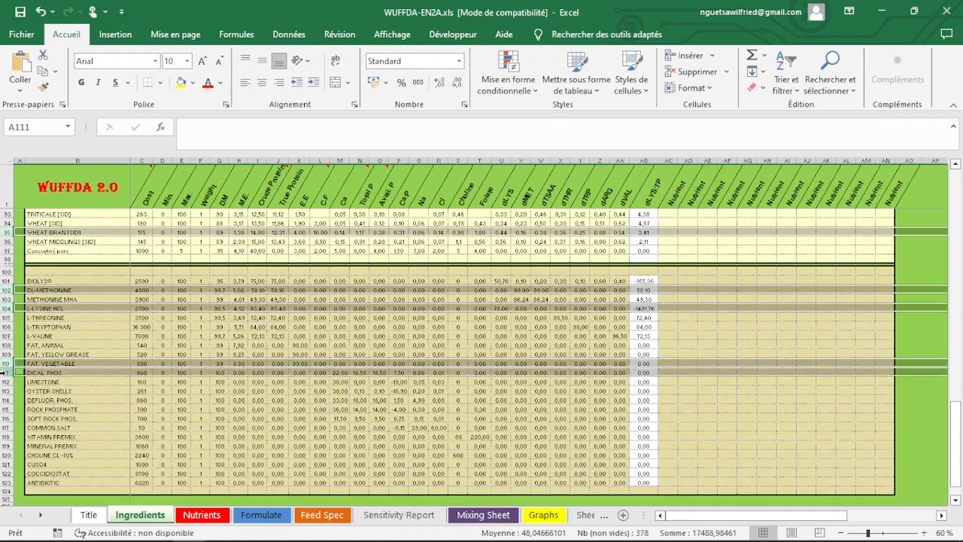
{"action": "left_click", "coordinate": [4, 391], "text": "ctrl"}
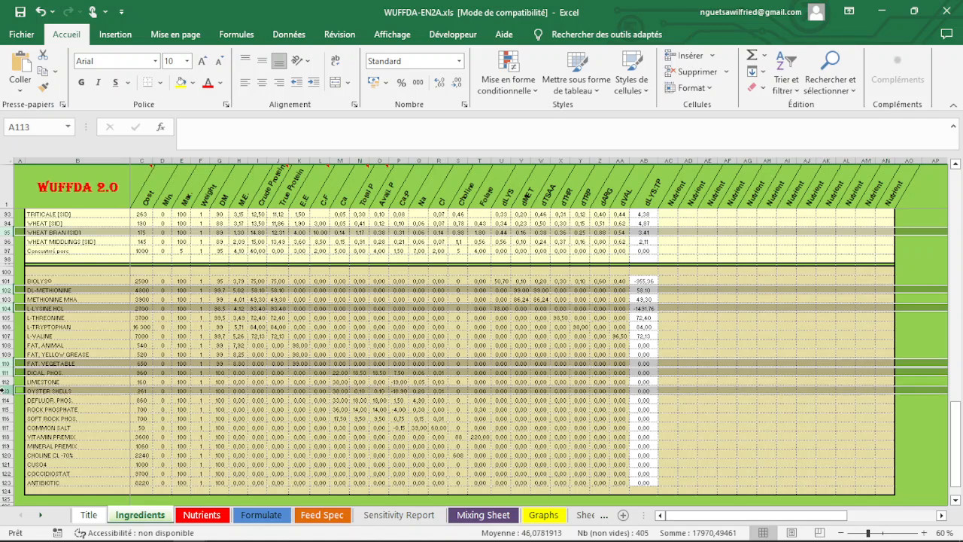
{"action": "left_click", "coordinate": [5, 427], "text": "ctrl"}
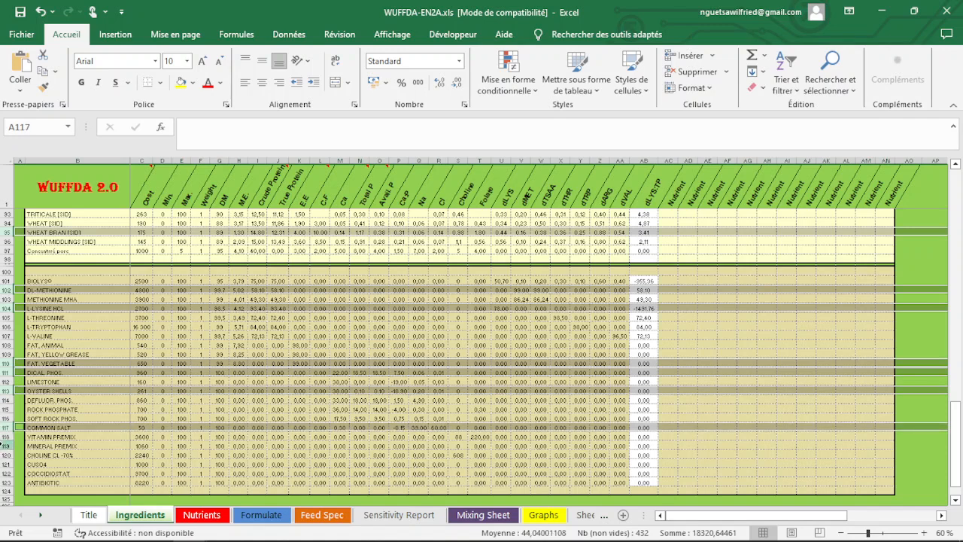
{"action": "left_click", "coordinate": [6, 446], "text": "ctrl"}
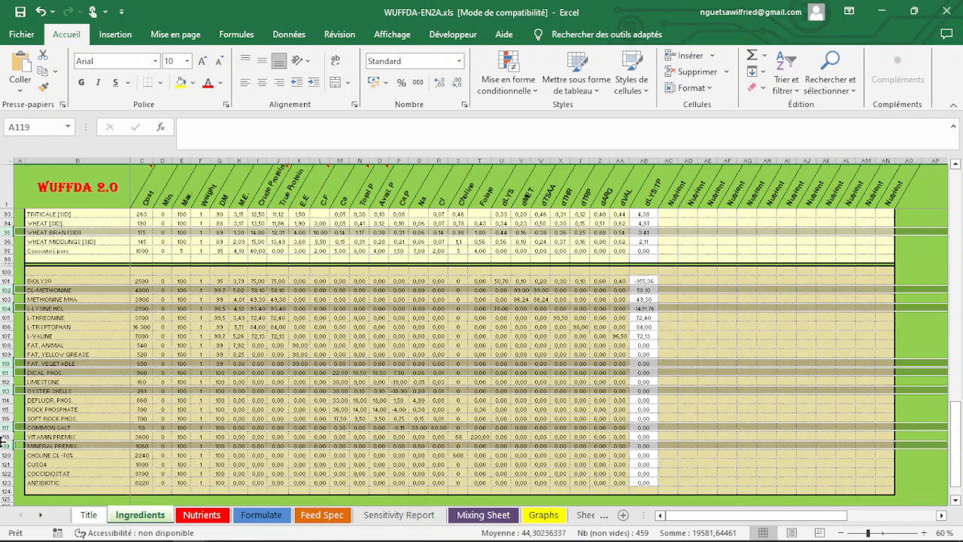
Copy all the selected ingredient rows and paste them into the active ingredient composition matrix starting at row 4.
{"action": "key", "text": "ctrl+c"}
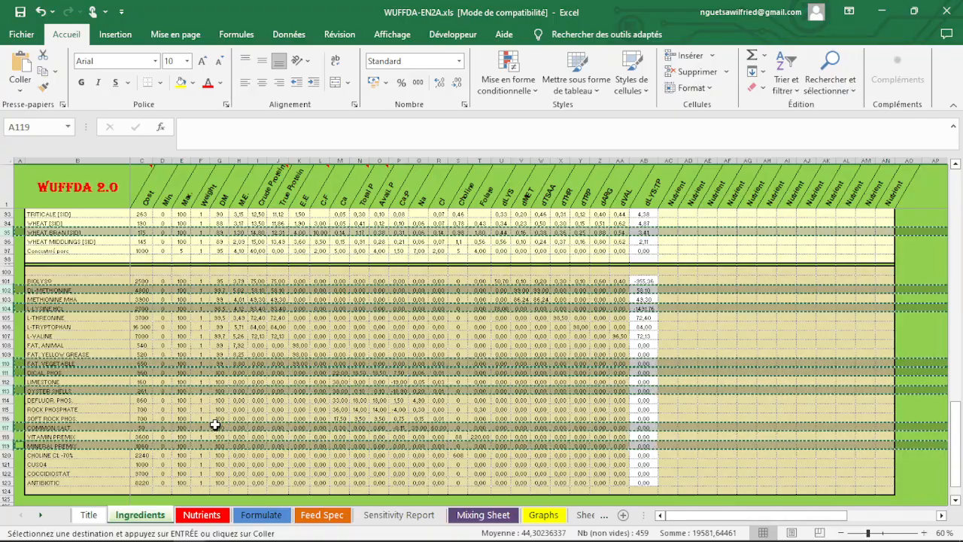
{"action": "scroll", "coordinate": [941, 291], "scroll_direction": "up", "scroll_amount": 9}
{"action": "left_click", "coordinate": [960, 266]}
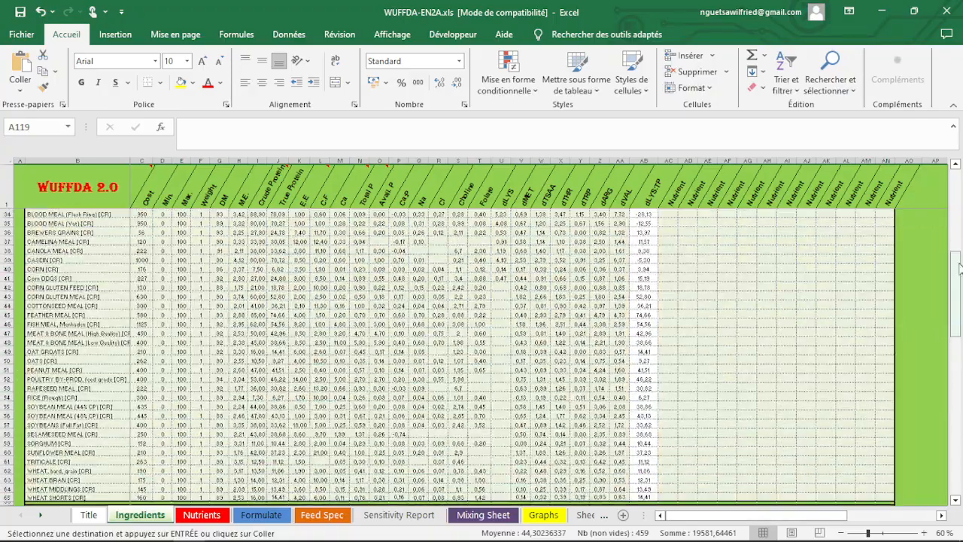
{"action": "left_click_drag", "start_coordinate": [959, 262], "coordinate": [958, 174]}
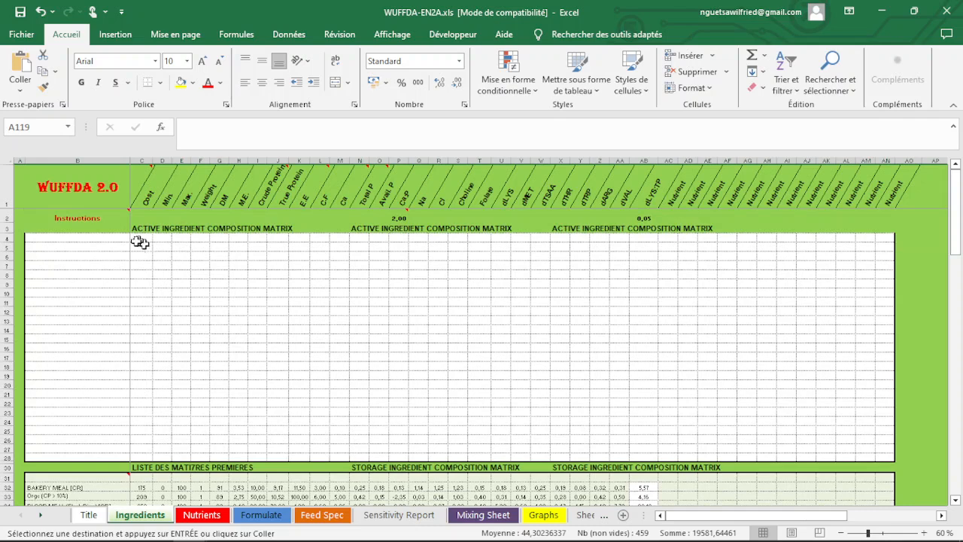
{"action": "left_click", "coordinate": [108, 237]}
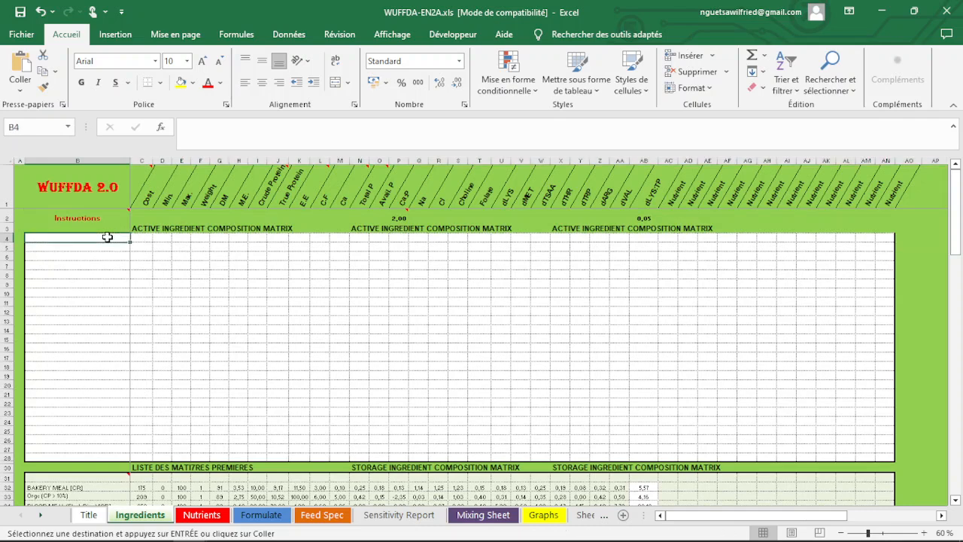
{"action": "left_click", "coordinate": [12, 237]}
{"action": "left_click_drag", "start_coordinate": [12, 236], "coordinate": [12, 386]}
{"action": "key", "text": "ctrl+v"}
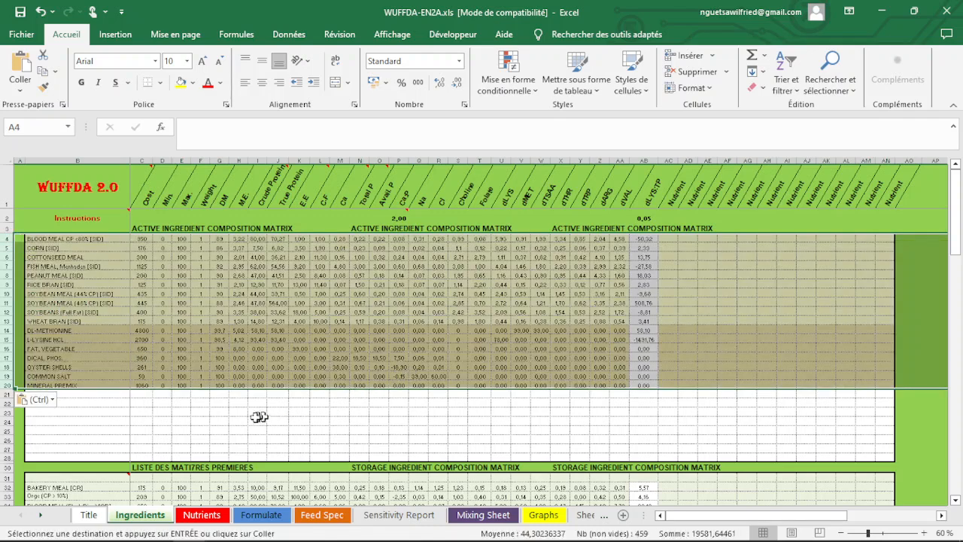
Change the pasted block in the active ingredient matrix to values only, without the source formatting.
{"action": "left_click", "coordinate": [45, 402]}
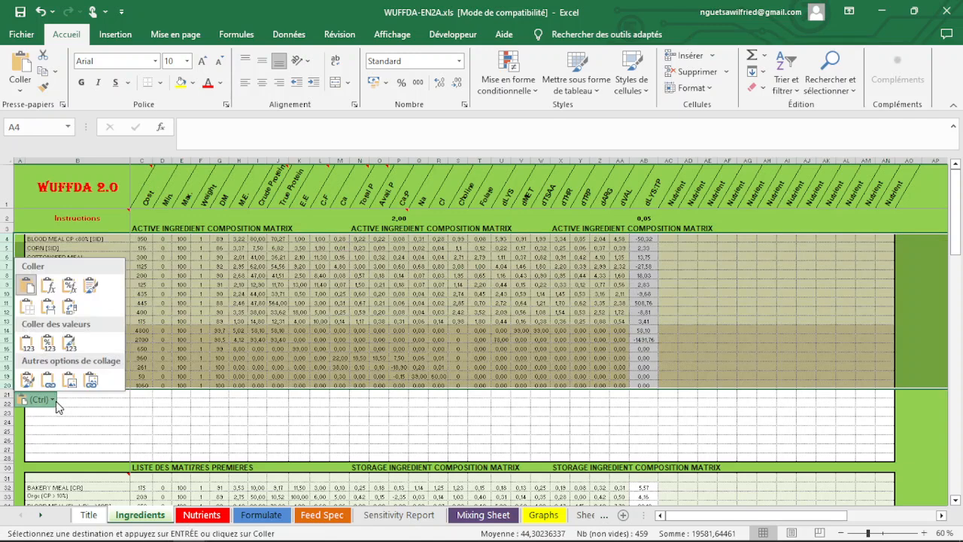
{"action": "left_click", "coordinate": [28, 344]}
{"action": "left_click", "coordinate": [130, 406]}
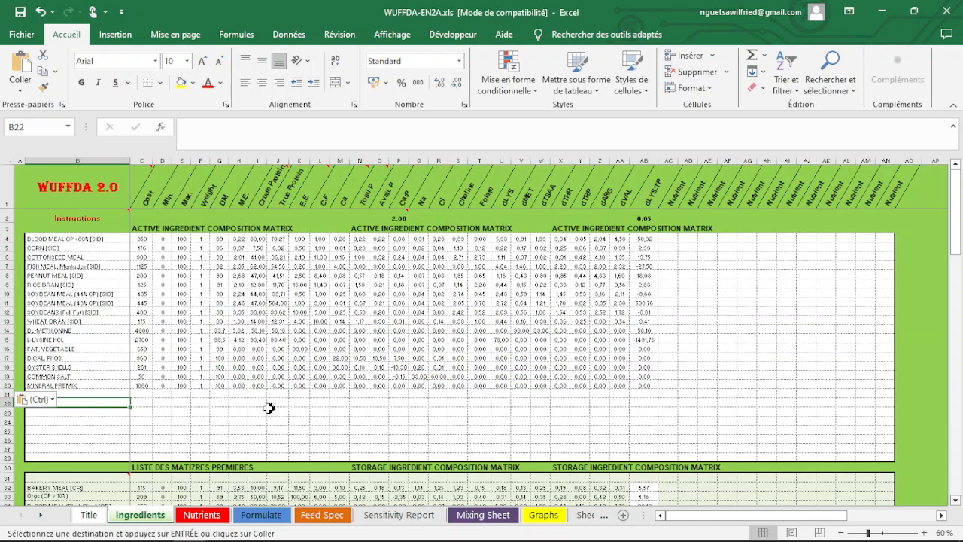
{"action": "left_click", "coordinate": [179, 421]}
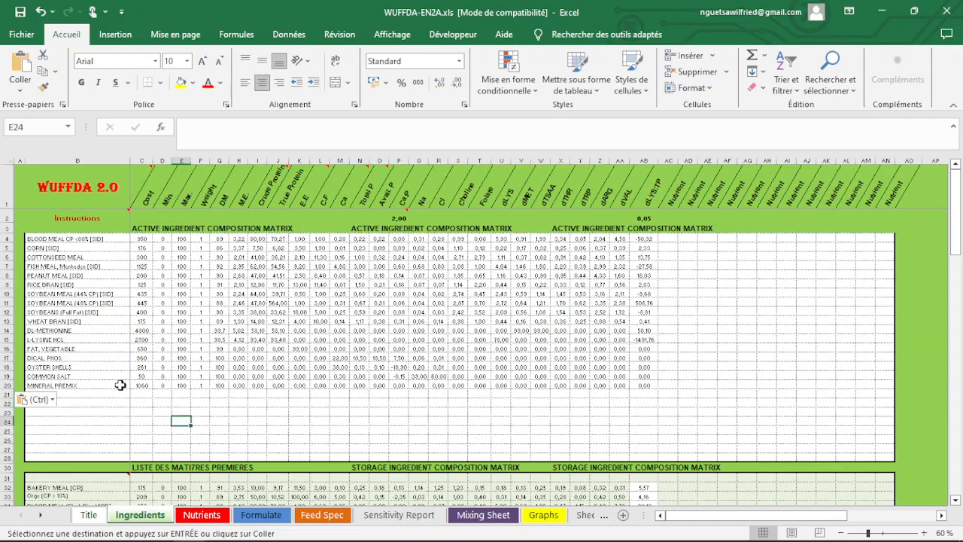
{"action": "left_click", "coordinate": [112, 388]}
{"action": "right_click", "coordinate": [115, 385]}
{"action": "right_click", "coordinate": [117, 388]}
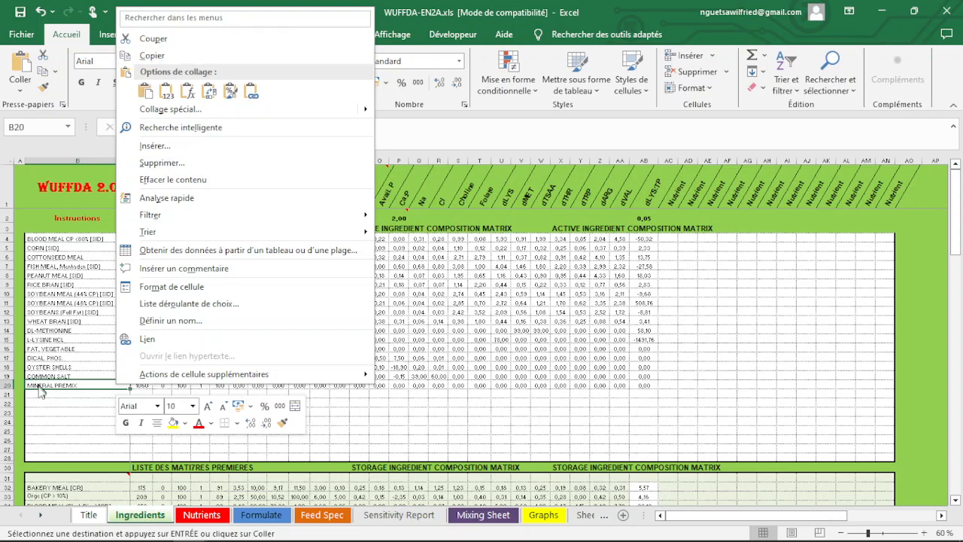
{"action": "left_click", "coordinate": [63, 401]}
{"action": "left_click", "coordinate": [77, 395]}
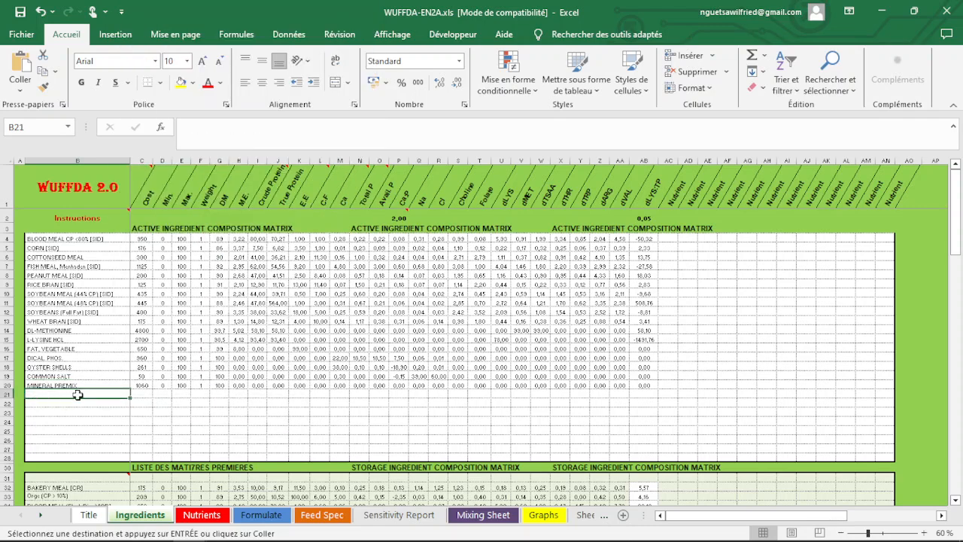
{"action": "right_click", "coordinate": [78, 395]}
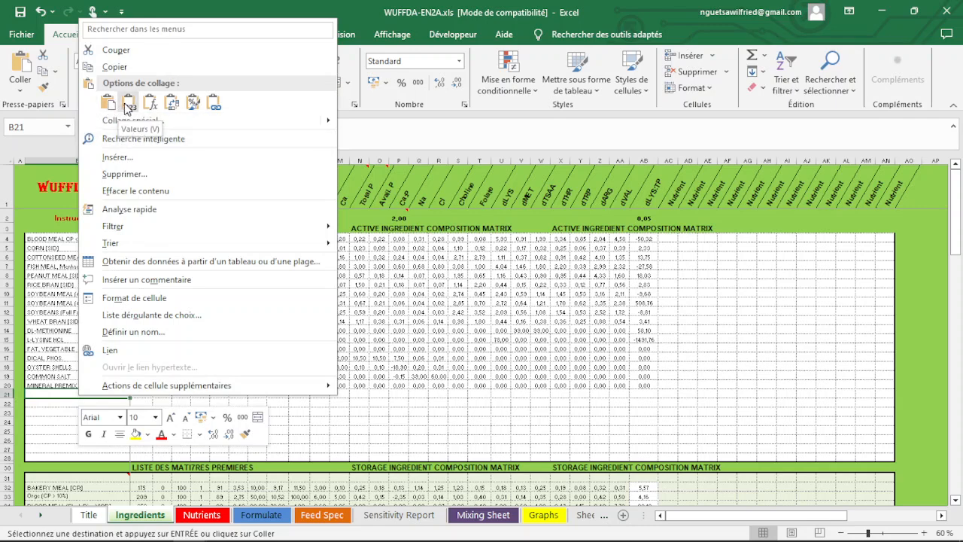
{"action": "left_click", "coordinate": [49, 418]}
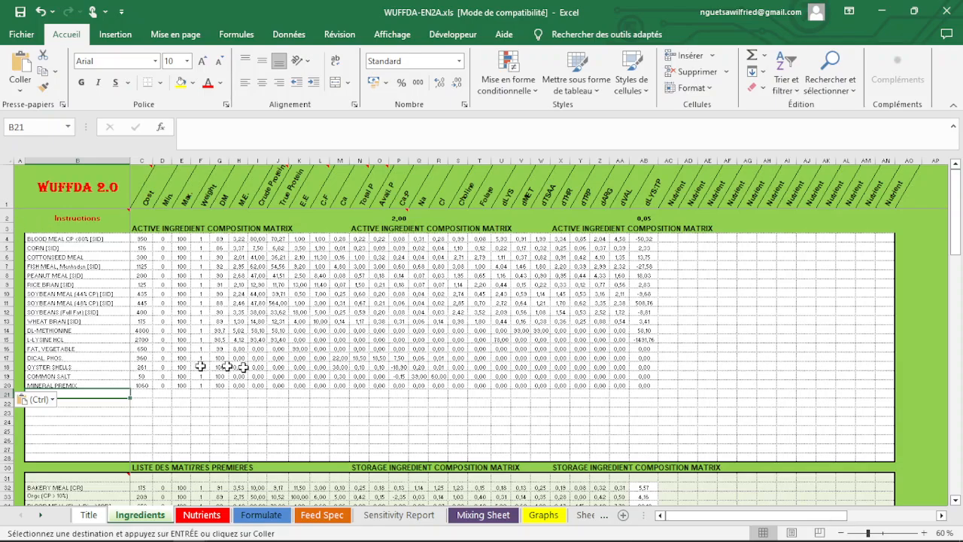
Cancel the pending multi-row copy and copy only the entire corn row from the SID section.
{"action": "scroll", "coordinate": [286, 360], "scroll_direction": "down", "scroll_amount": 12}
{"action": "scroll", "coordinate": [155, 341], "scroll_direction": "down", "scroll_amount": 6}
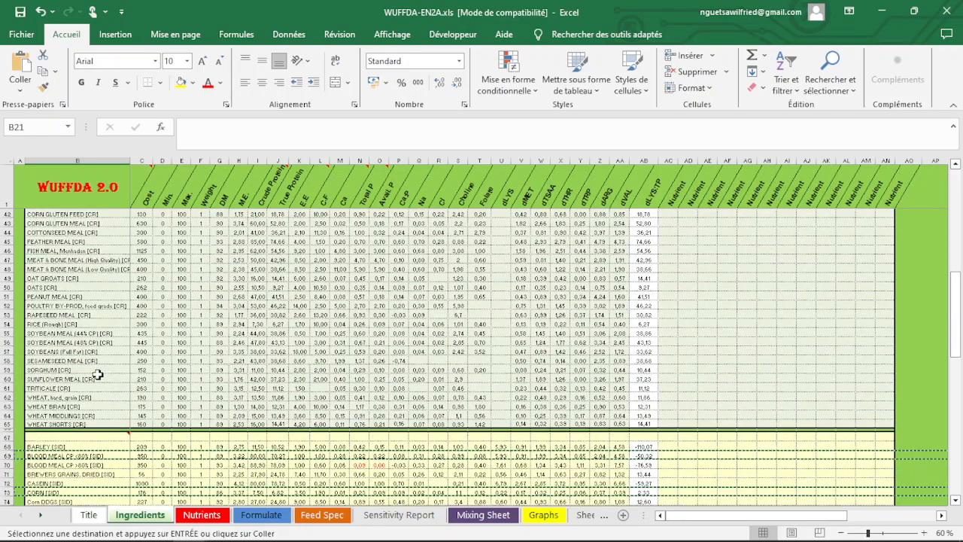
{"action": "key", "text": "Escape"}
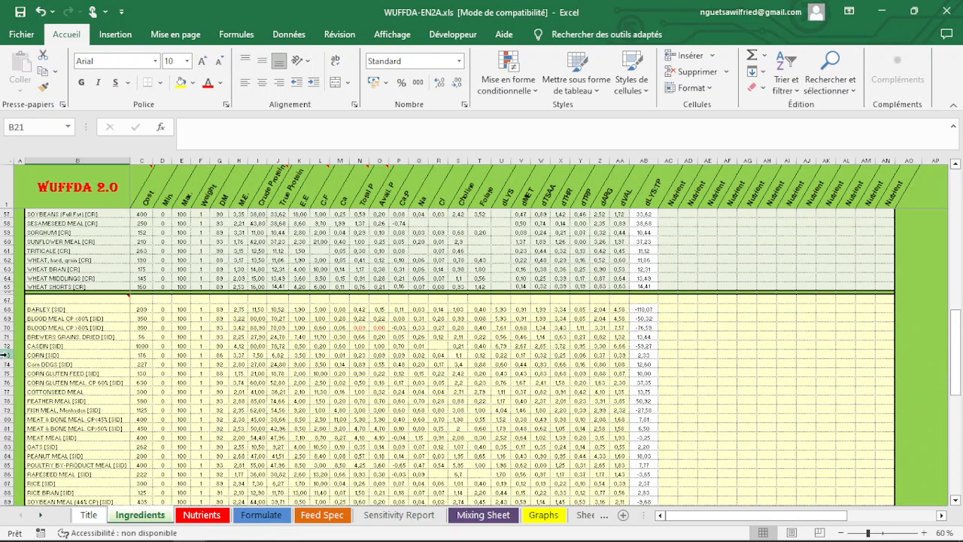
{"action": "left_click", "coordinate": [6, 355]}
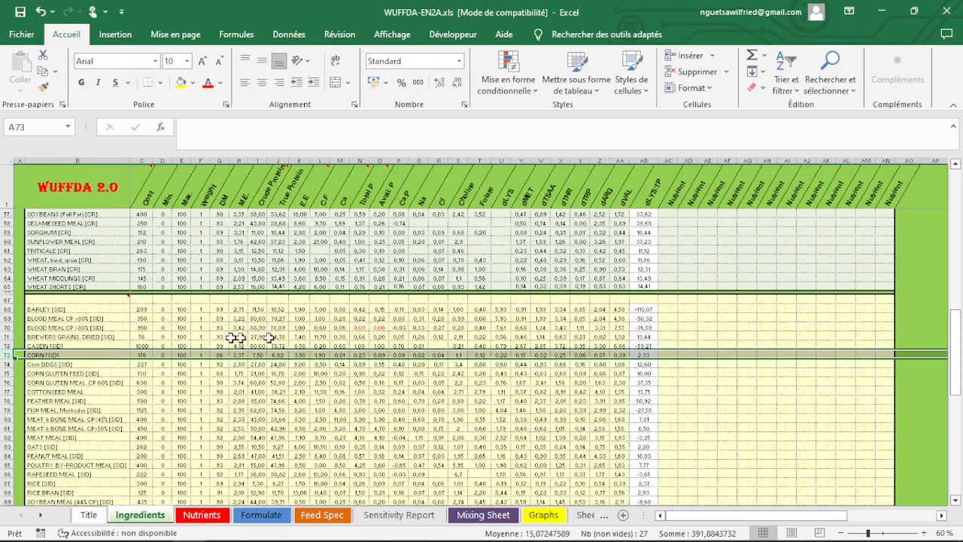
{"action": "right_click", "coordinate": [6, 356]}
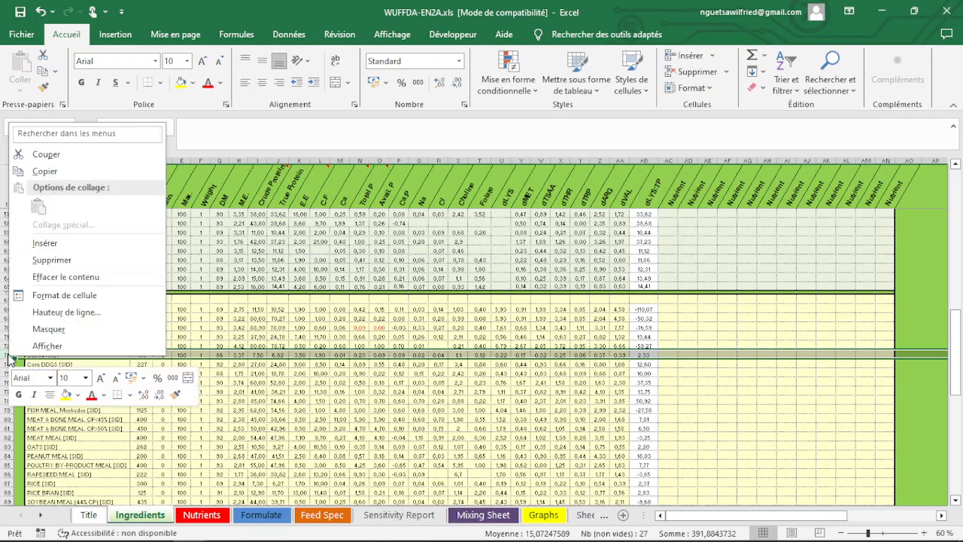
{"action": "left_click", "coordinate": [59, 171]}
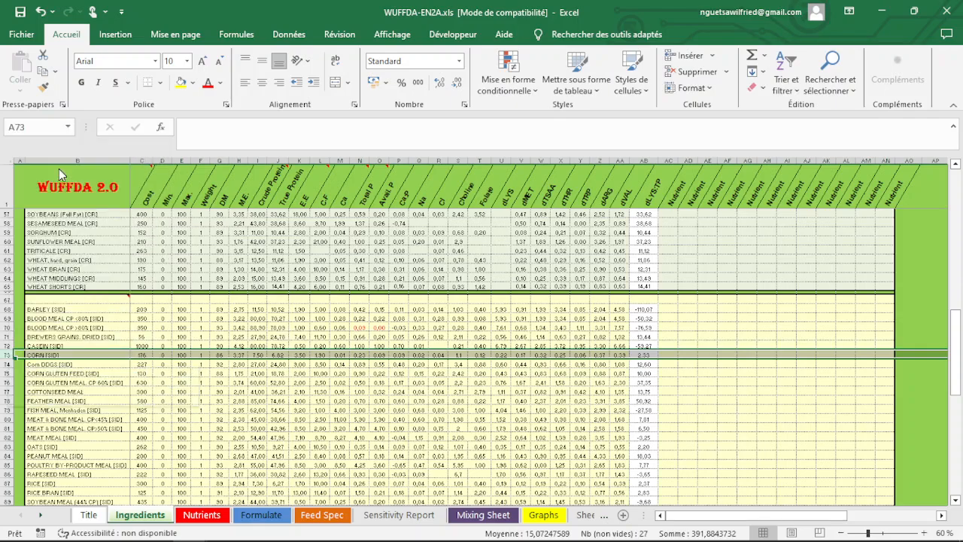
Paste the copied corn row as values only into row 21 of the active matrix, directly below mineral premix.
{"action": "scroll", "coordinate": [489, 387], "scroll_direction": "up", "scroll_amount": 3}
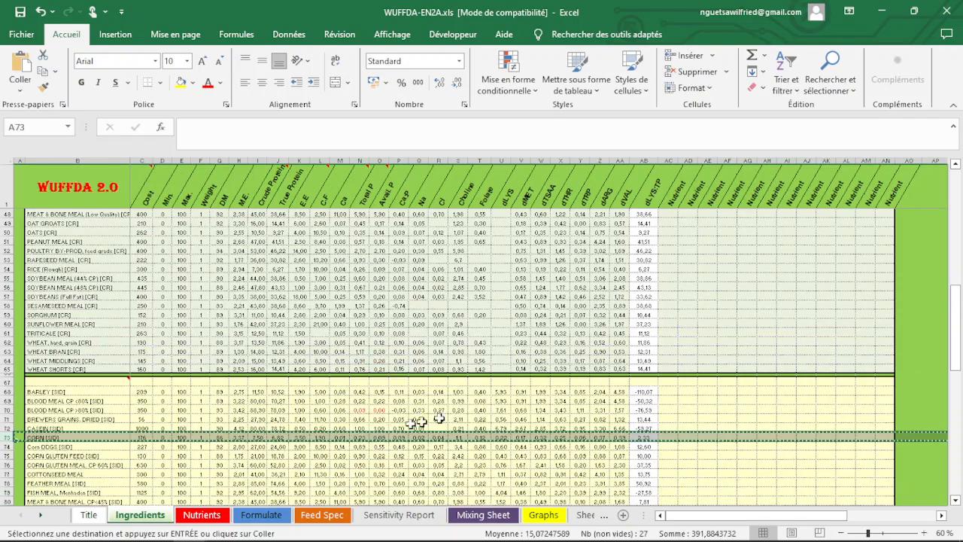
{"action": "scroll", "coordinate": [186, 372], "scroll_direction": "up", "scroll_amount": 6}
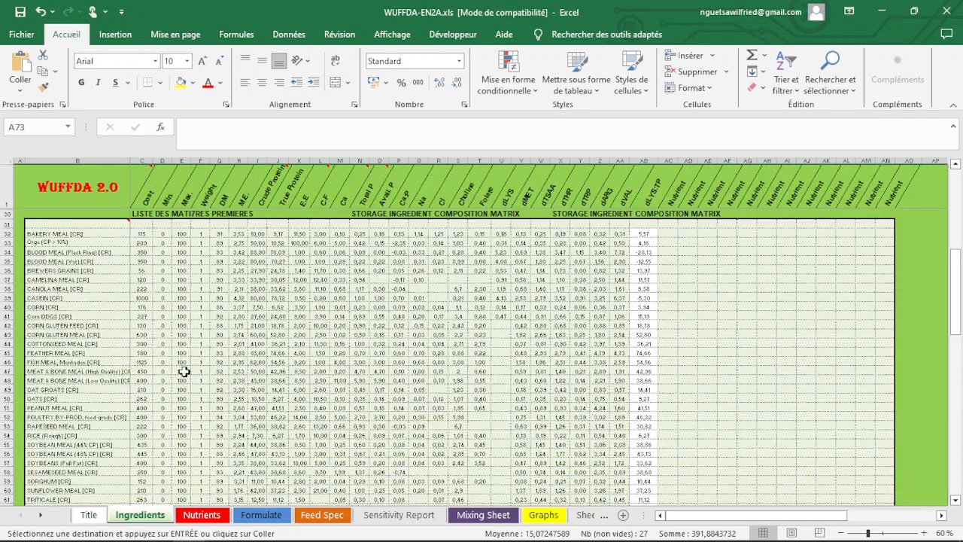
{"action": "scroll", "coordinate": [186, 372], "scroll_direction": "up", "scroll_amount": 9}
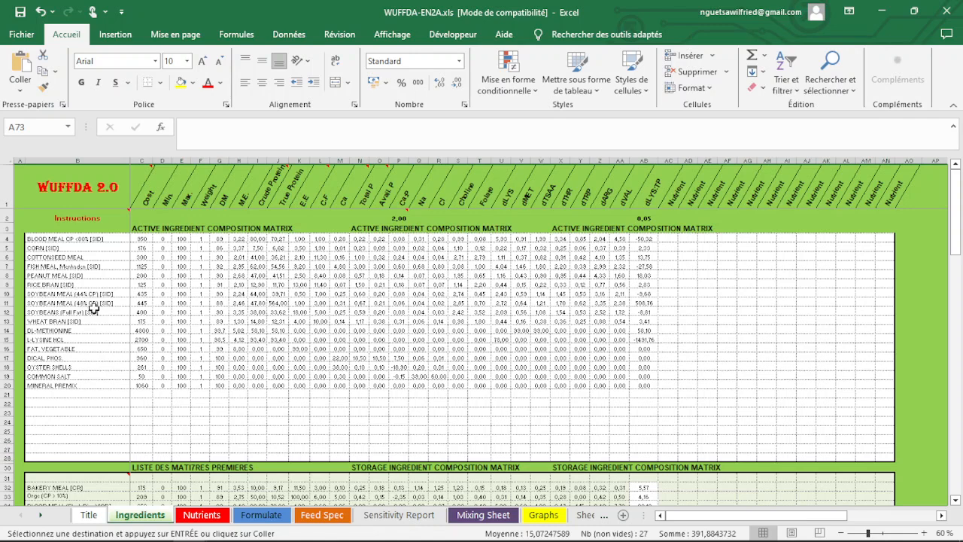
{"action": "left_click", "coordinate": [6, 247]}
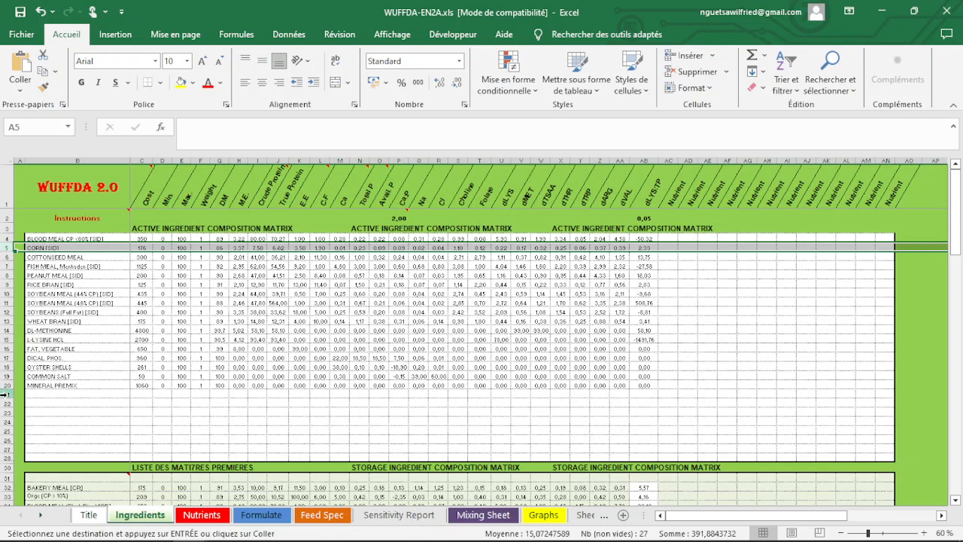
{"action": "left_click", "coordinate": [6, 394]}
{"action": "right_click", "coordinate": [6, 393]}
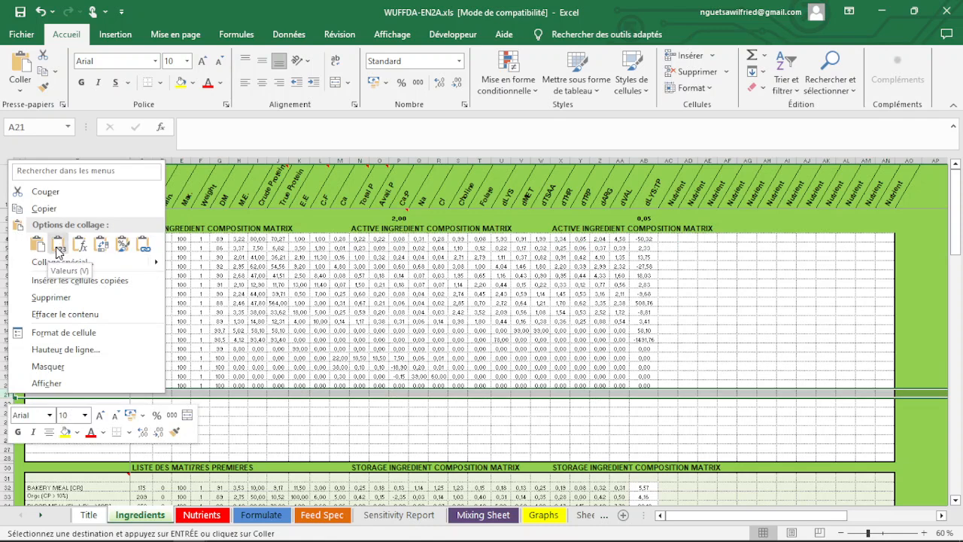
{"action": "left_click", "coordinate": [57, 249]}
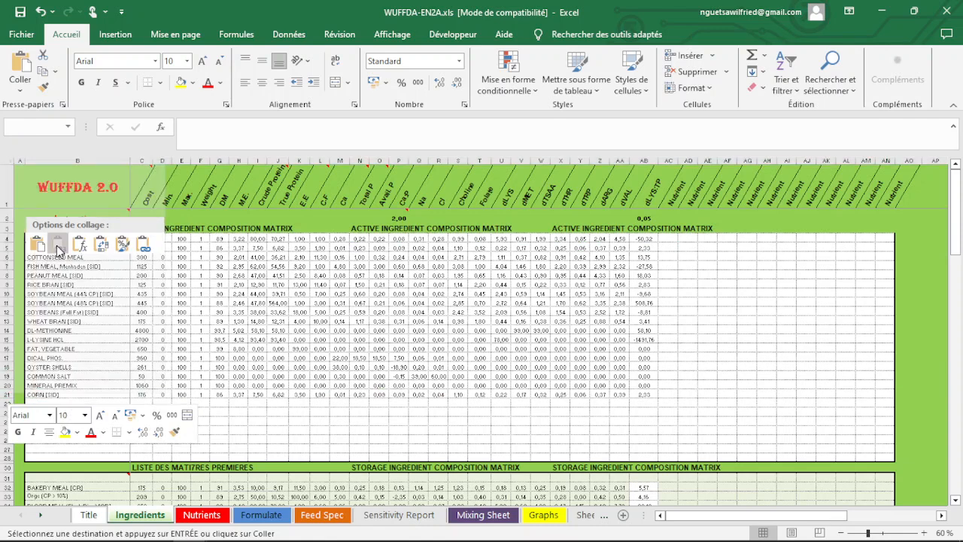
Finish pasting the duplicate corn row as values into row 21 of the active matrix, and undo that paste.
{"action": "left_click", "coordinate": [58, 248]}
{"action": "left_click", "coordinate": [193, 426]}
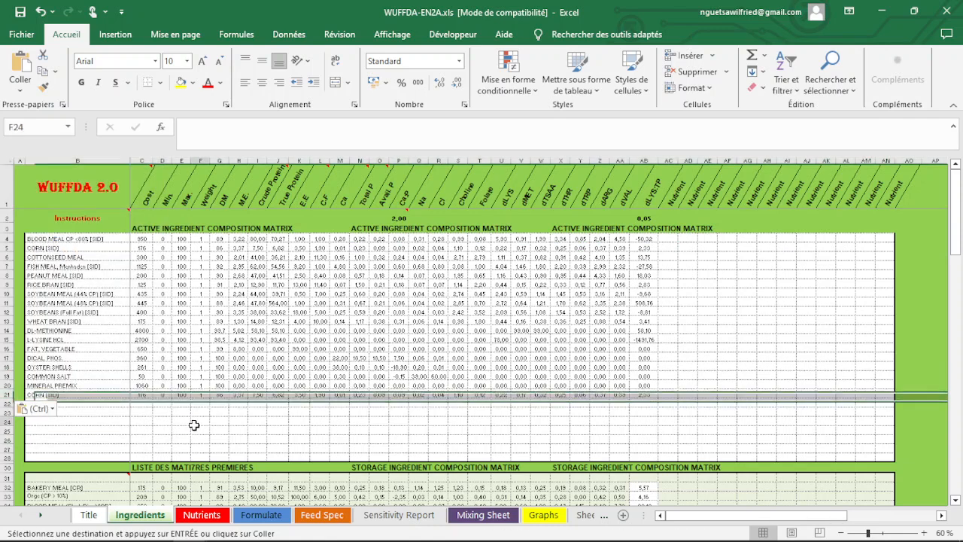
{"action": "left_click", "coordinate": [70, 396]}
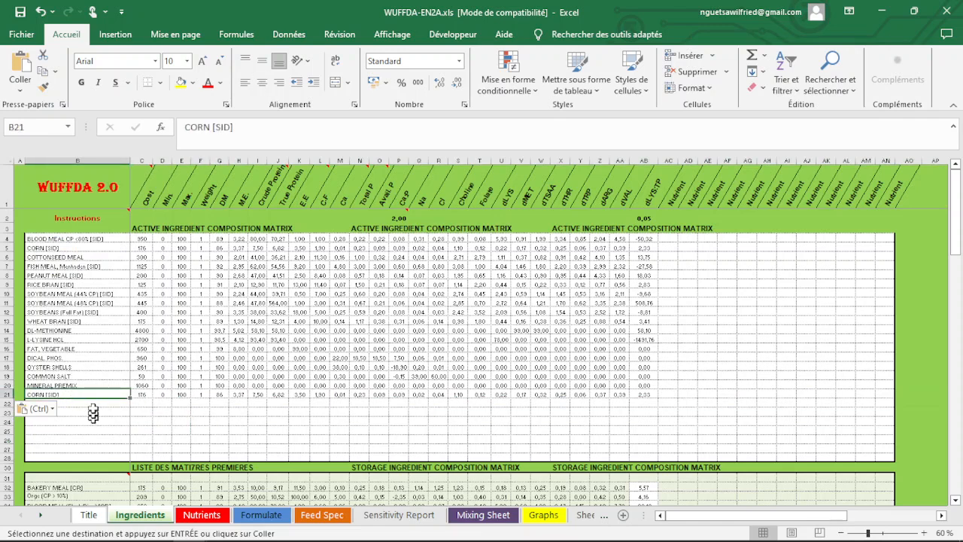
{"action": "left_click", "coordinate": [437, 427]}
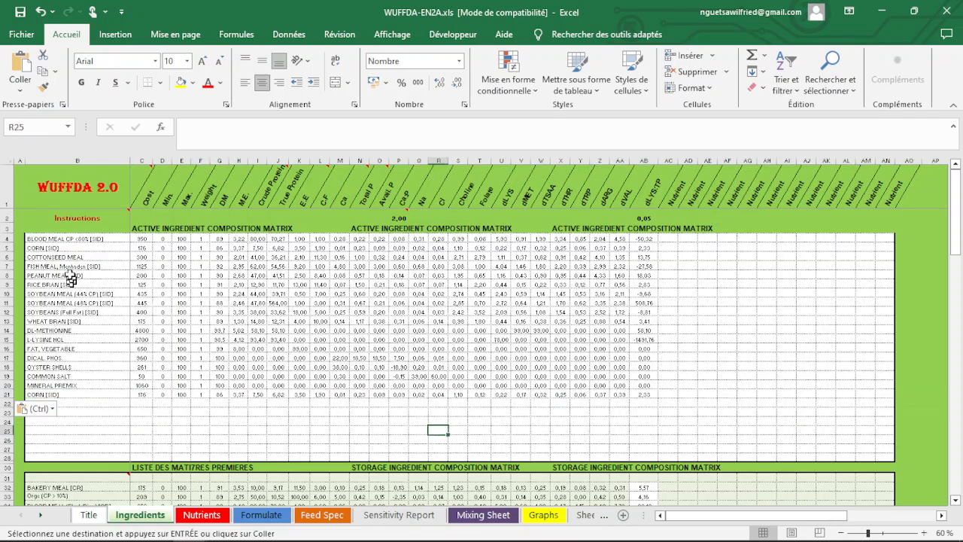
{"action": "left_click", "coordinate": [40, 12]}
{"action": "left_click", "coordinate": [141, 430]}
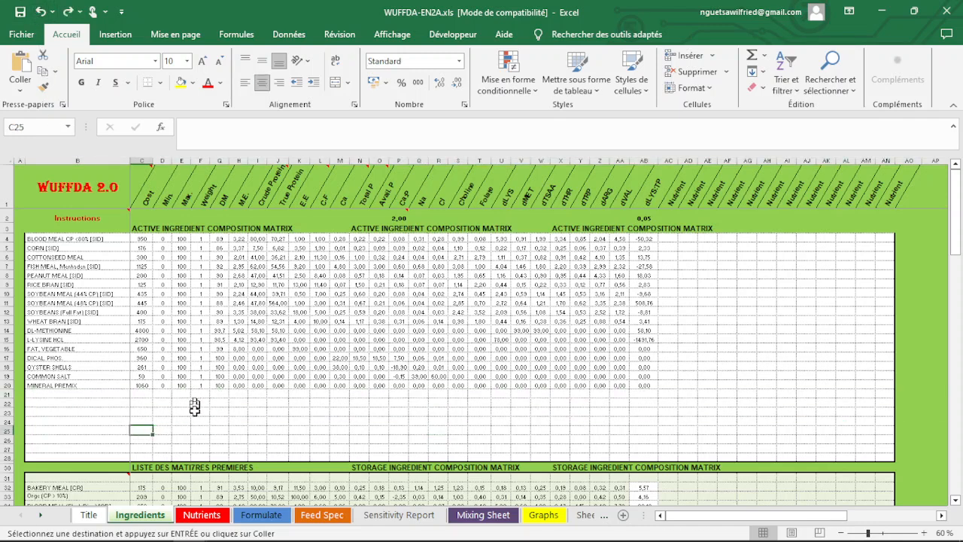
Open the Nutrients sheet and go to the beginning of the stored specifications.
{"action": "left_click", "coordinate": [213, 522]}
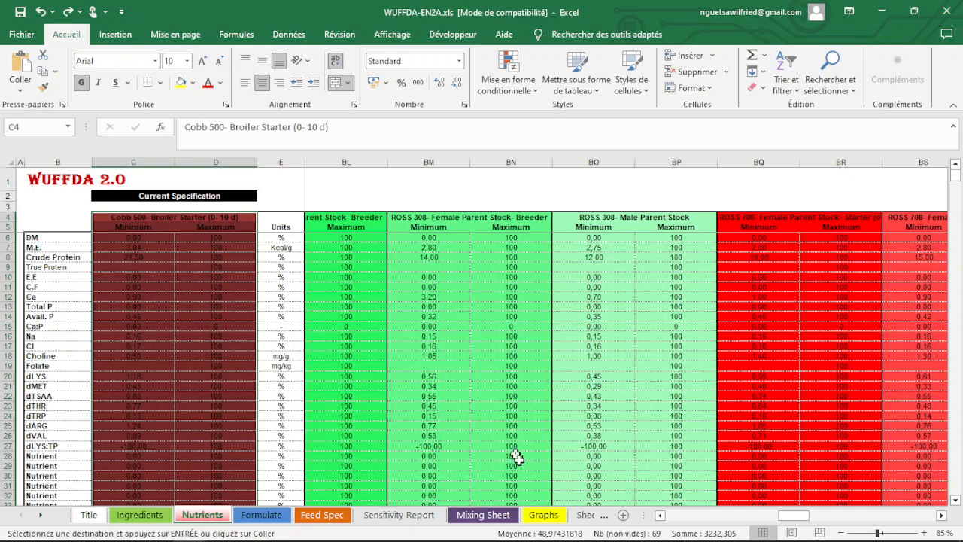
{"action": "scroll", "coordinate": [675, 514], "scroll_direction": "left", "scroll_amount": 5}
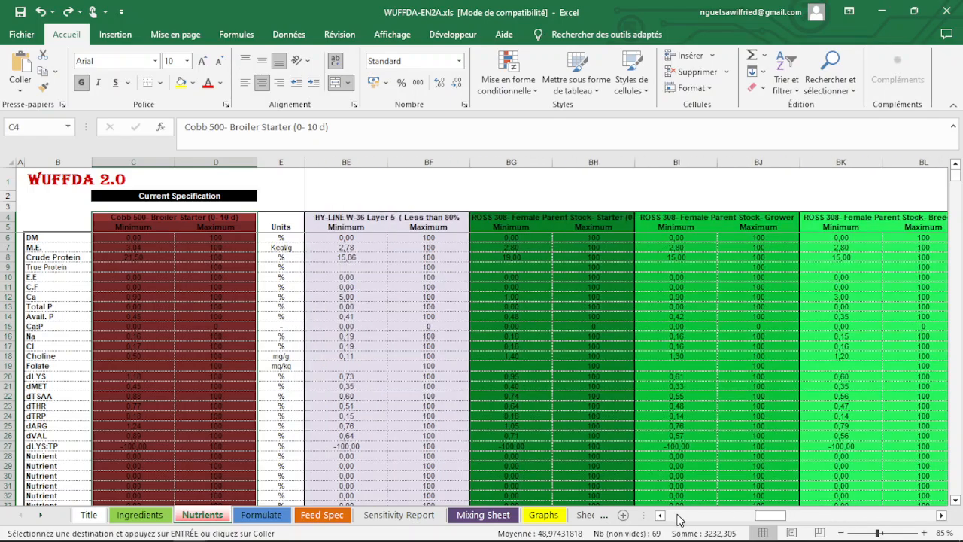
{"action": "scroll", "coordinate": [686, 516], "scroll_direction": "left", "scroll_amount": 5}
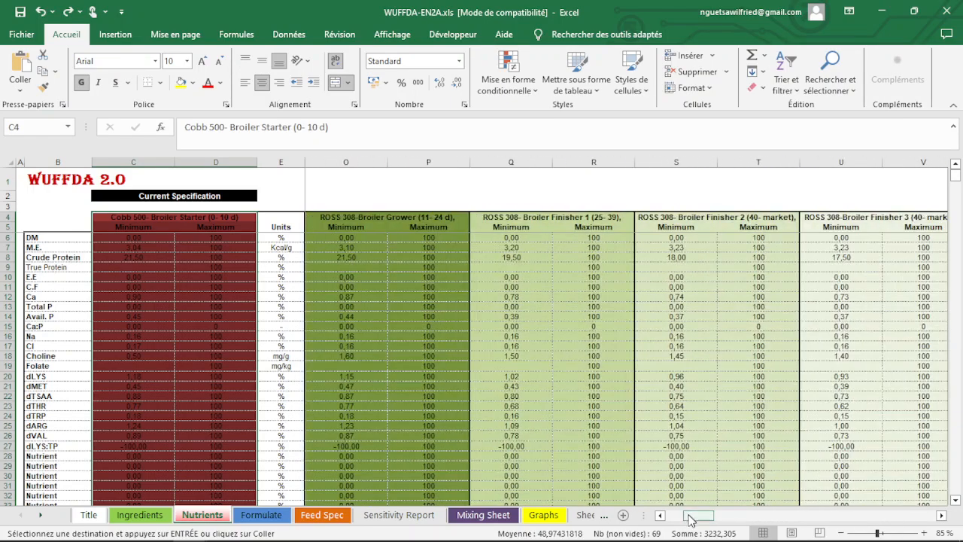
{"action": "left_click_drag", "start_coordinate": [690, 518], "coordinate": [665, 518]}
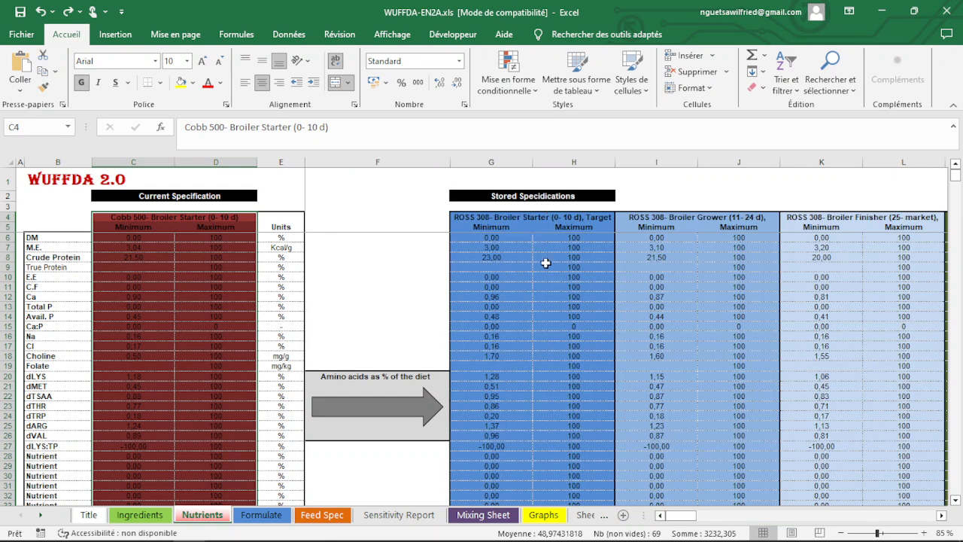
Examine the headings of the stored ROSS 308 broiler starter, grower and finisher specifications and their target live weights.
{"action": "left_click", "coordinate": [575, 278]}
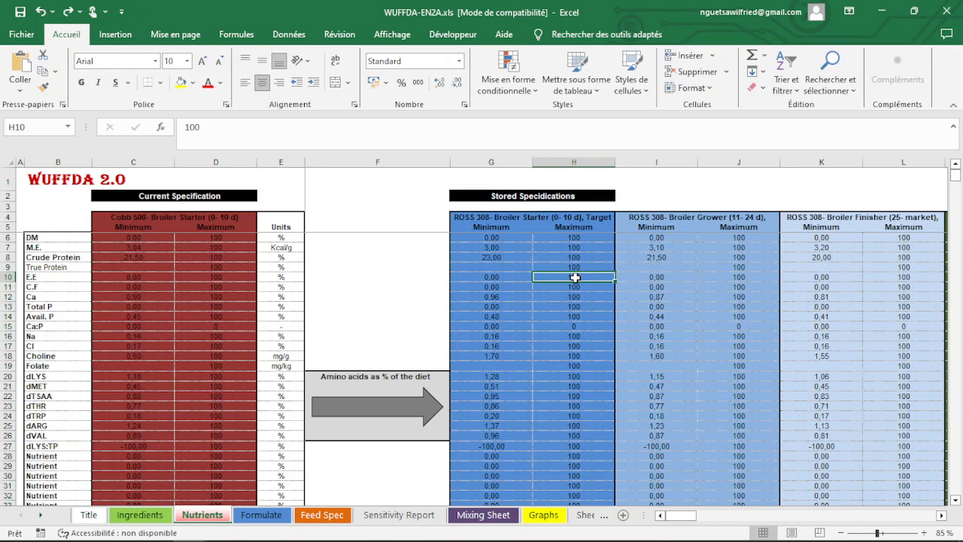
{"action": "left_click", "coordinate": [510, 219]}
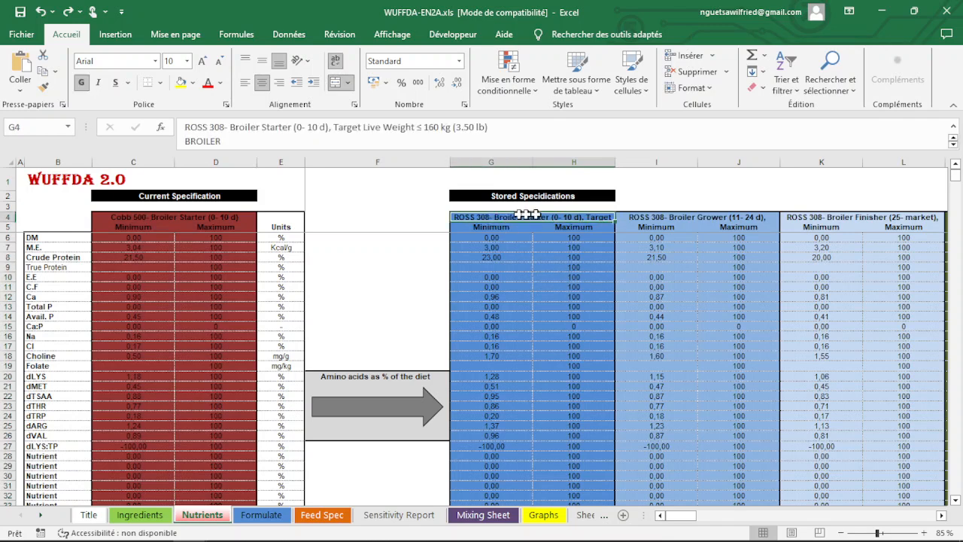
{"action": "left_click", "coordinate": [671, 218]}
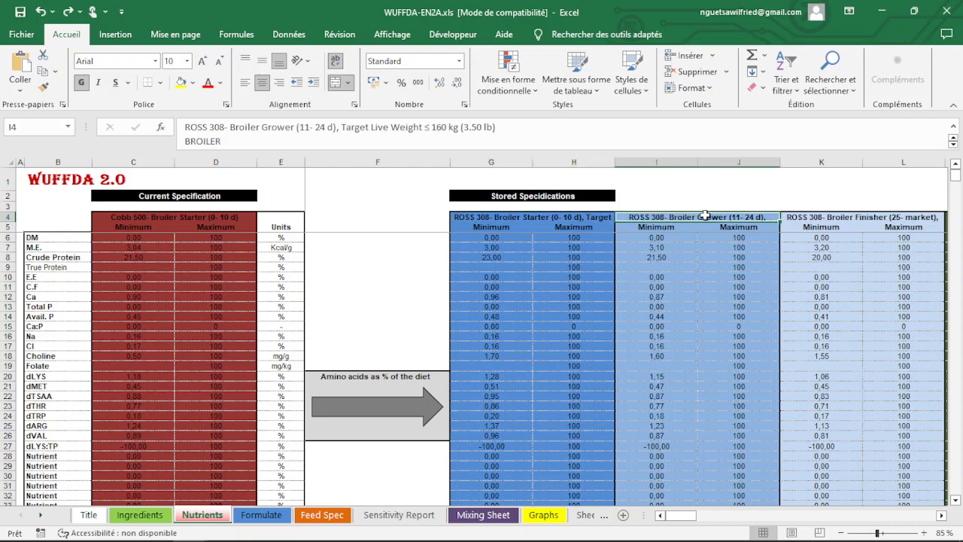
{"action": "left_click", "coordinate": [511, 219]}
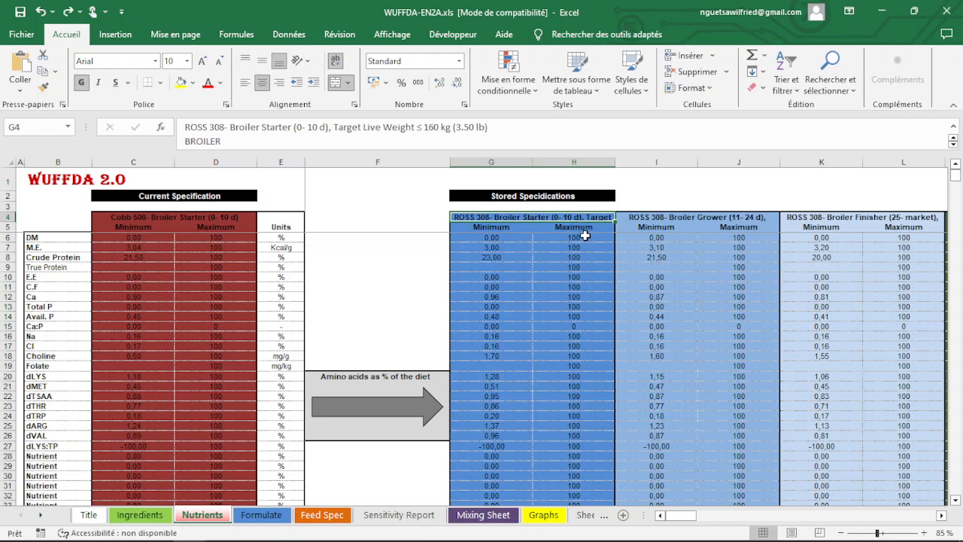
{"action": "key", "text": "Right"}
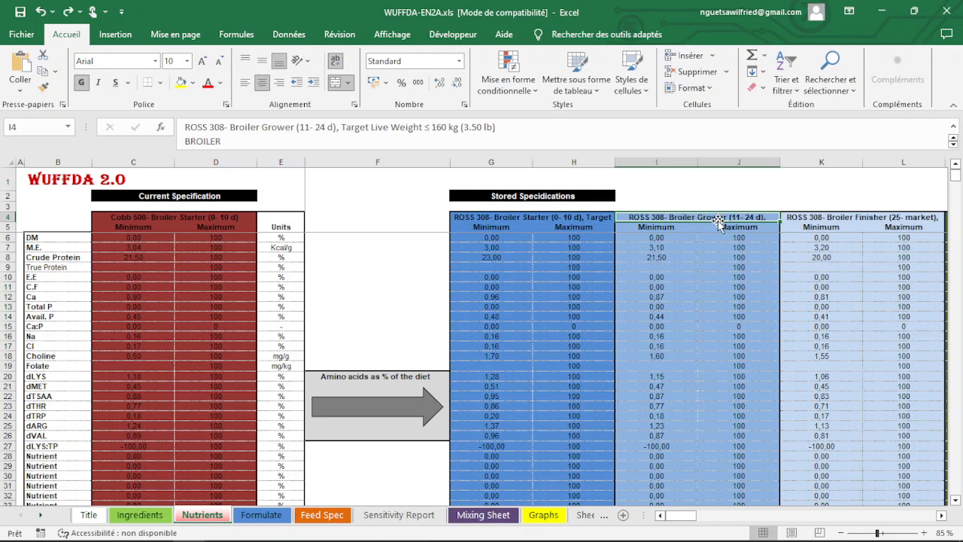
{"action": "left_click", "coordinate": [794, 219]}
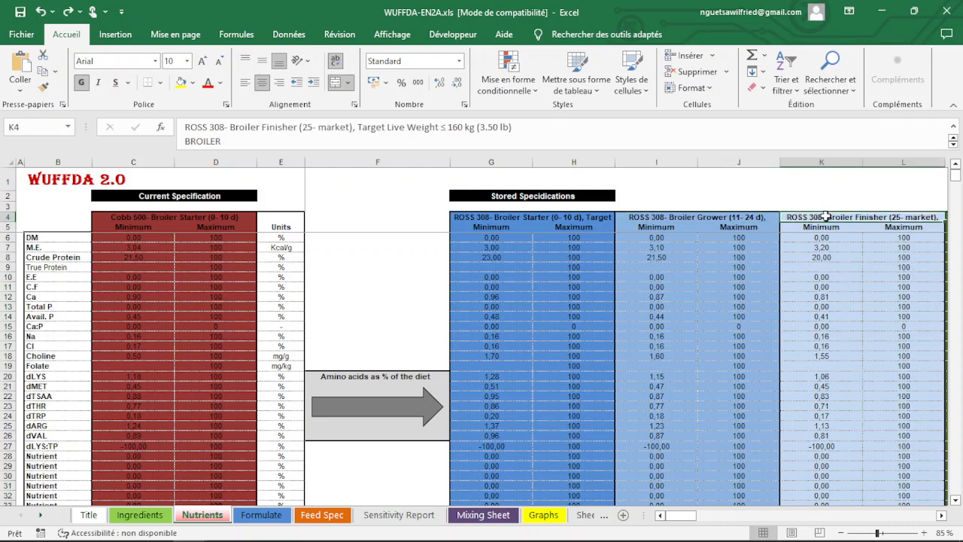
{"action": "key", "text": "Tab"}
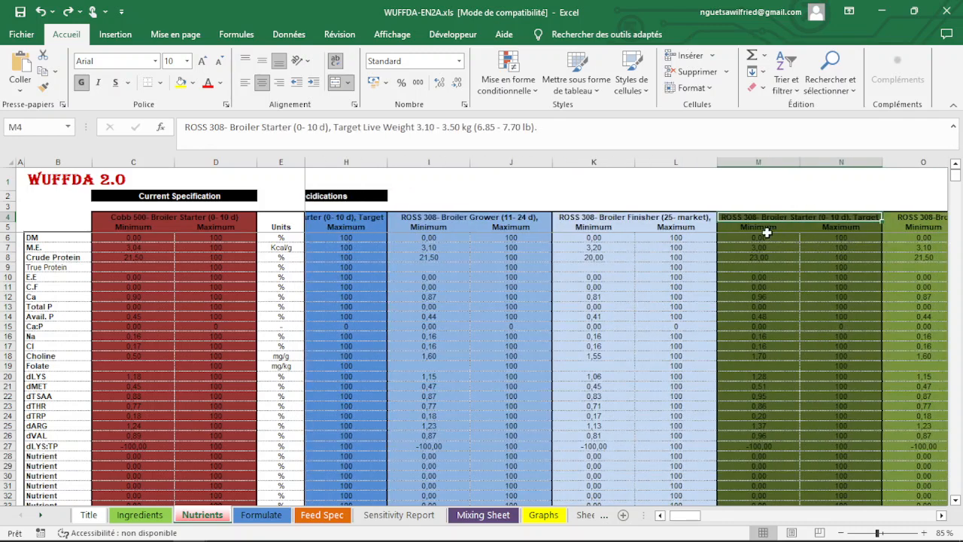
{"action": "key", "text": "Tab"}
{"action": "key", "text": "Tab"}
{"action": "key", "text": "Tab"}
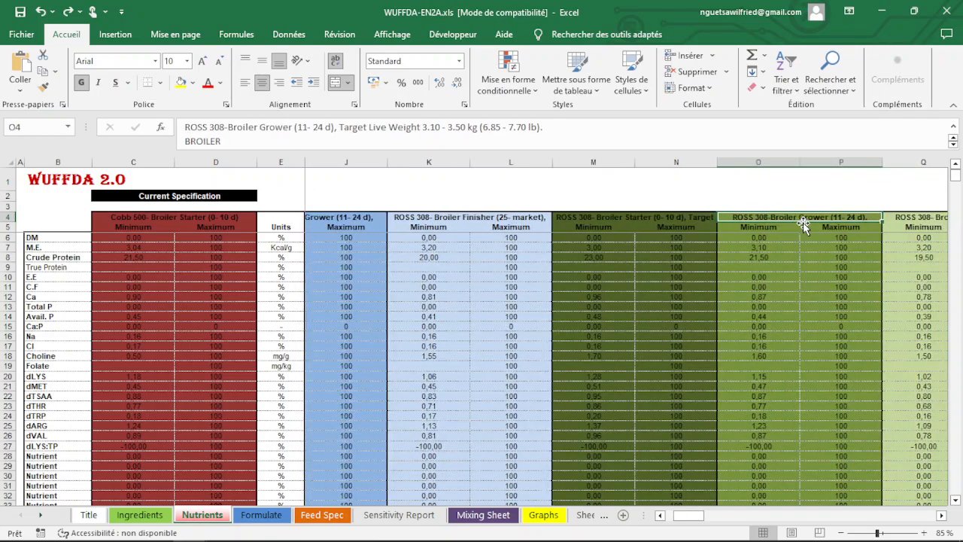
Look through the remaining ROSS 308 broiler specifications and the Cobb 500 and Cobb 700 broiler specifications.
{"action": "key", "text": "Tab"}
{"action": "key", "text": "Tab"}
{"action": "key", "text": "Tab"}
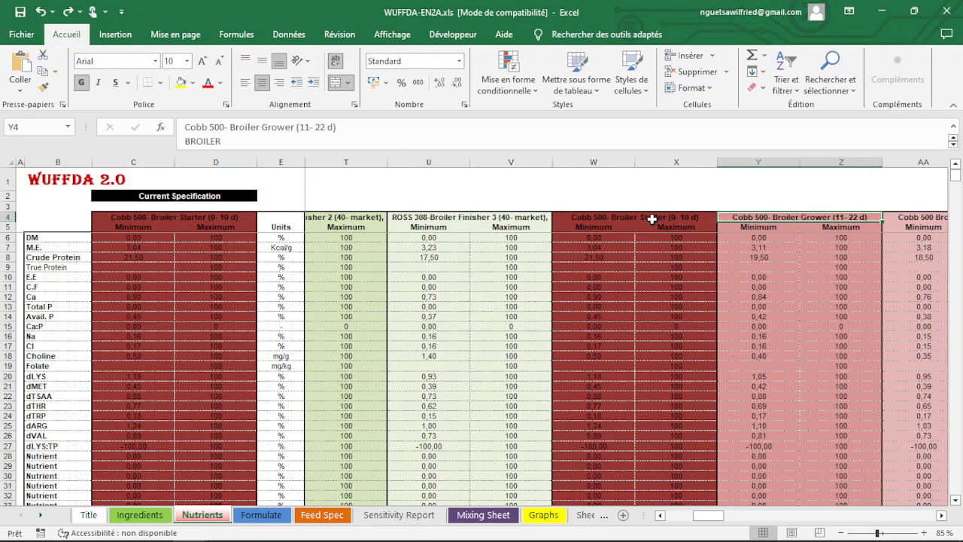
{"action": "left_click", "coordinate": [653, 218]}
{"action": "left_click", "coordinate": [761, 218]}
{"action": "key", "text": "Tab"}
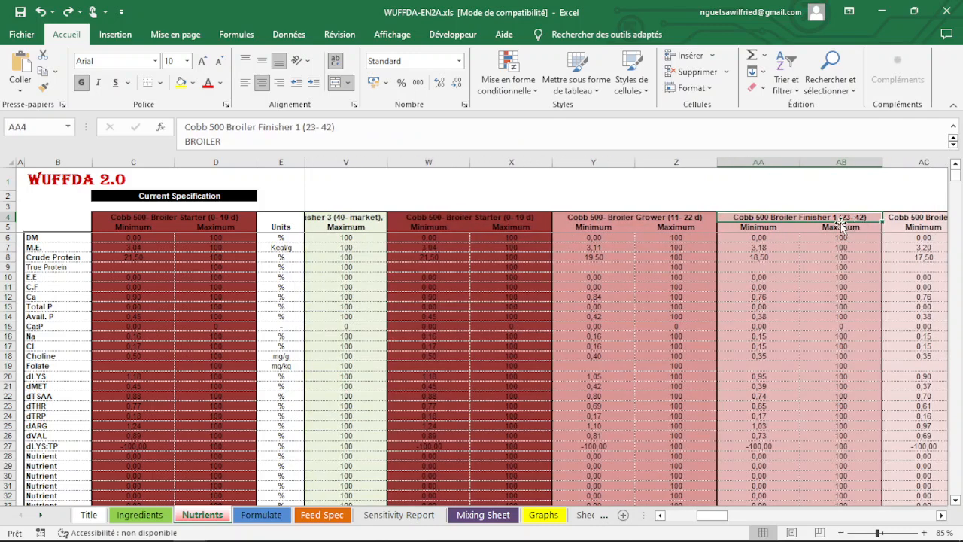
{"action": "key", "text": "Tab"}
{"action": "key", "text": "Tab"}
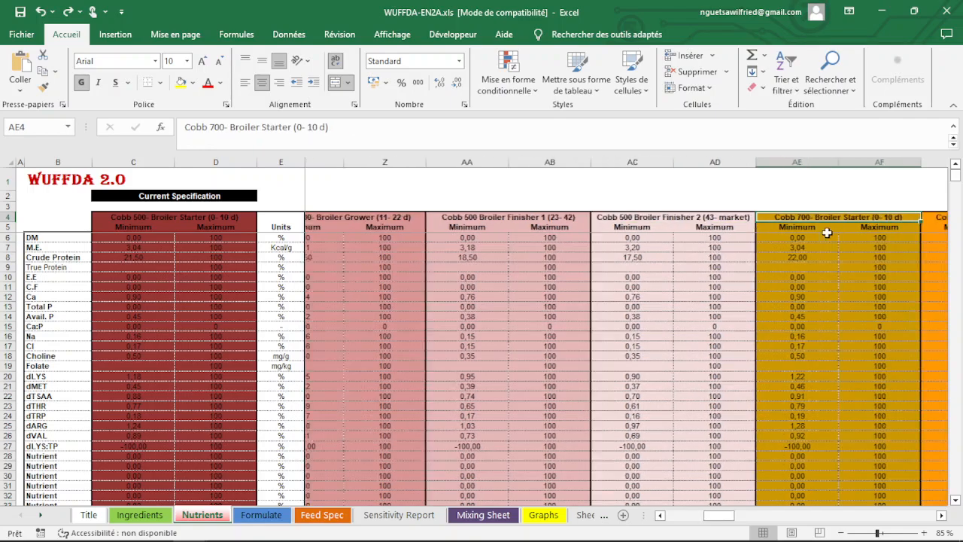
{"action": "key", "text": "Tab"}
{"action": "key", "text": "Tab"}
{"action": "key", "text": "Tab"}
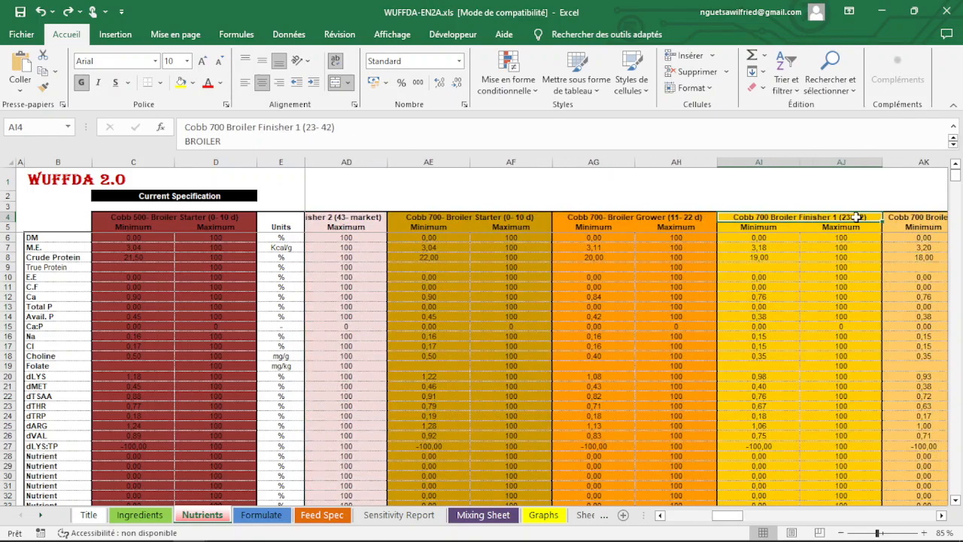
Look through the HY-LINE W-36 specifications, from the starter phases to Layer 5.
{"action": "key", "text": "Tab"}
{"action": "key", "text": "Tab"}
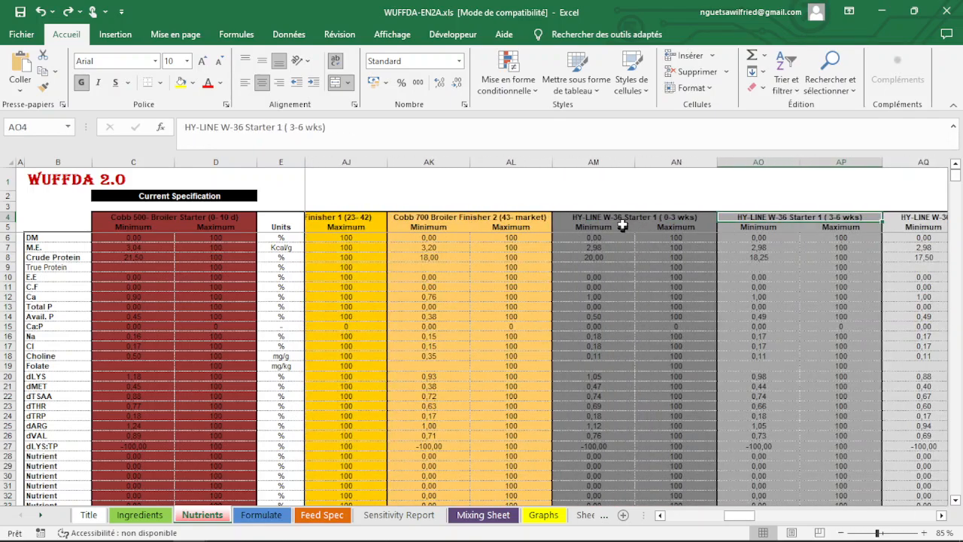
{"action": "key", "text": "Tab"}
{"action": "key", "text": "Tab"}
{"action": "key", "text": "Tab"}
{"action": "key", "text": "Tab"}
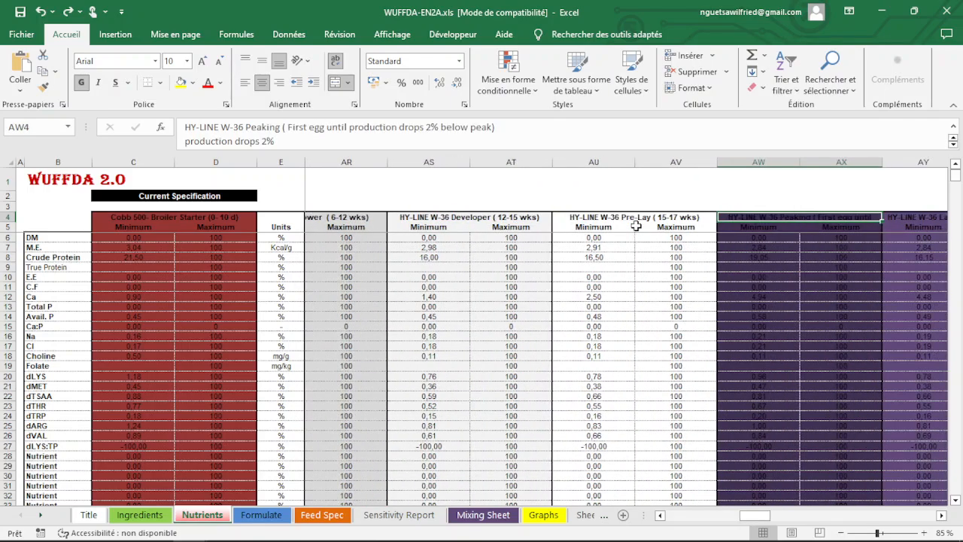
{"action": "key", "text": "Tab"}
{"action": "key", "text": "Tab"}
{"action": "key", "text": "Tab"}
{"action": "key", "text": "Tab"}
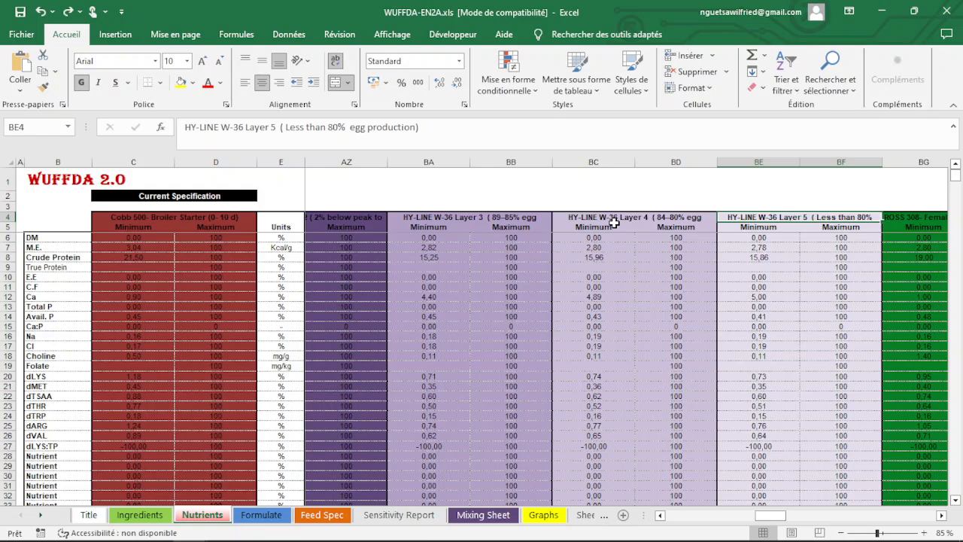
Look through the ROSS 308 and ROSS 708 parent stock specifications up to the first LOHMANN B-CLASSIC one.
{"action": "key", "text": "Right"}
{"action": "key", "text": "Right"}
{"action": "key", "text": "Right"}
{"action": "key", "text": "Right"}
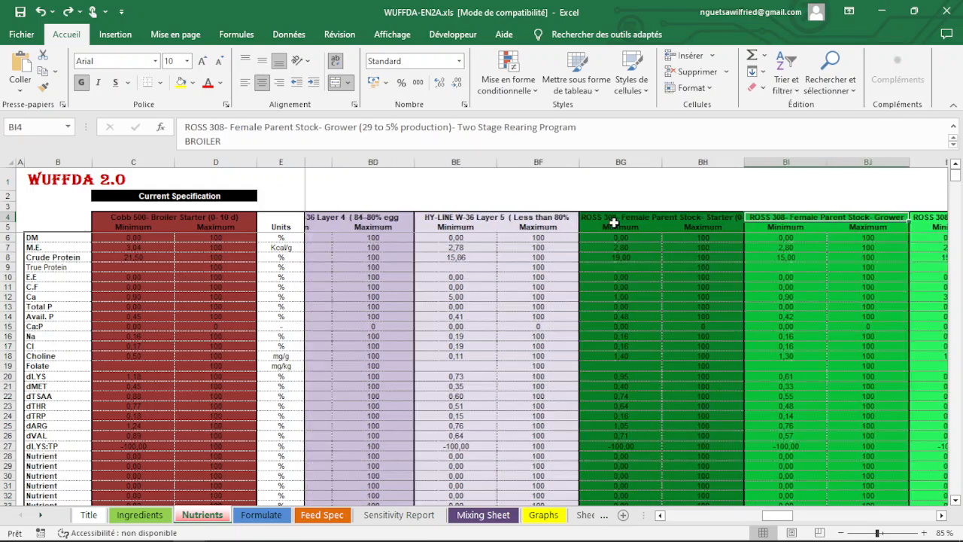
{"action": "key", "text": "Right"}
{"action": "key", "text": "Right"}
{"action": "key", "text": "Right"}
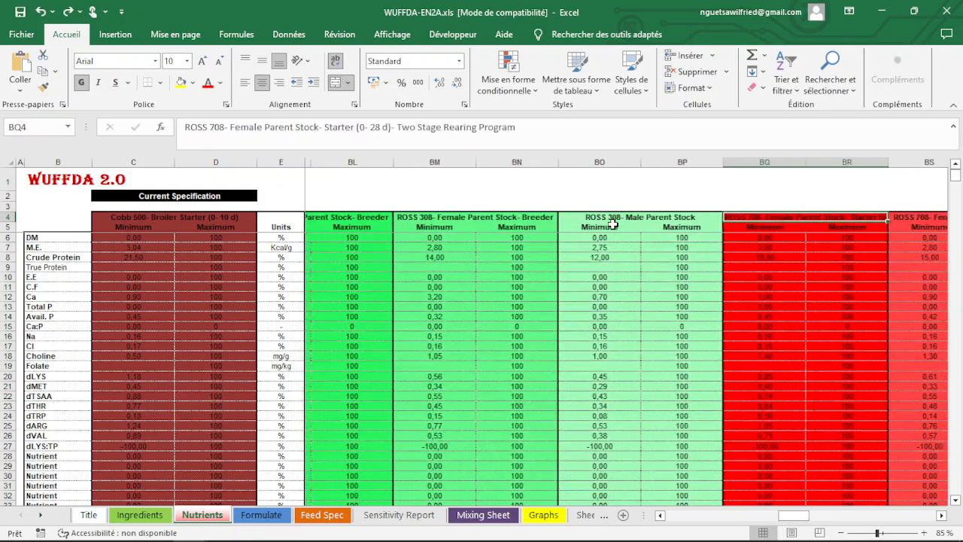
{"action": "key", "text": "Right"}
{"action": "key", "text": "Right"}
{"action": "key", "text": "Right"}
{"action": "key", "text": "Right"}
{"action": "key", "text": "Right"}
{"action": "key", "text": "Right"}
{"action": "key", "text": "Right"}
{"action": "key", "text": "Right"}
{"action": "key", "text": "Right"}
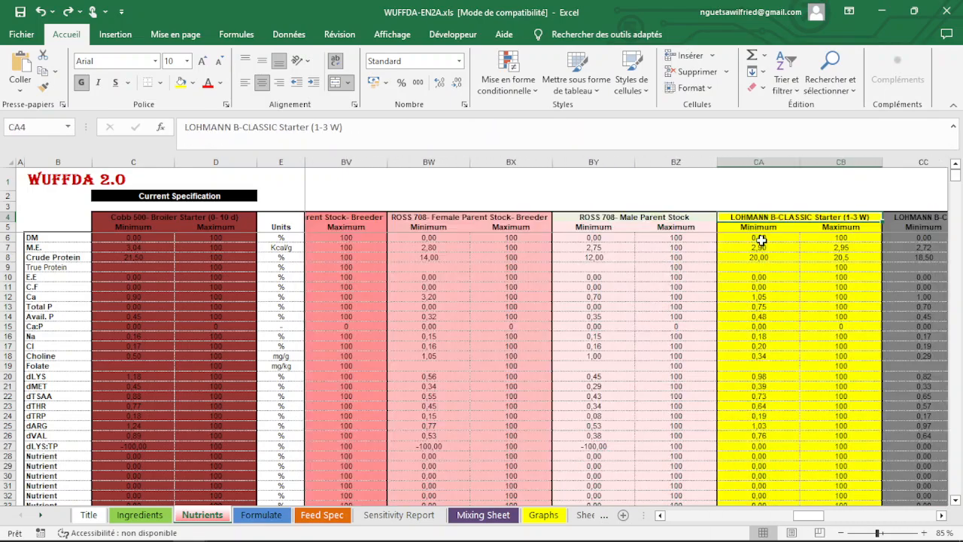
Copy the entire LOHMANN B-CLASSIC Ponte I' (20 W) specification, with its minimum and maximum columns from the heading down to row 39.
{"action": "key", "text": "Right"}
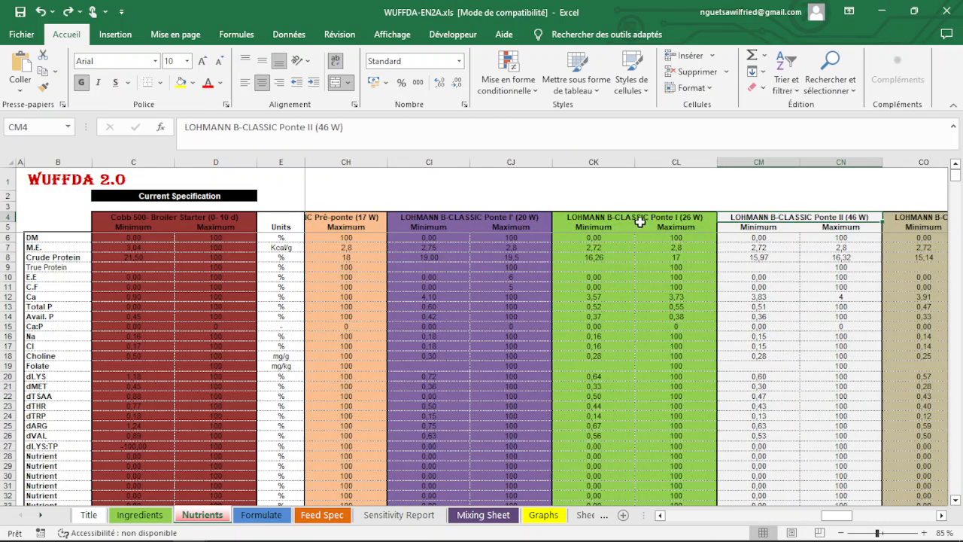
{"action": "left_click", "coordinate": [512, 219]}
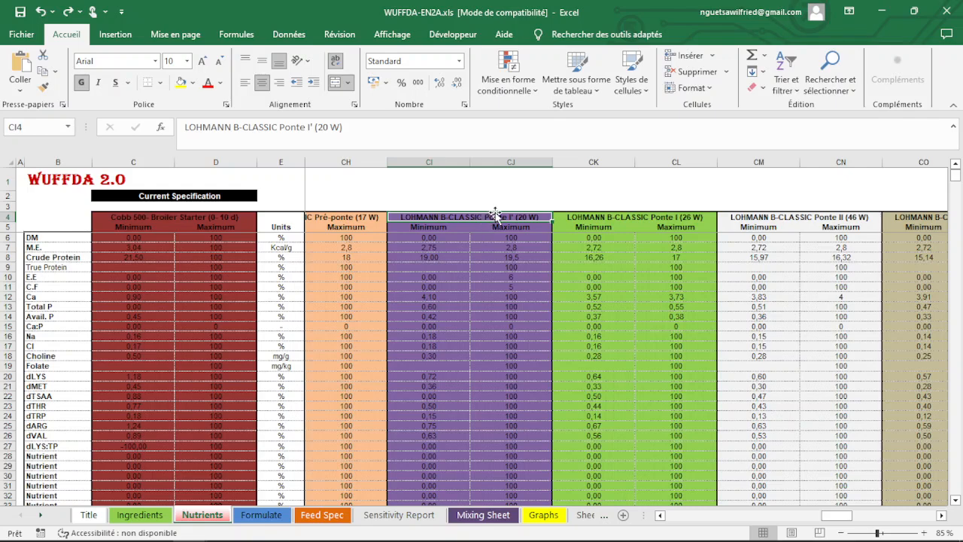
{"action": "left_click_drag", "start_coordinate": [494, 217], "coordinate": [503, 495]}
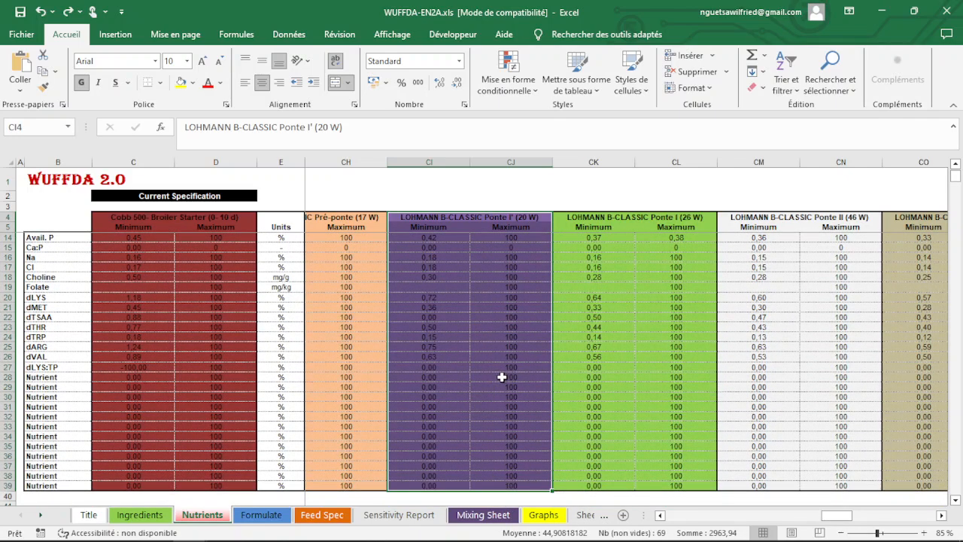
{"action": "key", "text": "ctrl+c"}
{"action": "scroll", "coordinate": [497, 323], "scroll_direction": "up", "scroll_amount": 3}
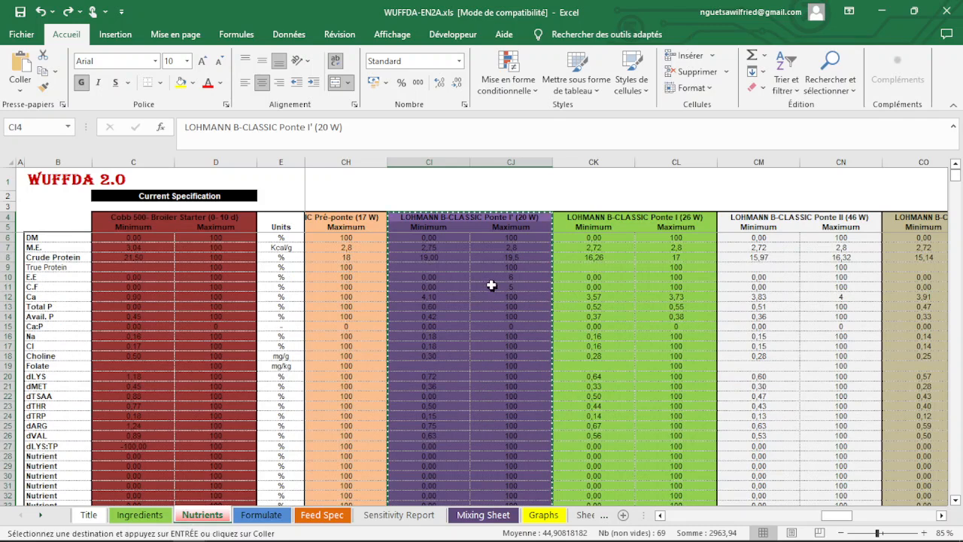
{"action": "right_click", "coordinate": [474, 245]}
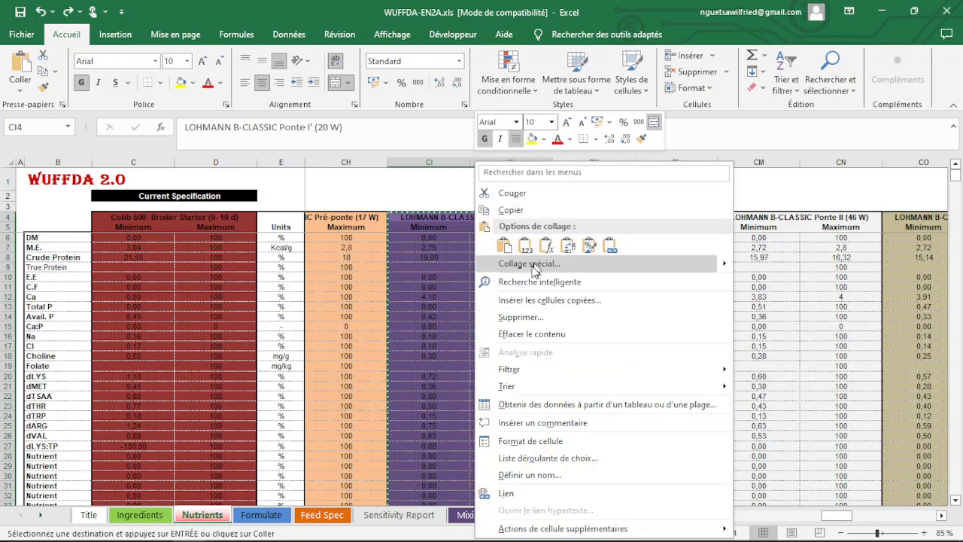
{"action": "left_click", "coordinate": [513, 210]}
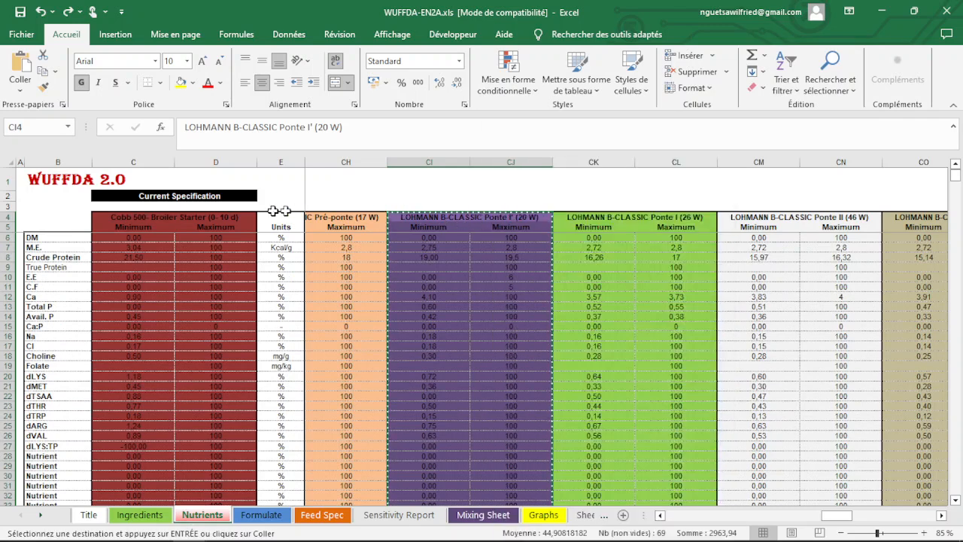
Try to paste only the values of the copied LOHMANN B-CLASSIC Ponte I' specification into the Current Specification, starting at its heading cell.
{"action": "left_click", "coordinate": [150, 217]}
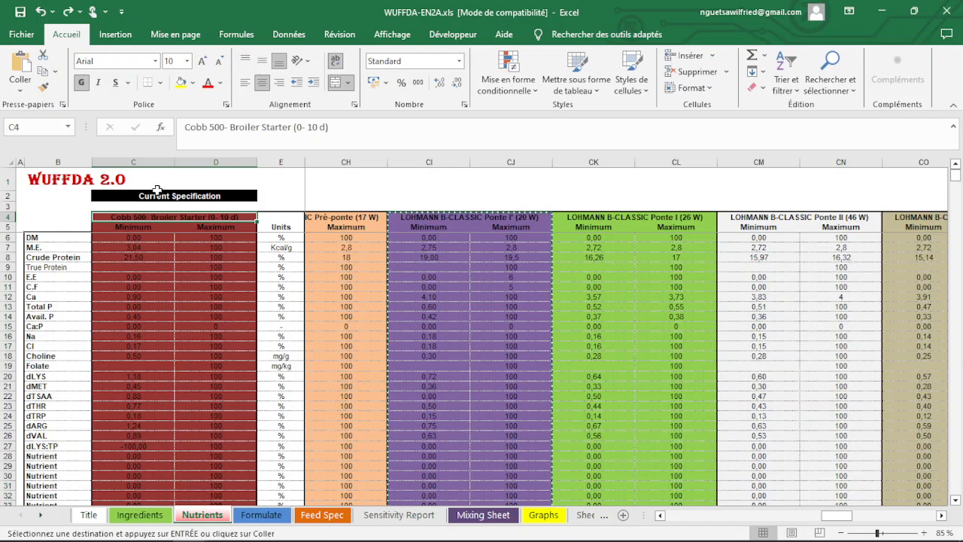
{"action": "left_click", "coordinate": [156, 194]}
{"action": "left_click", "coordinate": [153, 218]}
{"action": "left_click", "coordinate": [134, 256]}
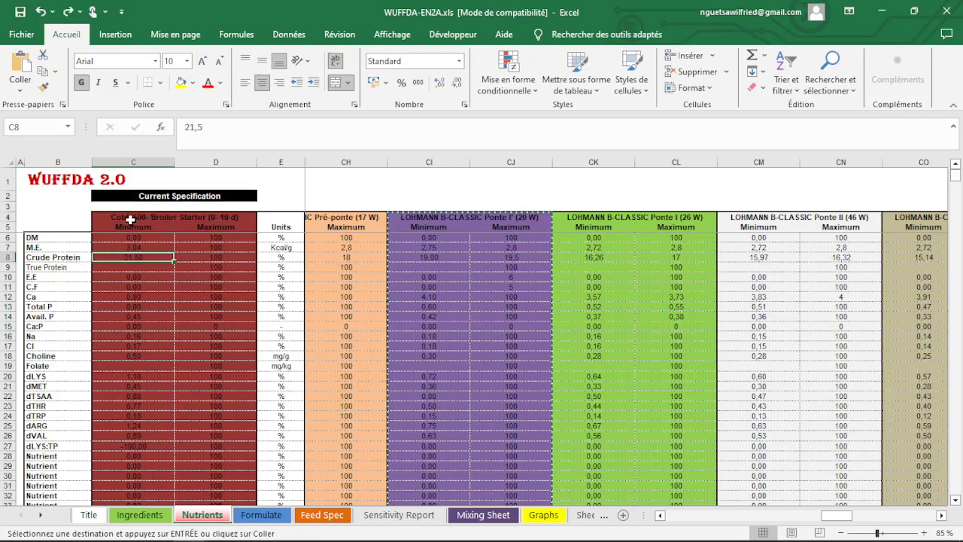
{"action": "left_click", "coordinate": [129, 219]}
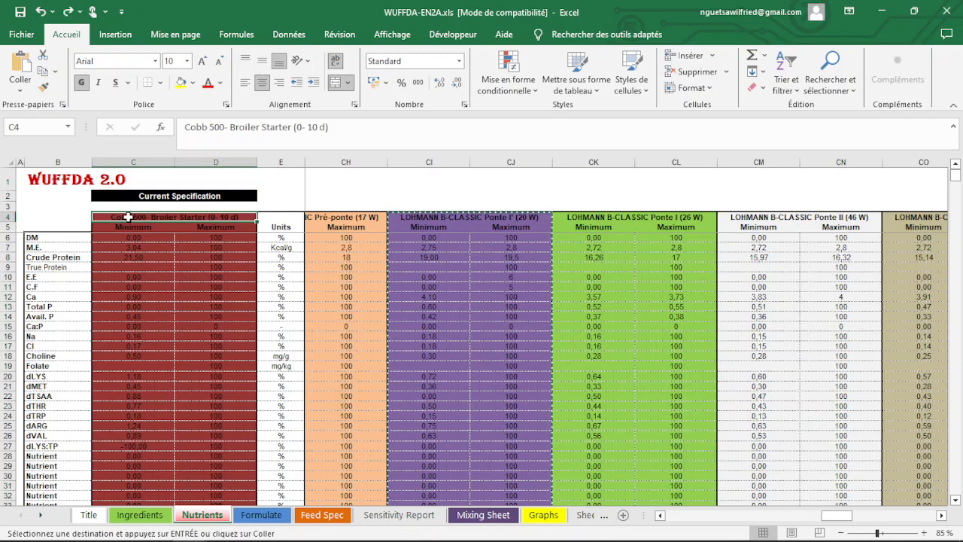
{"action": "right_click", "coordinate": [128, 219]}
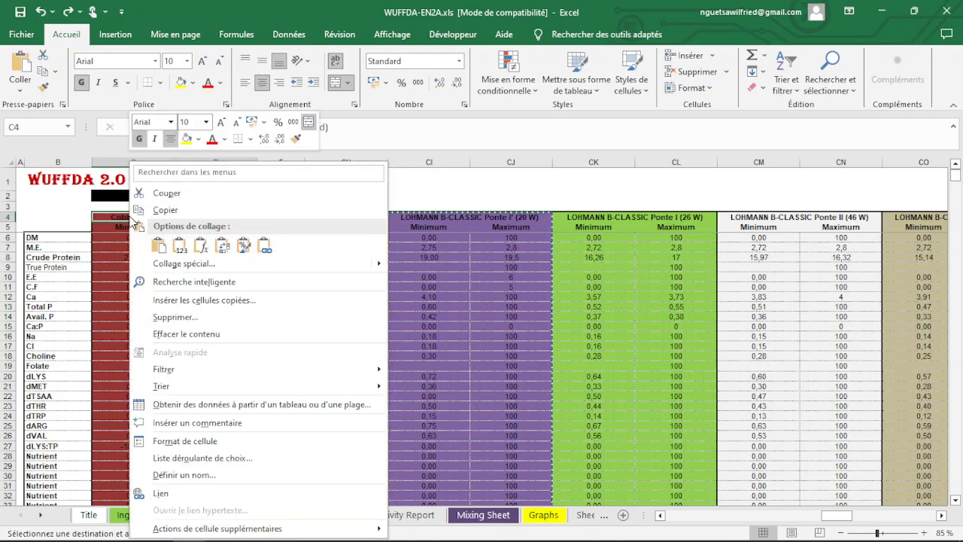
{"action": "left_click", "coordinate": [179, 247]}
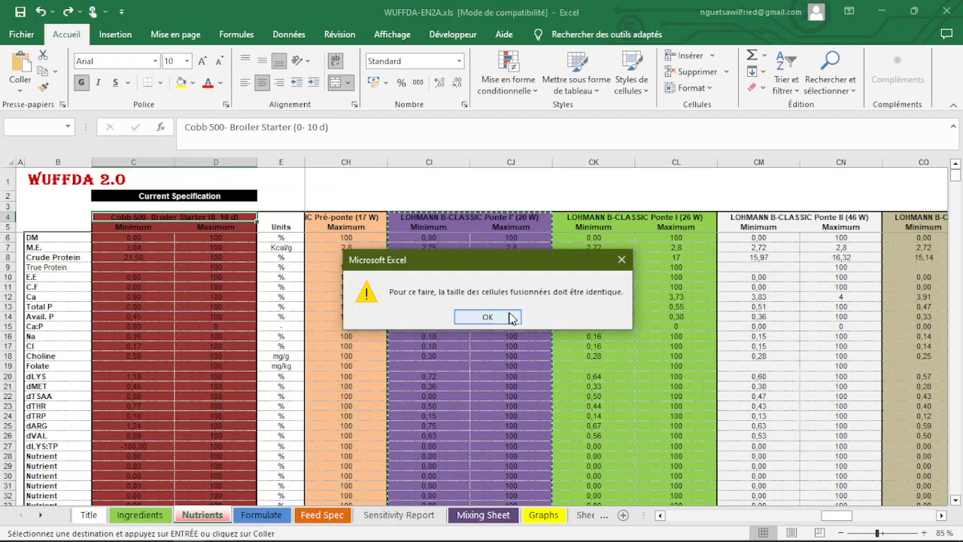
{"action": "left_click", "coordinate": [622, 260]}
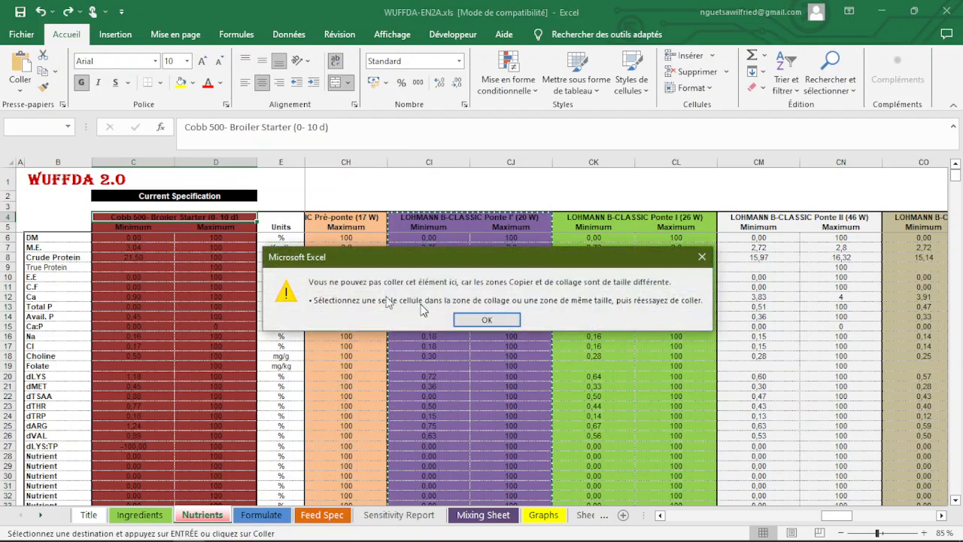
{"action": "left_click", "coordinate": [698, 256]}
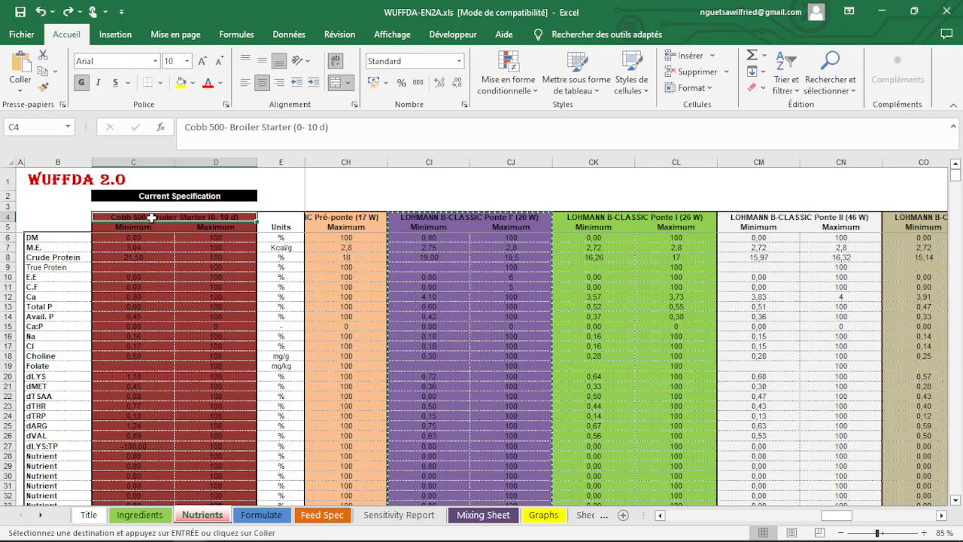
Paste the copied LOHMANN B-CLASSIC Ponte I' (20 W) specification with its formatting over the Current Specification.
{"action": "key", "text": "ctrl+v"}
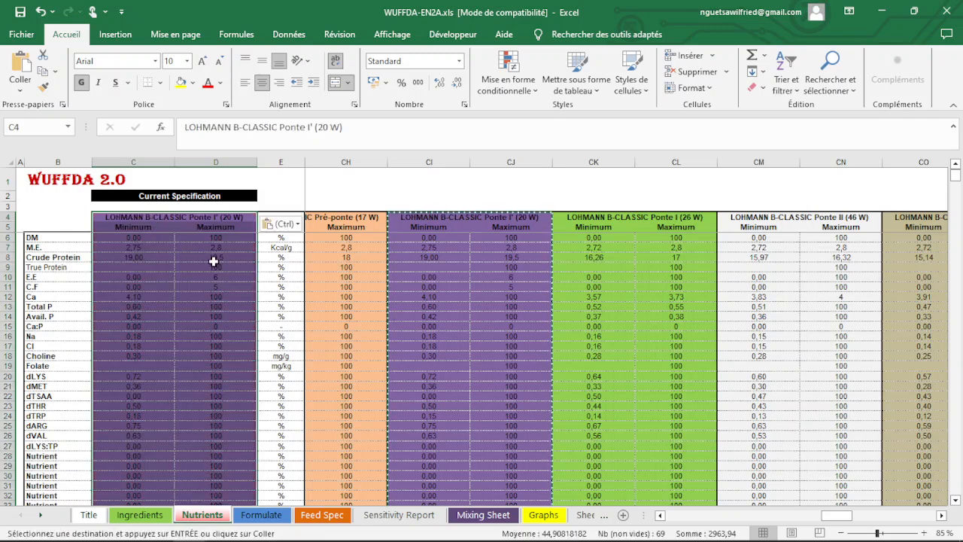
{"action": "left_click", "coordinate": [323, 205]}
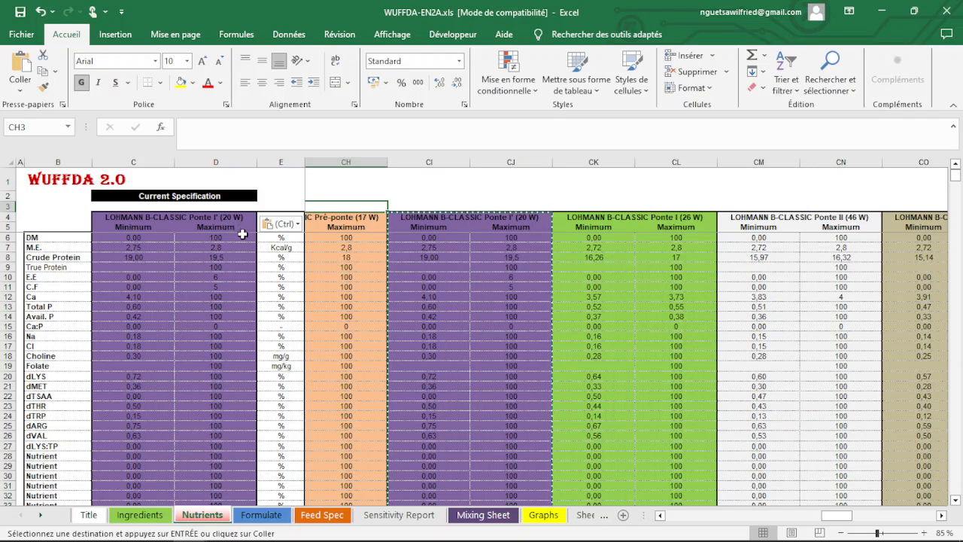
Review the M.E. and crude protein limits and the Minimum and Maximum columns of the Current Specification.
{"action": "left_click", "coordinate": [142, 246]}
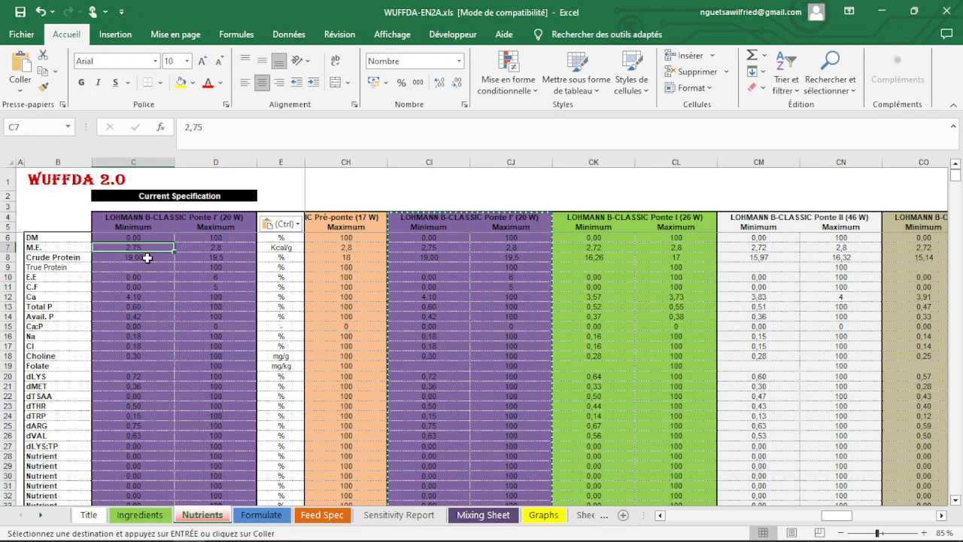
{"action": "left_click", "coordinate": [148, 258]}
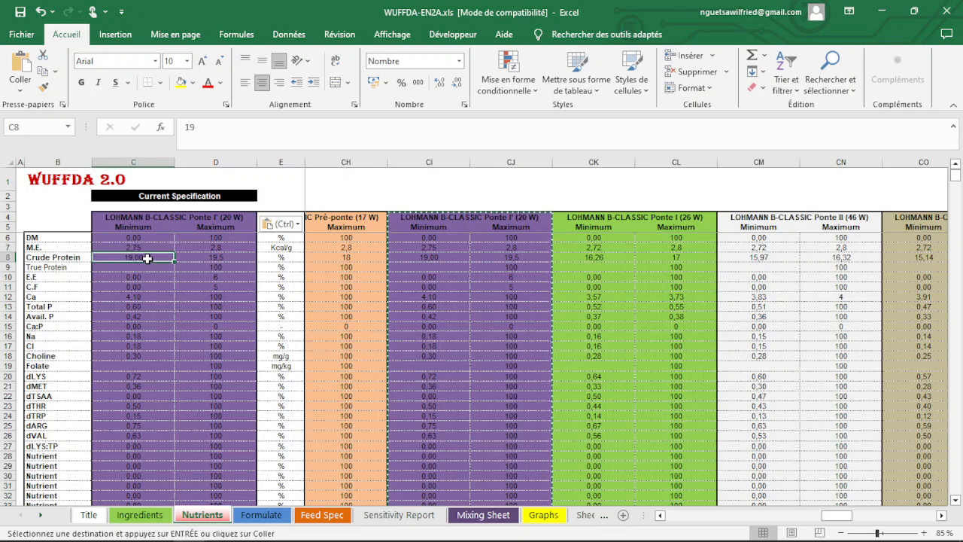
{"action": "left_click", "coordinate": [210, 254]}
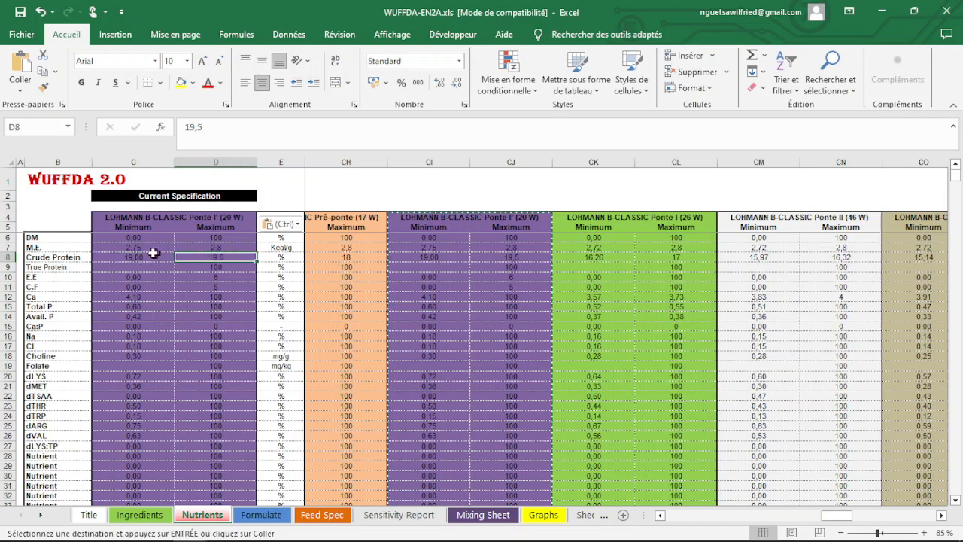
{"action": "left_click", "coordinate": [133, 227]}
{"action": "left_click", "coordinate": [191, 225]}
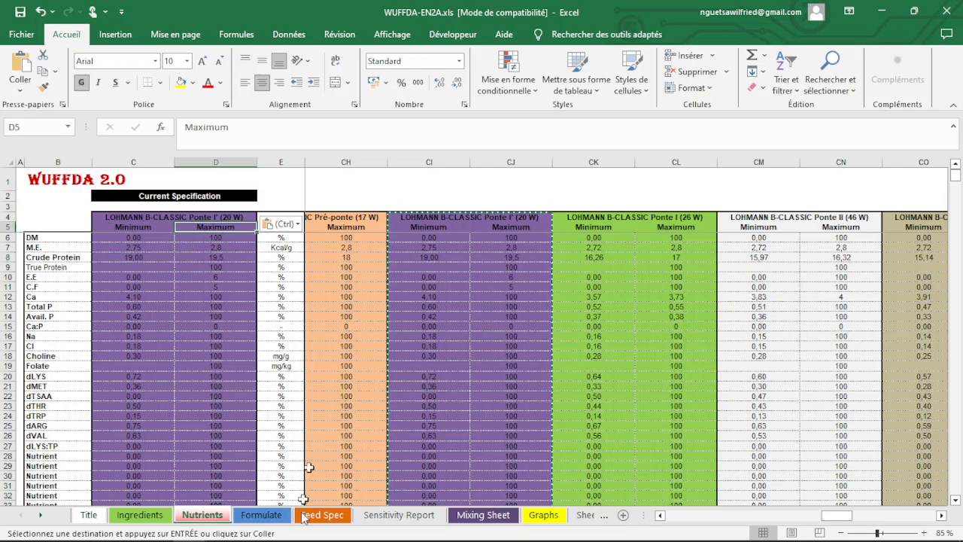
Switch to the browser, consult Table 9 in the Lohmann Brown Classic guide, and check the specification's calcium minimum back in the workbook.
{"action": "mouse_move", "coordinate": [280, 539]}
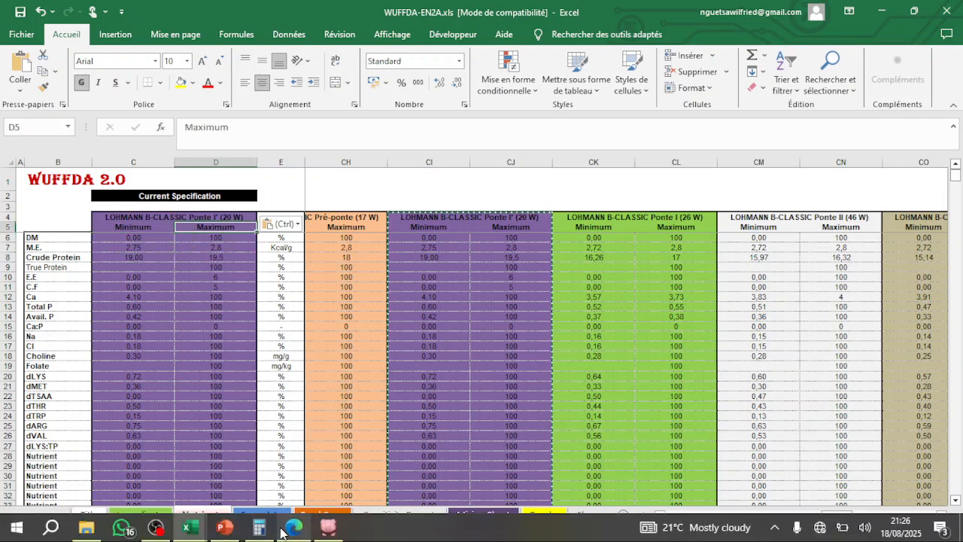
{"action": "left_click", "coordinate": [290, 528]}
{"action": "left_click", "coordinate": [278, 10]}
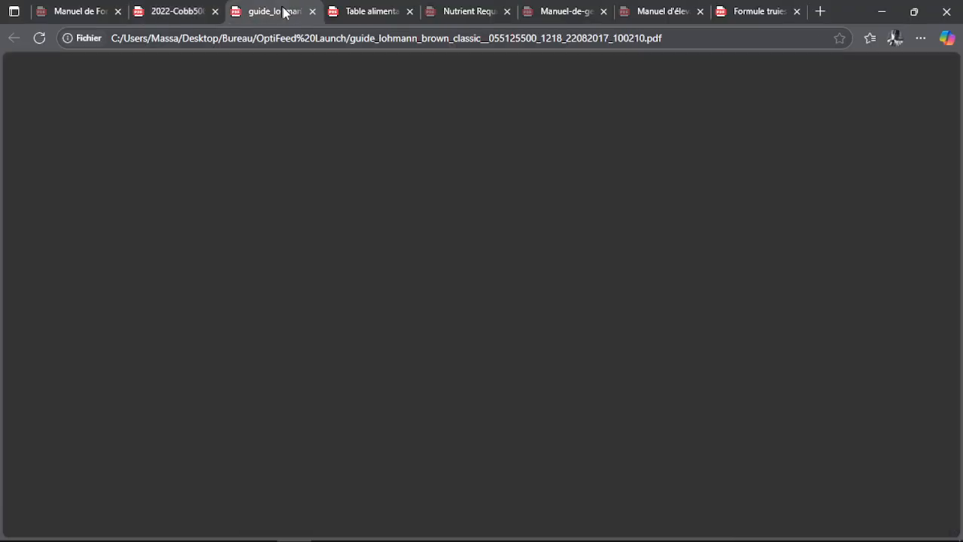
{"action": "scroll", "coordinate": [436, 218], "scroll_direction": "up", "scroll_amount": 3}
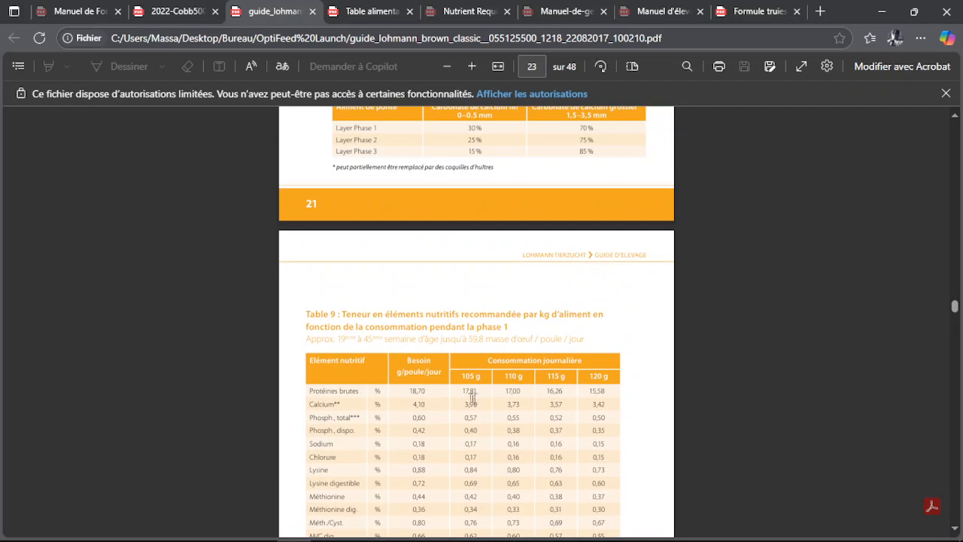
{"action": "scroll", "coordinate": [417, 381], "scroll_direction": "down", "scroll_amount": 1}
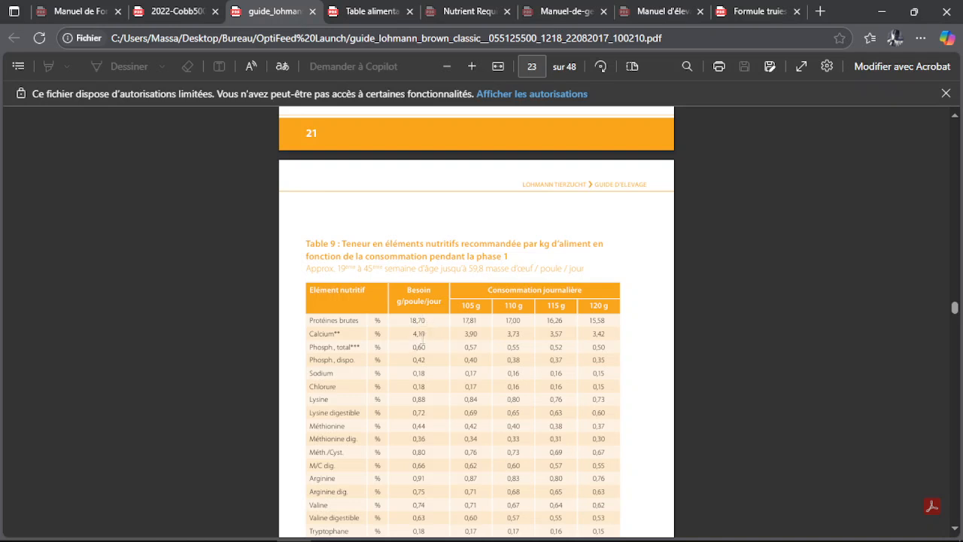
{"action": "left_click", "coordinate": [882, 12]}
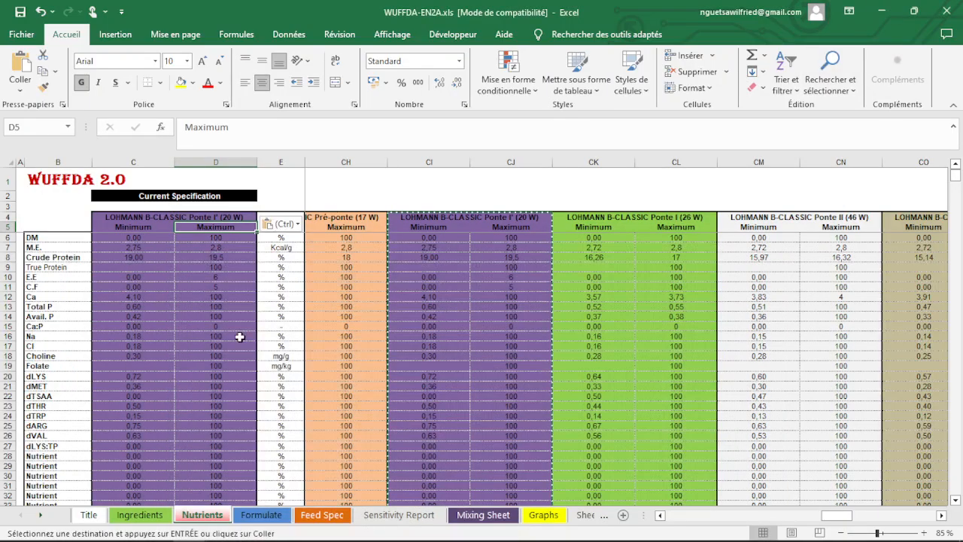
{"action": "left_click", "coordinate": [148, 300]}
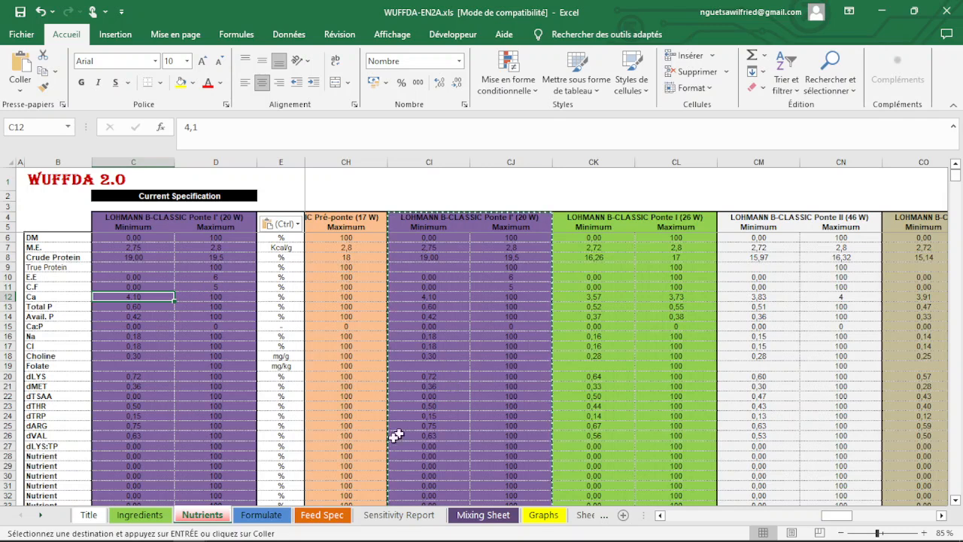
Run the formulation for the LOHMANN B-CLASSIC Ponte I' (20 W) feed on the Formulate sheet.
{"action": "left_click", "coordinate": [265, 518]}
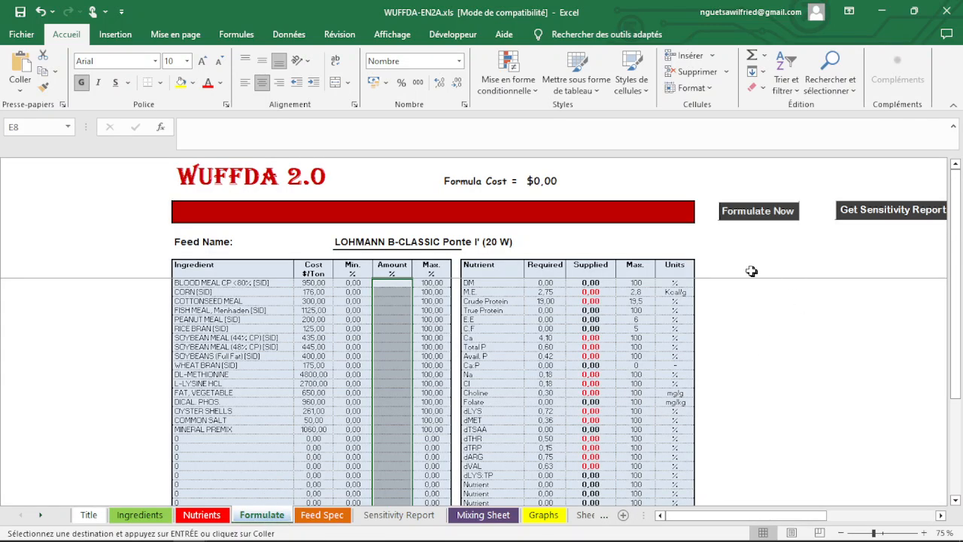
{"action": "scroll", "coordinate": [750, 249], "scroll_direction": "down", "scroll_amount": 1}
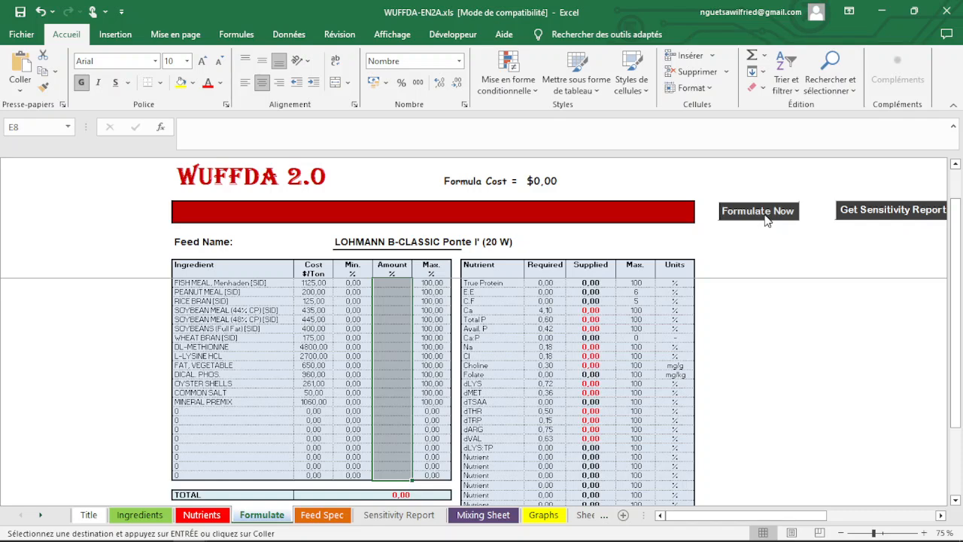
{"action": "left_click", "coordinate": [766, 217]}
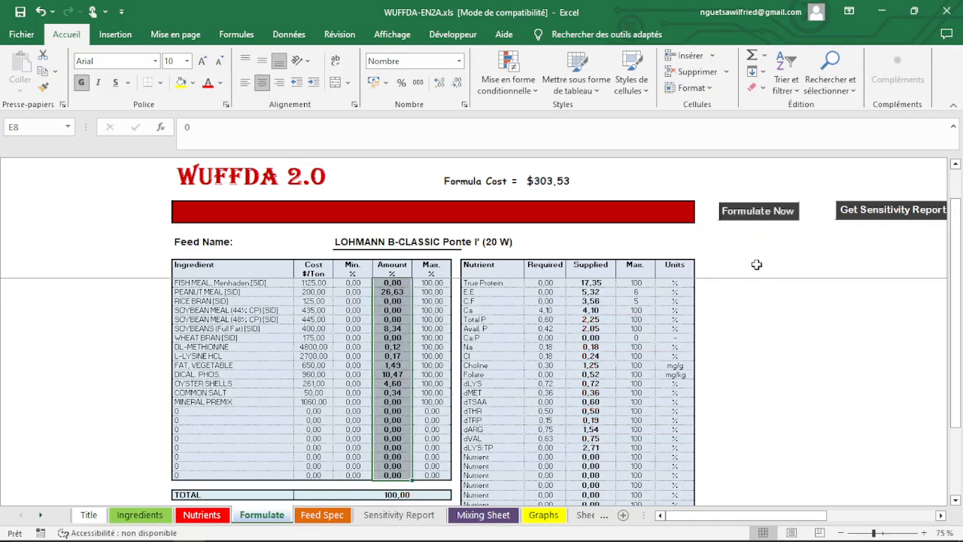
{"action": "scroll", "coordinate": [737, 278], "scroll_direction": "up", "scroll_amount": 1}
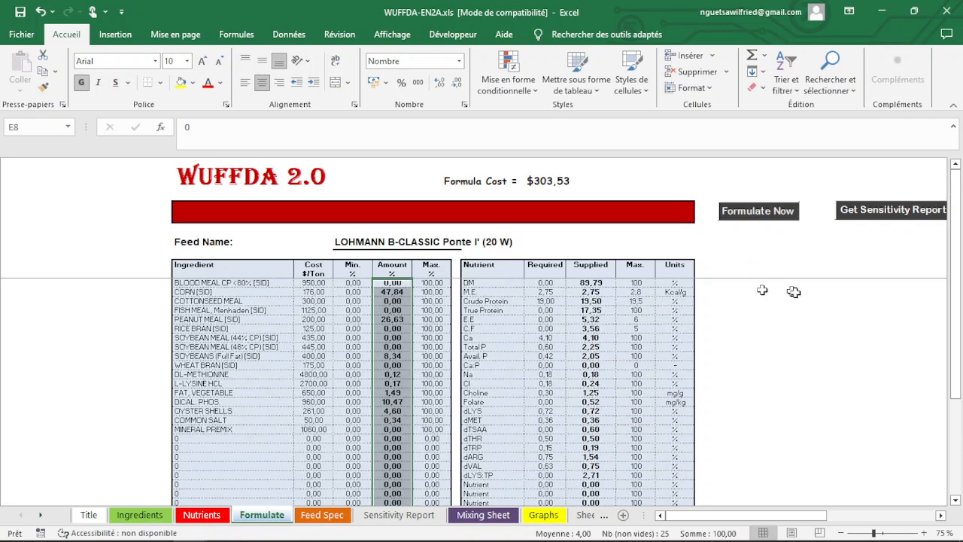
{"action": "double_click", "coordinate": [783, 293]}
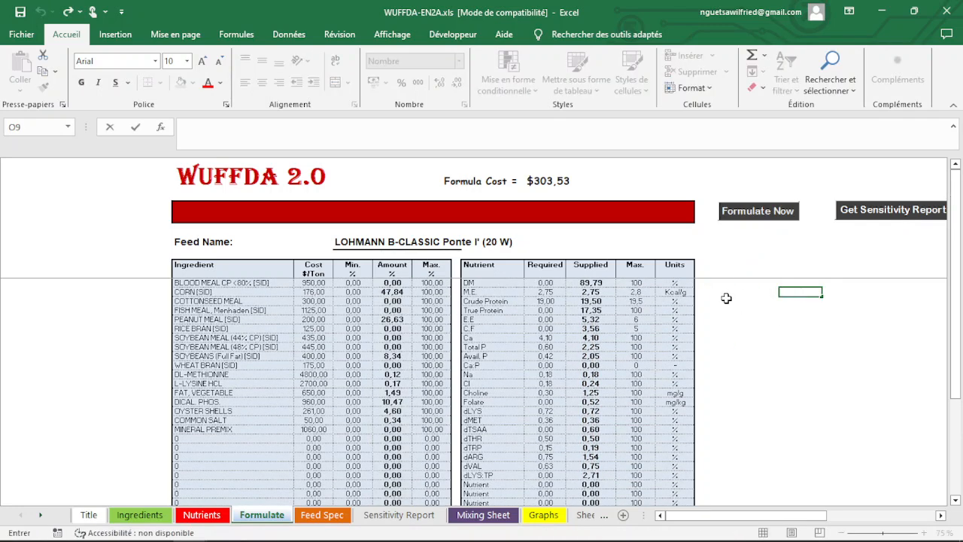
Examine the formula cost and the Required, Supplied and Max. columns of the formulated feed's nutrient table.
{"action": "left_click", "coordinate": [540, 187]}
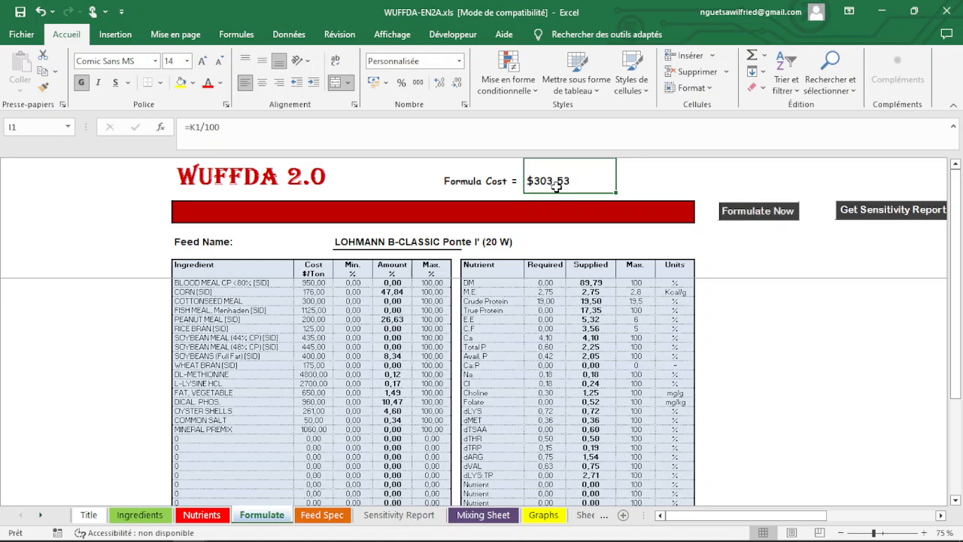
{"action": "left_click", "coordinate": [716, 319]}
{"action": "scroll", "coordinate": [595, 284], "scroll_direction": "down", "scroll_amount": 1}
{"action": "scroll", "coordinate": [604, 300], "scroll_direction": "up", "scroll_amount": 1}
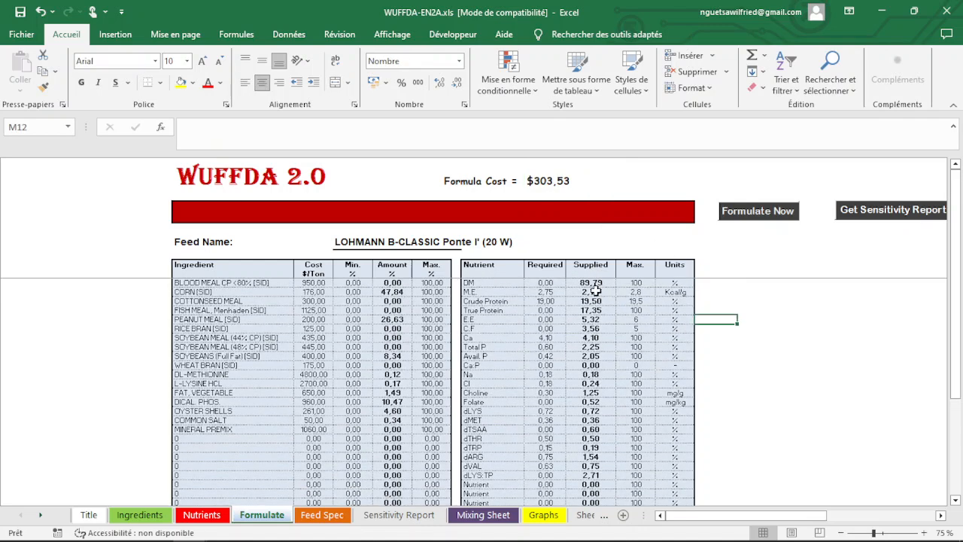
{"action": "left_click", "coordinate": [594, 292]}
{"action": "left_click", "coordinate": [600, 264]}
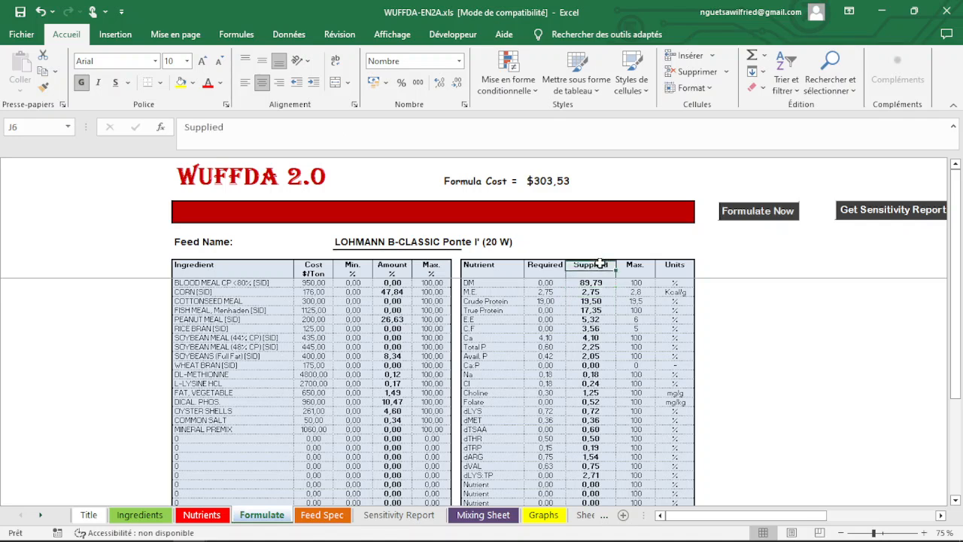
{"action": "left_click", "coordinate": [539, 263]}
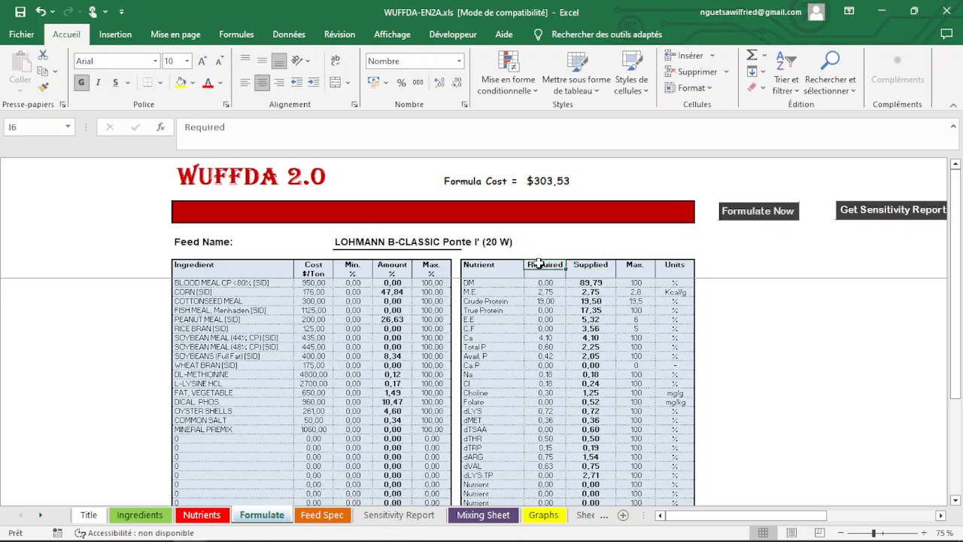
{"action": "left_click", "coordinate": [624, 266]}
{"action": "left_click", "coordinate": [594, 268]}
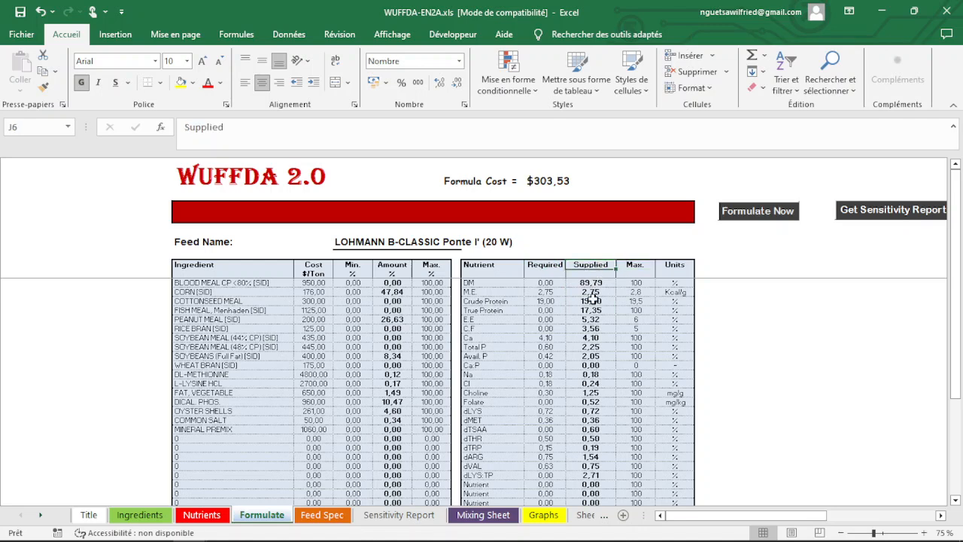
Compare the supplied M.E. and crude protein with their required and maximum values, and check the supplied true protein.
{"action": "left_click", "coordinate": [595, 293]}
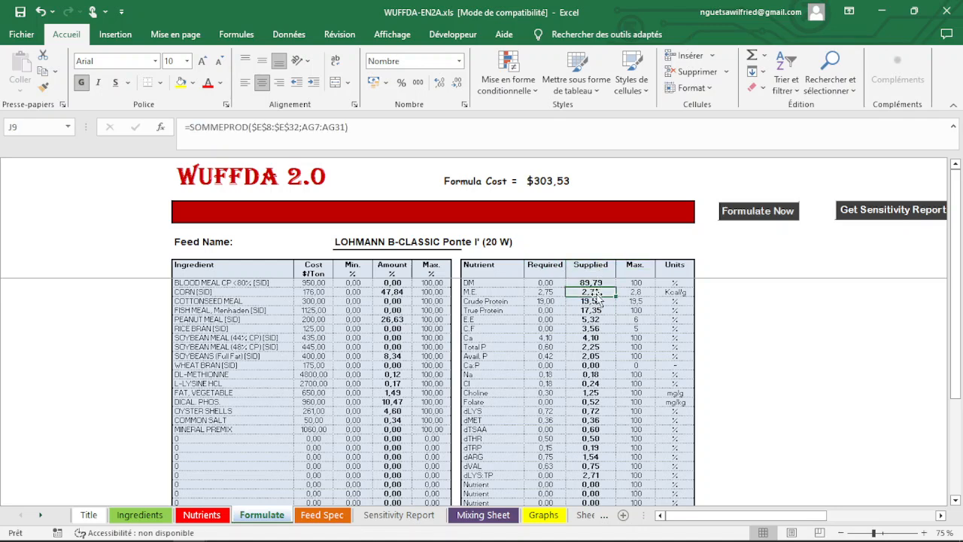
{"action": "left_click", "coordinate": [550, 291]}
{"action": "left_click", "coordinate": [588, 301]}
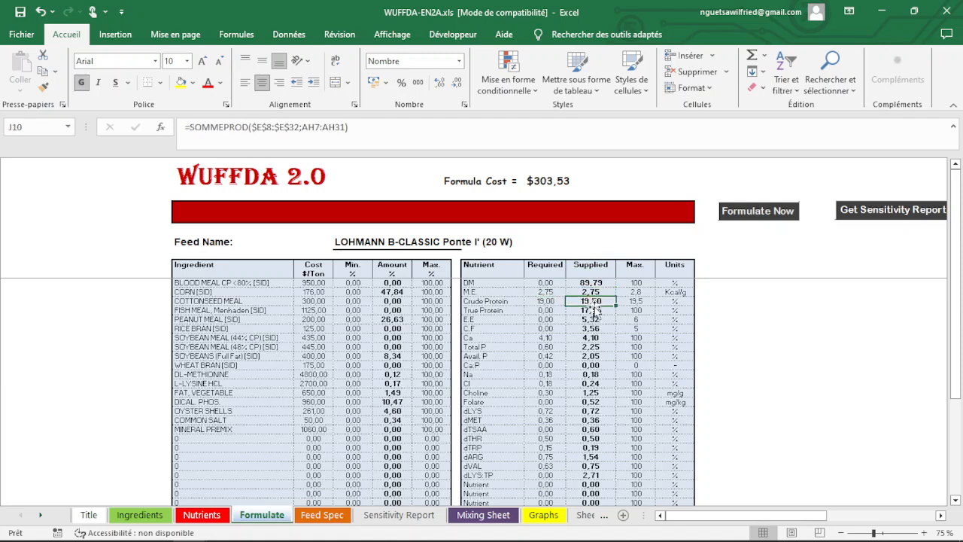
{"action": "left_click", "coordinate": [547, 301]}
{"action": "left_click", "coordinate": [635, 301]}
{"action": "left_click", "coordinate": [591, 310]}
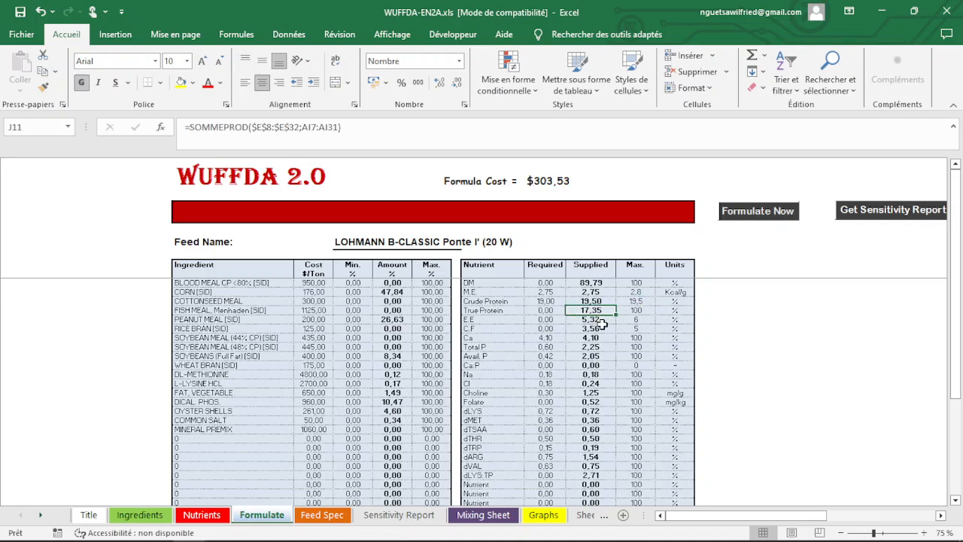
Check the supplied E.E, C.F and Ca against their limits and review the remaining nutrients of the formulated feed.
{"action": "left_click", "coordinate": [592, 320]}
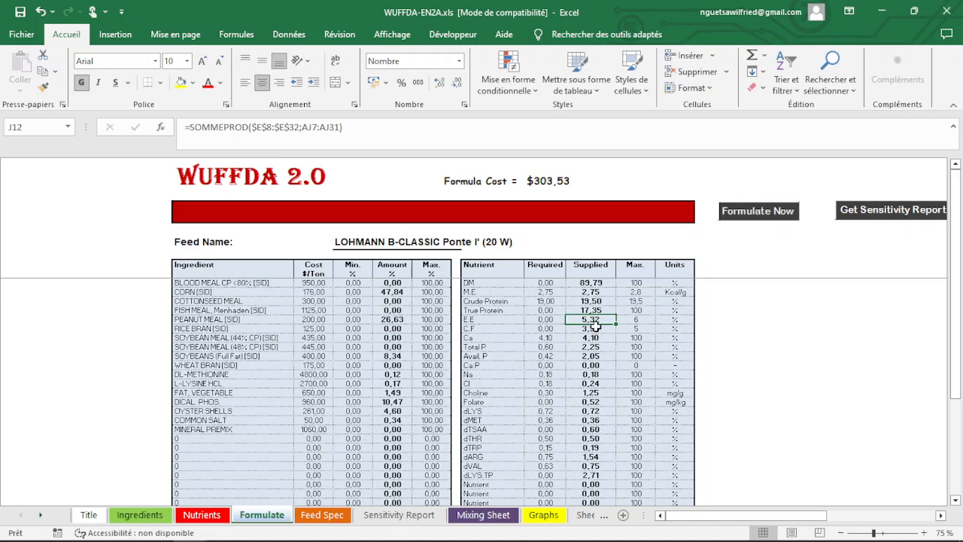
{"action": "left_click", "coordinate": [624, 320]}
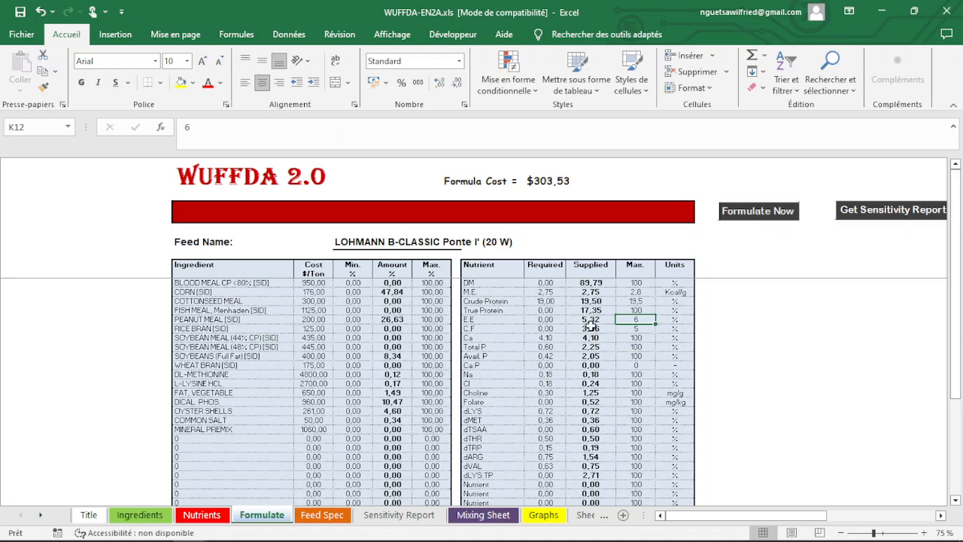
{"action": "left_click", "coordinate": [591, 327]}
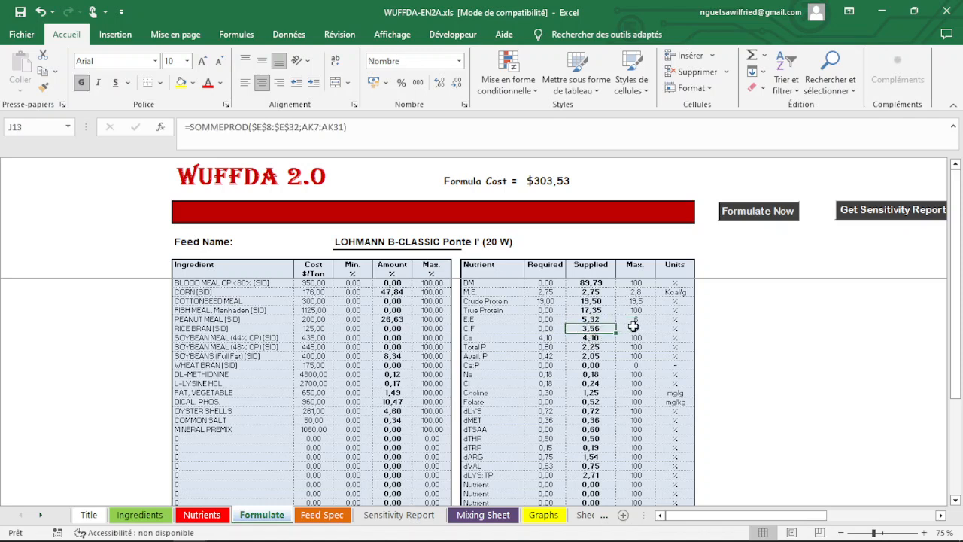
{"action": "left_click", "coordinate": [634, 327]}
{"action": "left_click", "coordinate": [590, 338]}
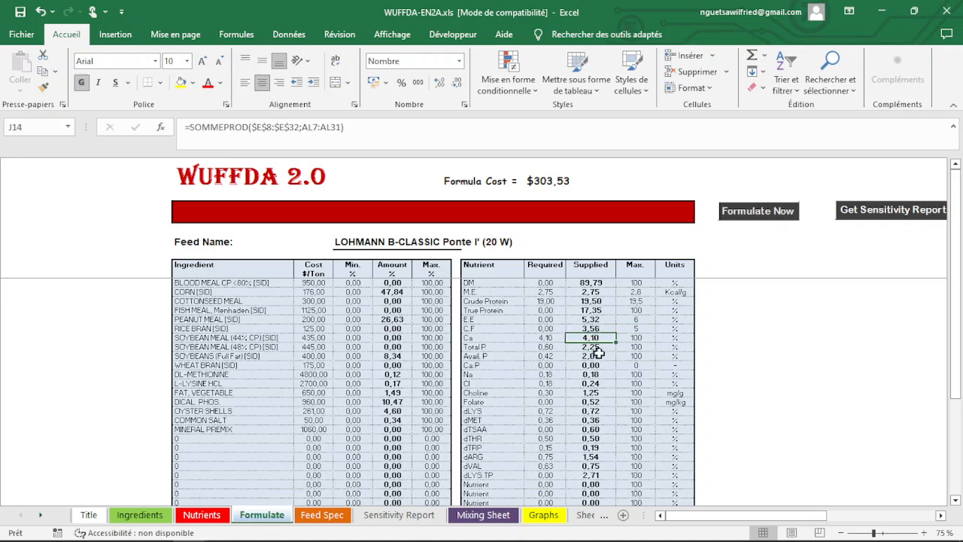
{"action": "scroll", "coordinate": [594, 339], "scroll_direction": "down", "scroll_amount": 1}
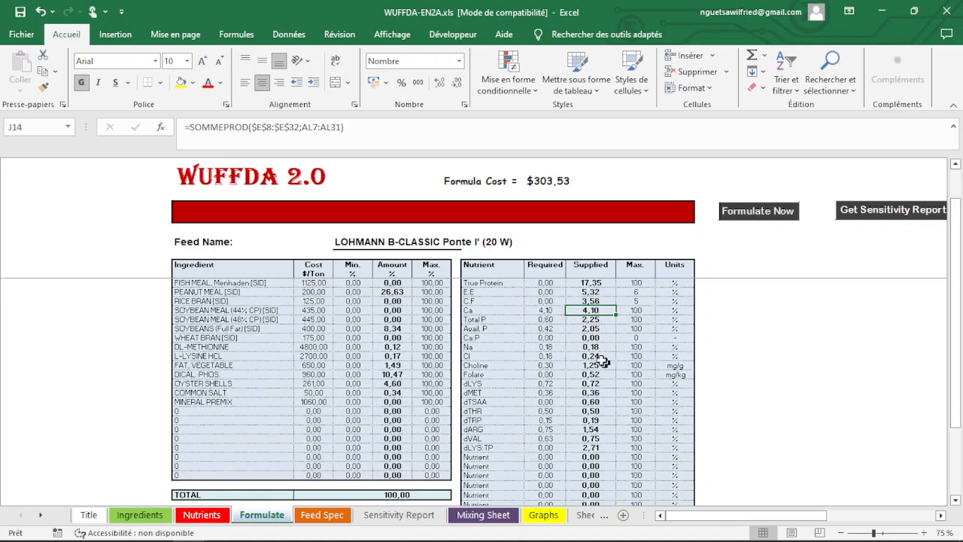
{"action": "scroll", "coordinate": [590, 343], "scroll_direction": "down", "scroll_amount": 1}
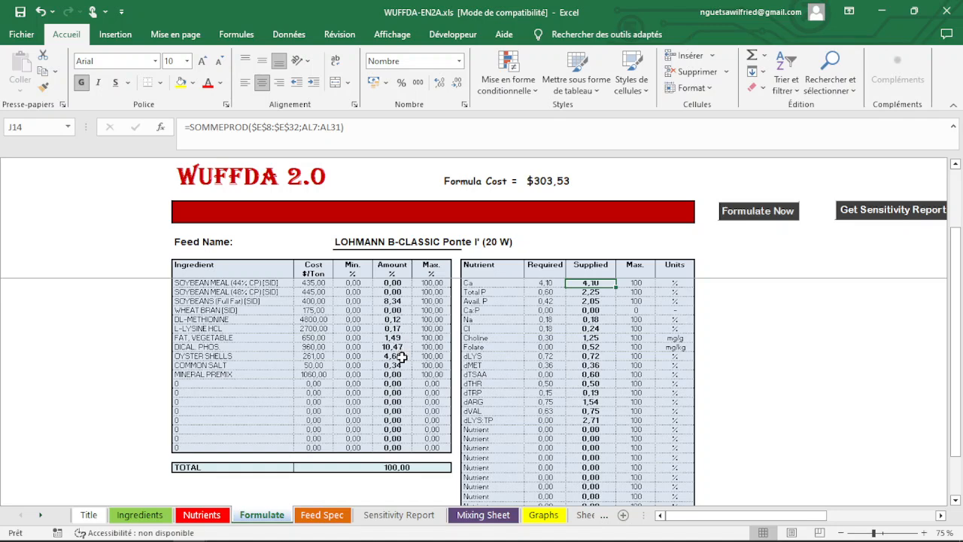
{"action": "scroll", "coordinate": [402, 361], "scroll_direction": "up", "scroll_amount": 1}
{"action": "scroll", "coordinate": [402, 366], "scroll_direction": "up", "scroll_amount": 1}
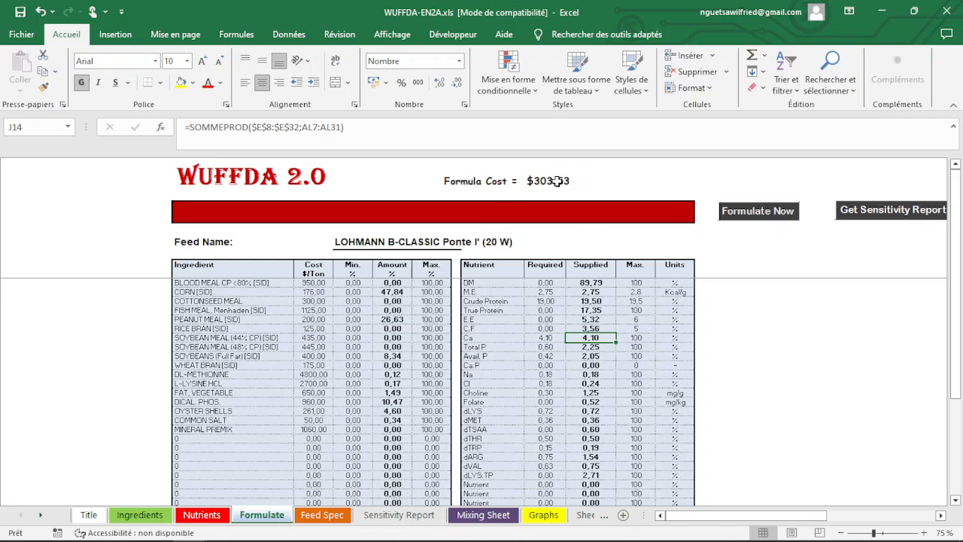
Review the ingredient amounts of the formula, including corn, wheat bran and peanut meal, together with the total.
{"action": "left_click", "coordinate": [381, 301]}
{"action": "left_click", "coordinate": [384, 292]}
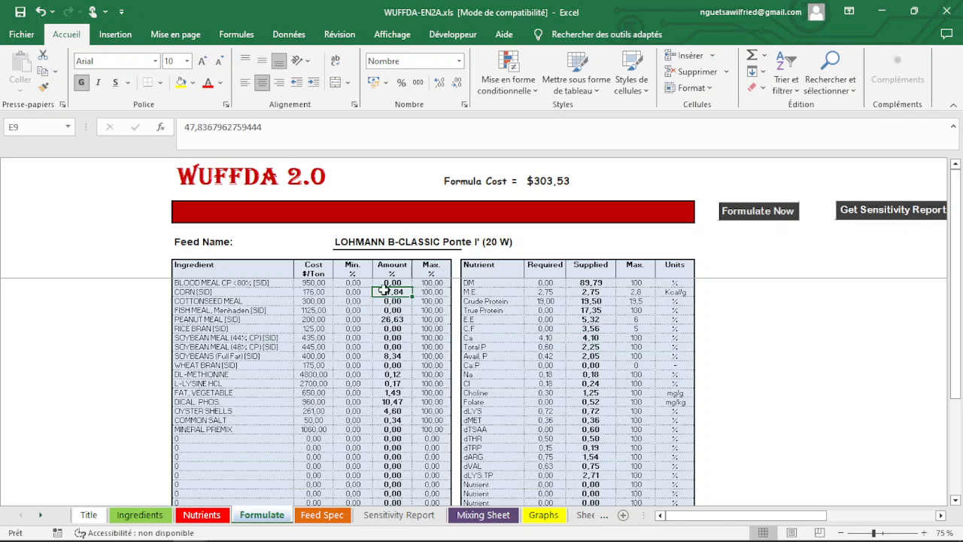
{"action": "left_click", "coordinate": [394, 363]}
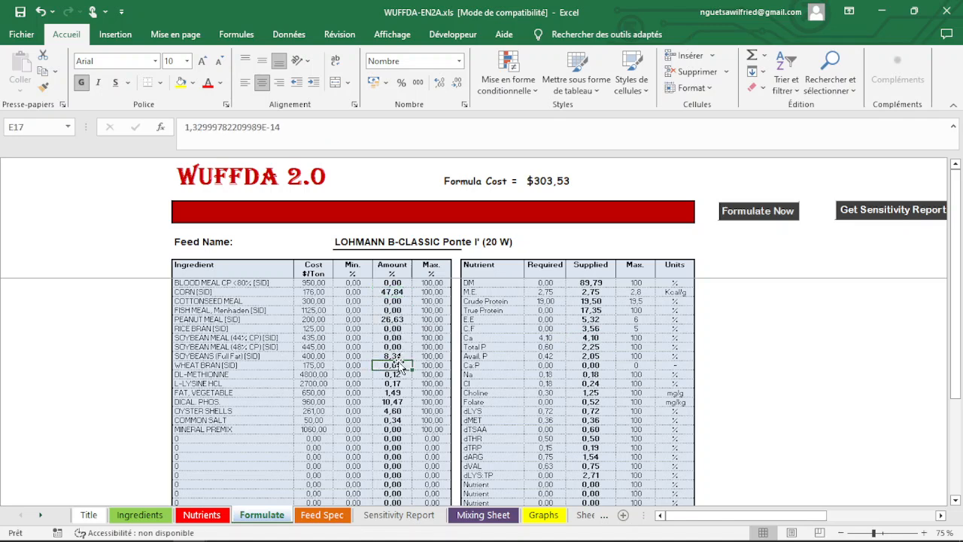
{"action": "left_click", "coordinate": [392, 319]}
{"action": "scroll", "coordinate": [394, 331], "scroll_direction": "down", "scroll_amount": 2}
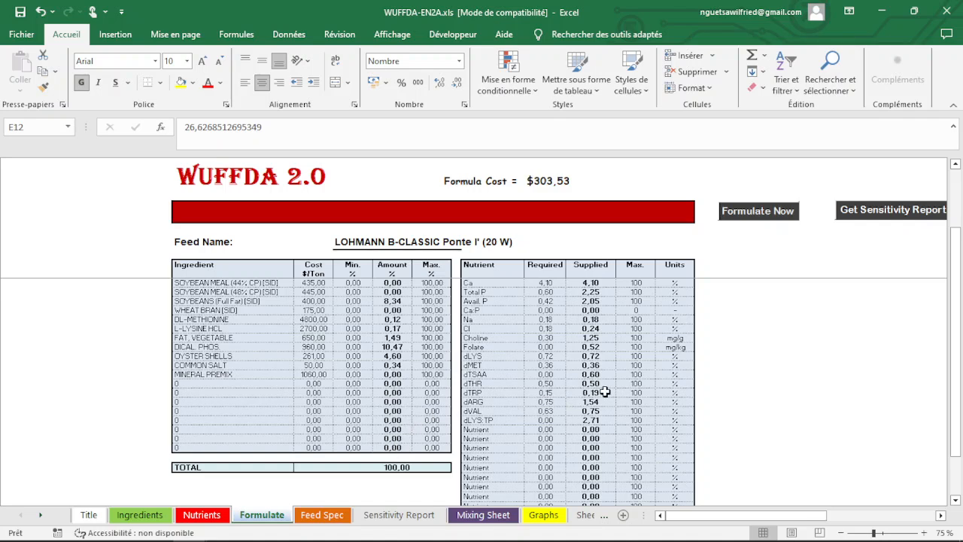
{"action": "scroll", "coordinate": [591, 392], "scroll_direction": "up", "scroll_amount": 2}
{"action": "scroll", "coordinate": [635, 370], "scroll_direction": "down", "scroll_amount": 4}
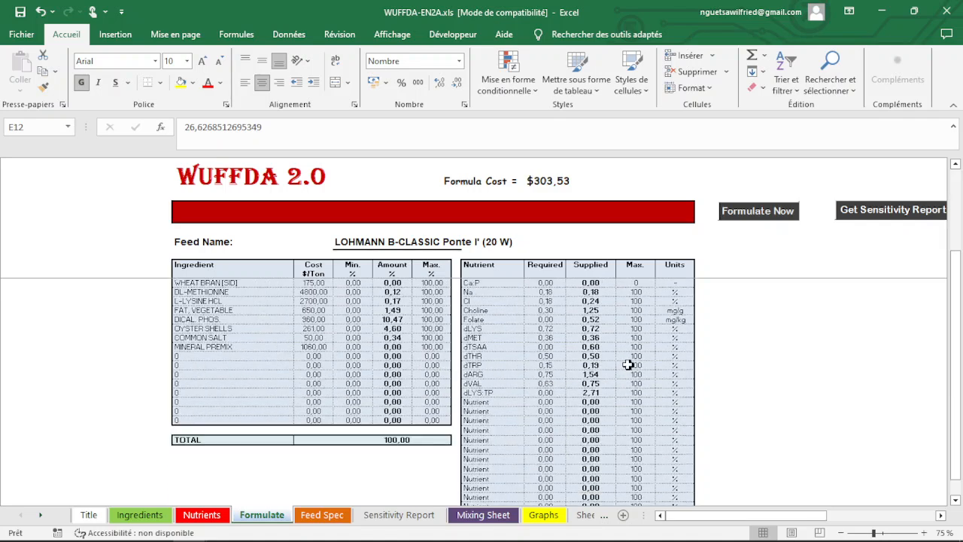
{"action": "scroll", "coordinate": [624, 369], "scroll_direction": "down", "scroll_amount": 1}
{"action": "scroll", "coordinate": [590, 367], "scroll_direction": "up", "scroll_amount": 3}
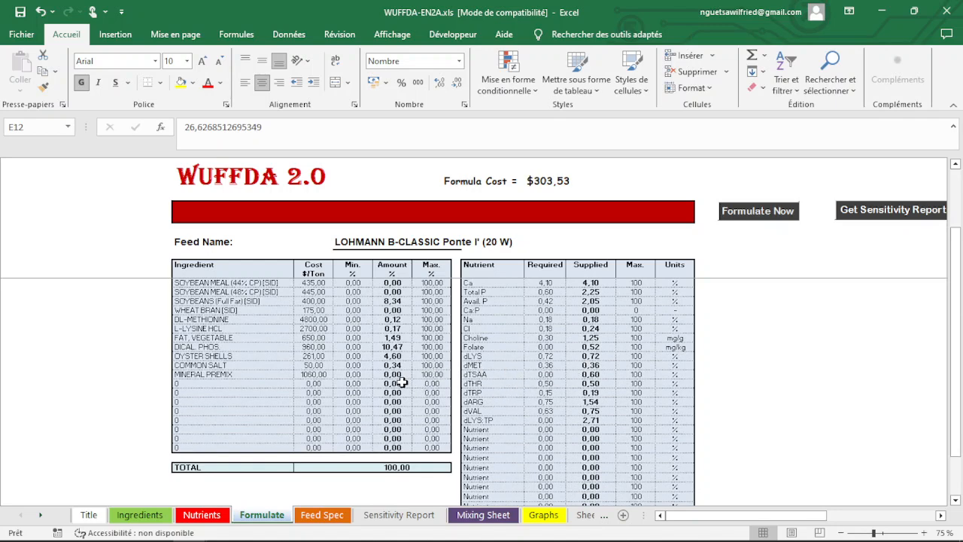
{"action": "scroll", "coordinate": [399, 380], "scroll_direction": "up", "scroll_amount": 2}
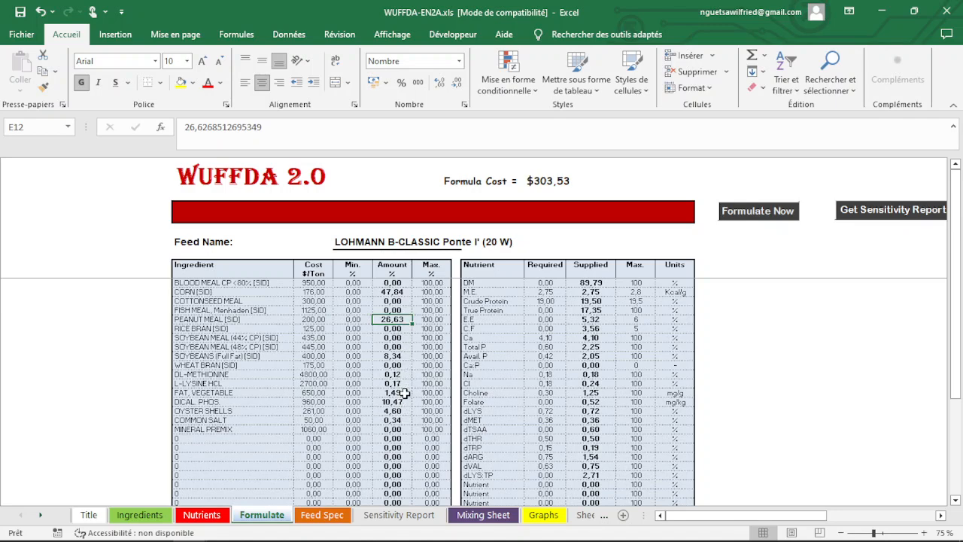
{"action": "scroll", "coordinate": [403, 396], "scroll_direction": "down", "scroll_amount": 1}
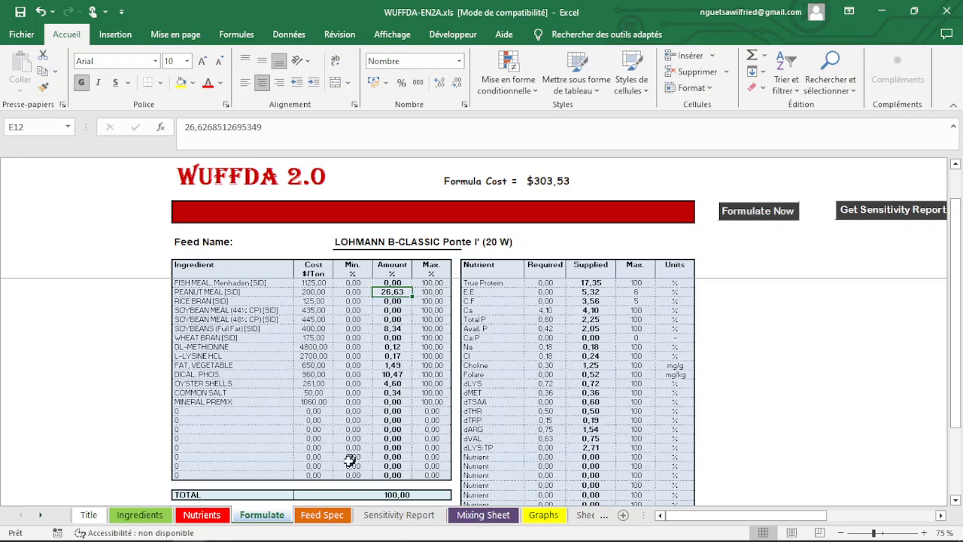
{"action": "scroll", "coordinate": [397, 430], "scroll_direction": "down", "scroll_amount": 4}
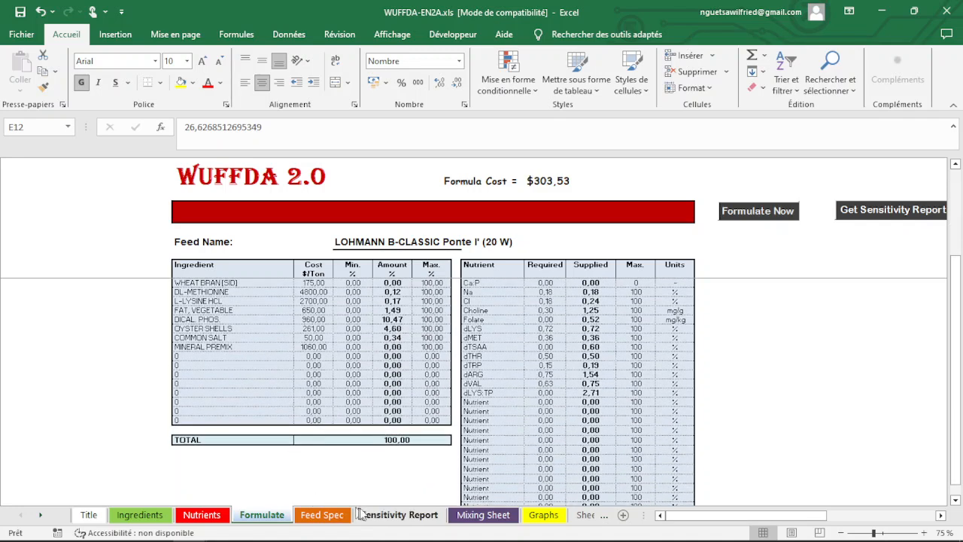
Update the Mixing Sheet with the ingredient percentages and weights of the formulated LOHMANN B-CLASSIC Ponte I' (20 W) feed.
{"action": "left_click", "coordinate": [481, 515]}
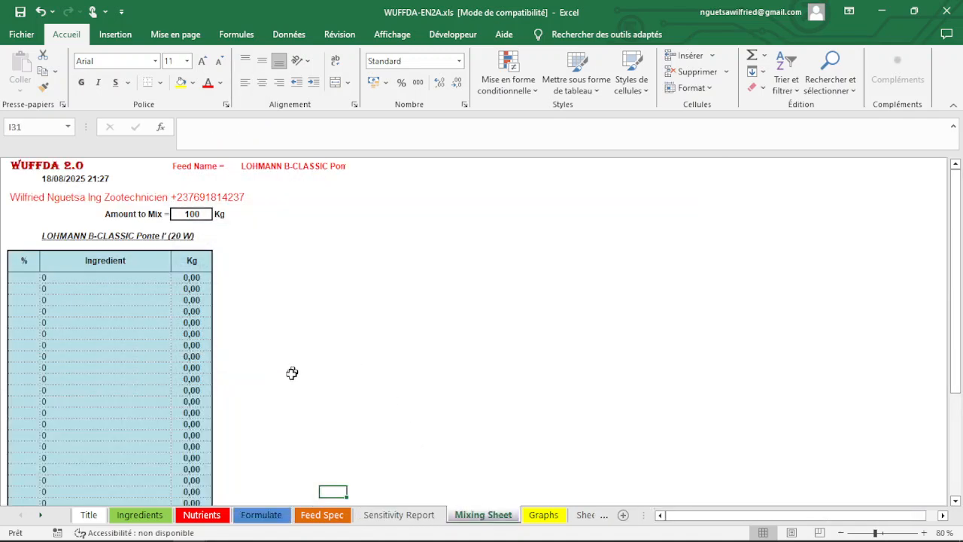
{"action": "scroll", "coordinate": [293, 370], "scroll_direction": "down", "scroll_amount": 5}
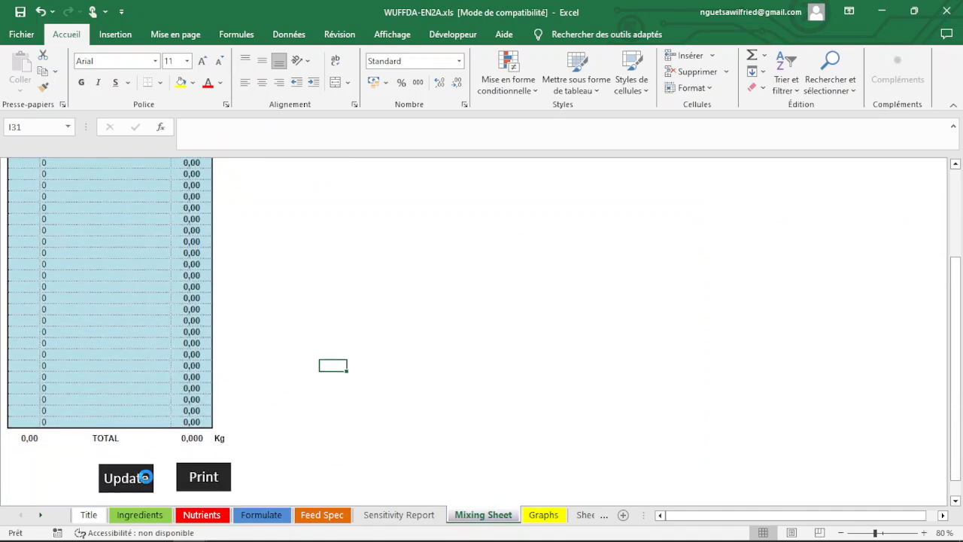
{"action": "left_click", "coordinate": [147, 476]}
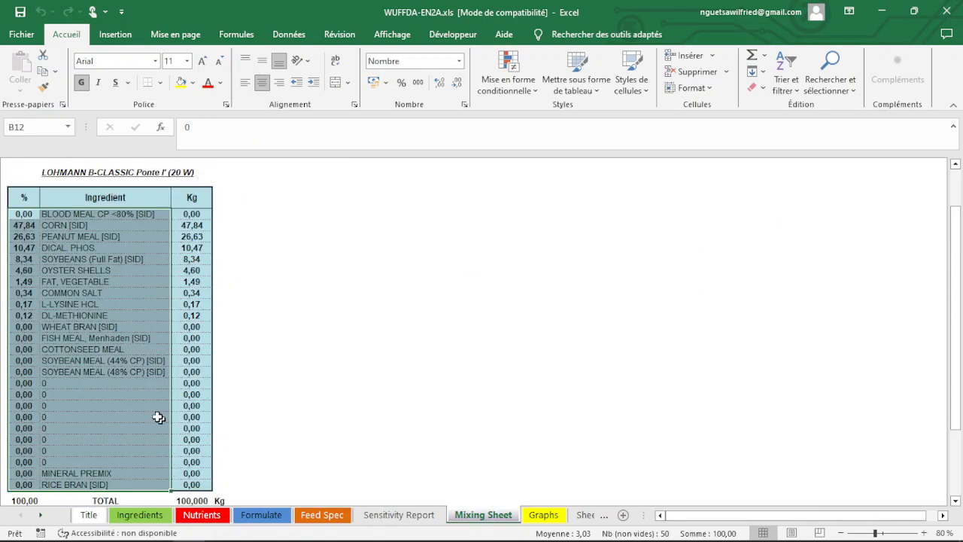
Clear the ingredient names and Kg values of the blood meal row and the zero-amount rows from wheat bran to rice bran.
{"action": "left_click", "coordinate": [129, 216]}
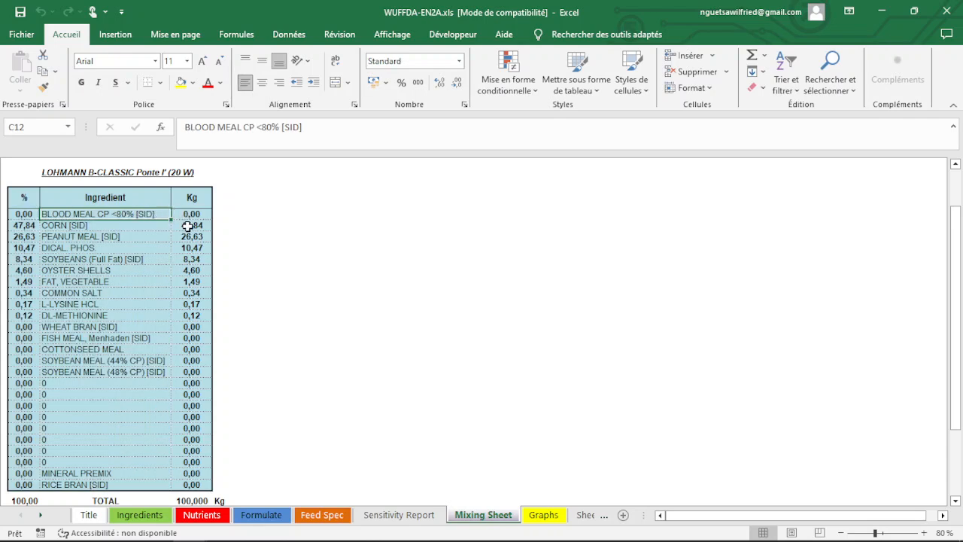
{"action": "left_click_drag", "start_coordinate": [188, 214], "coordinate": [143, 215]}
{"action": "key", "text": "Home"}
{"action": "key", "text": "Delete"}
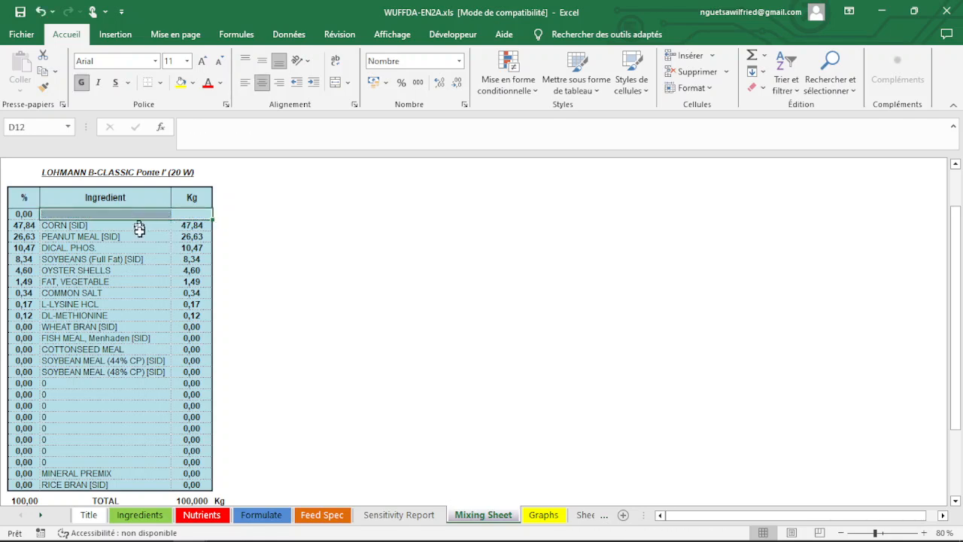
{"action": "left_click", "coordinate": [152, 378]}
{"action": "left_click_drag", "start_coordinate": [192, 327], "coordinate": [149, 482]}
{"action": "key", "text": "Delete"}
{"action": "left_click", "coordinate": [319, 295]}
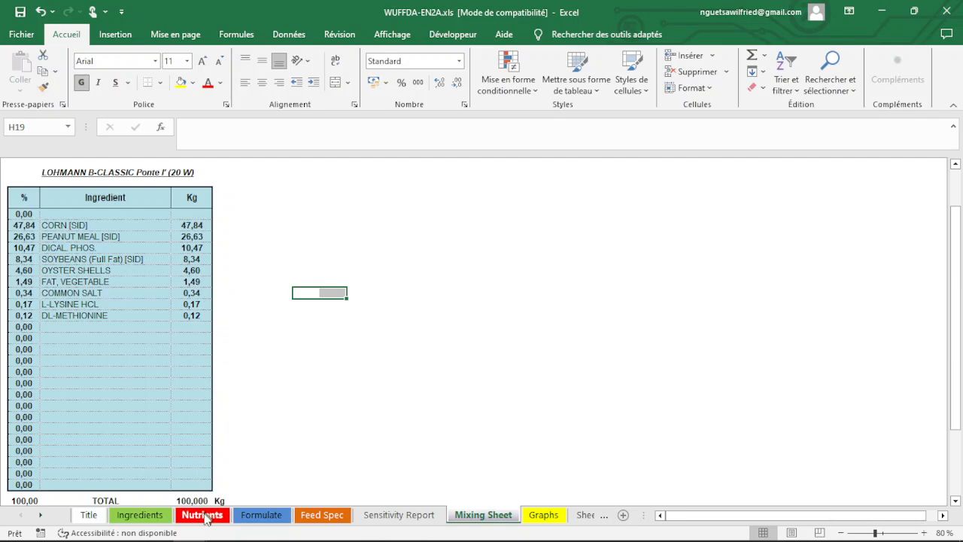
On the Formulate sheet, set the corn amount to 50% and check the effect on the supplied nutrients.
{"action": "left_click", "coordinate": [260, 515]}
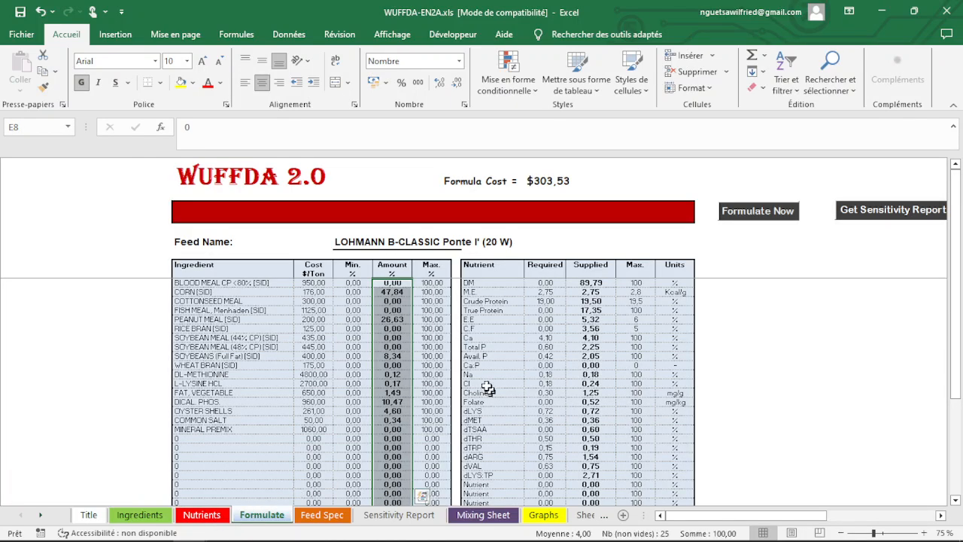
{"action": "left_click", "coordinate": [396, 283]}
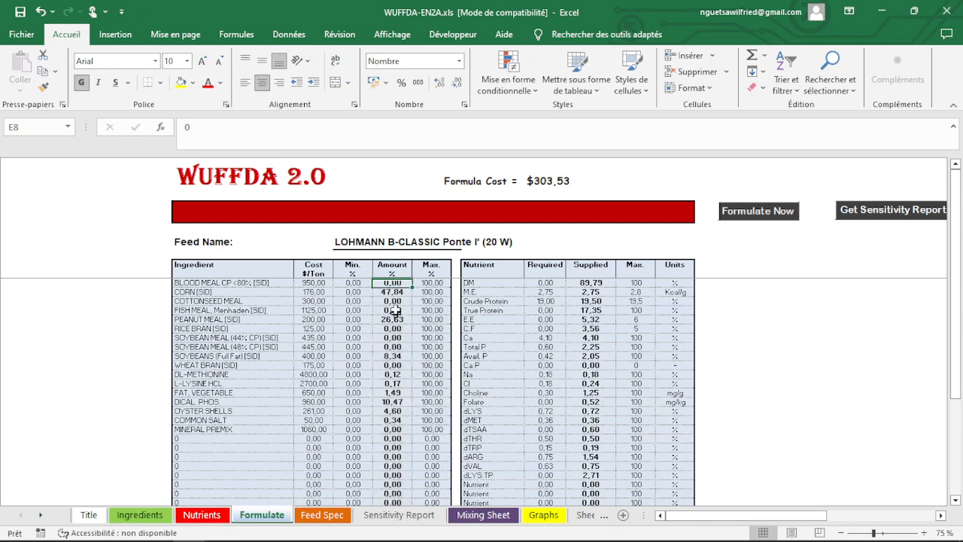
{"action": "left_click", "coordinate": [395, 293]}
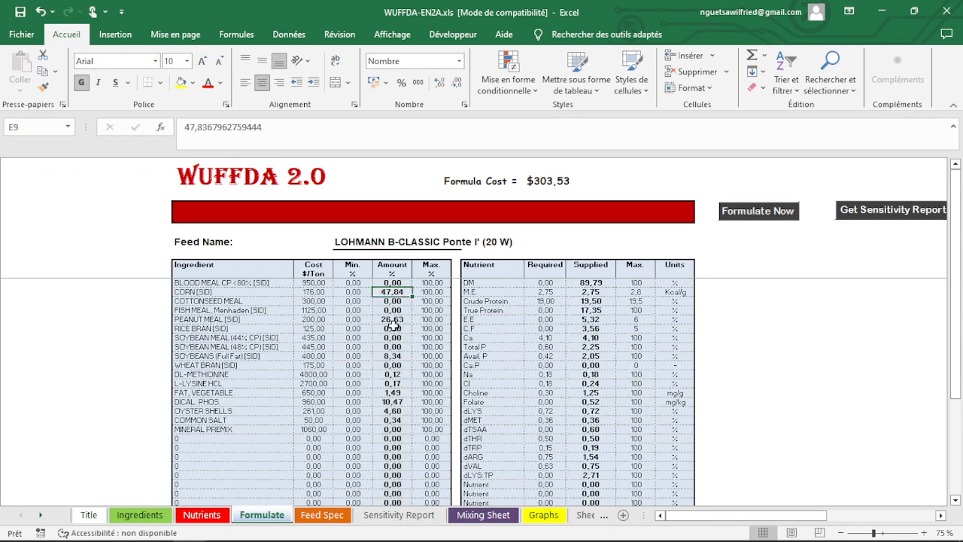
{"action": "type", "text": "50"}
{"action": "left_click", "coordinate": [393, 356]}
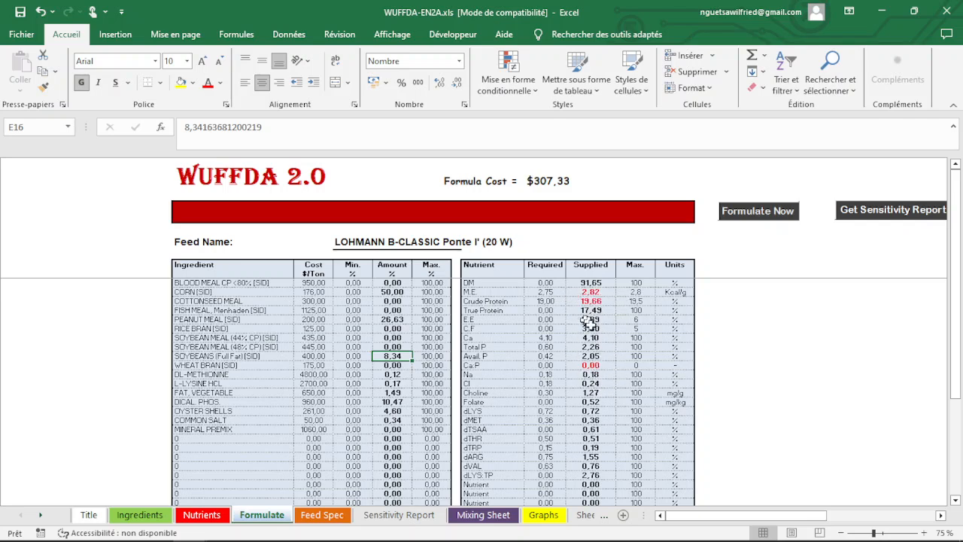
{"action": "left_click", "coordinate": [593, 366]}
{"action": "left_click", "coordinate": [585, 400]}
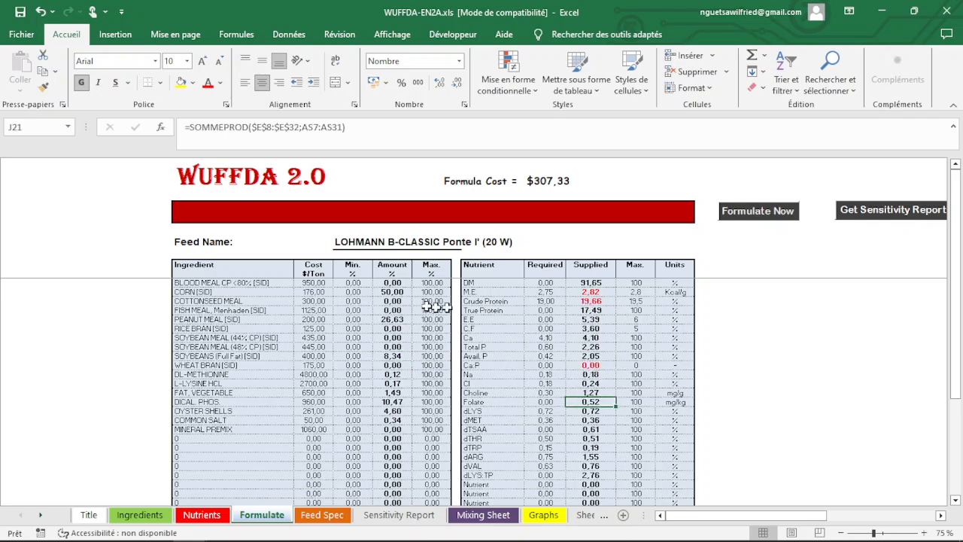
Set the corn amount to 47,5%.
{"action": "left_click", "coordinate": [394, 293]}
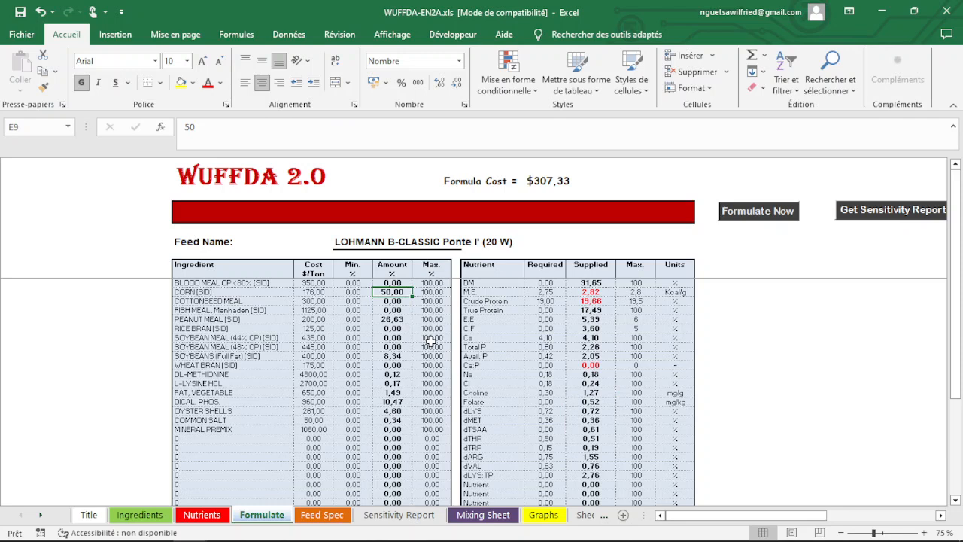
{"action": "type", "text": "47,5"}
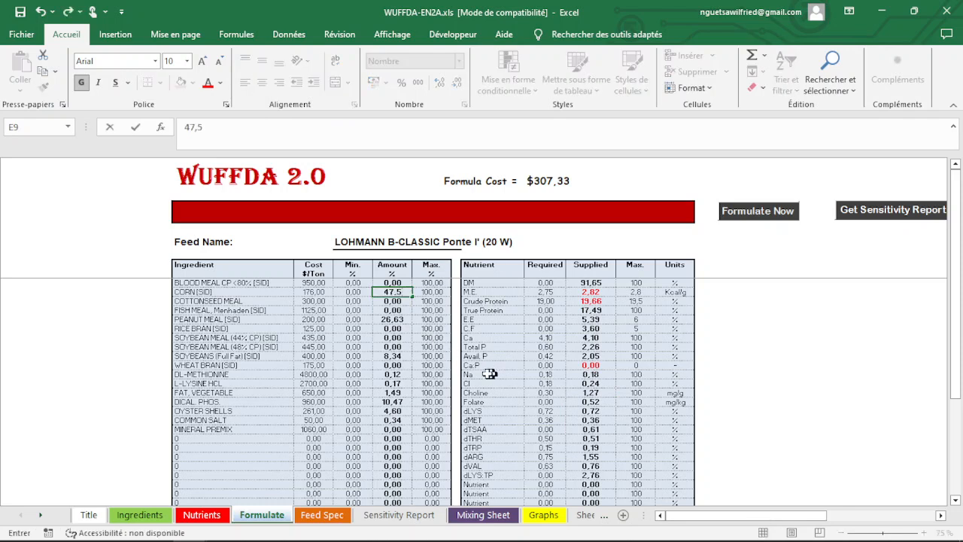
{"action": "left_click", "coordinate": [407, 368]}
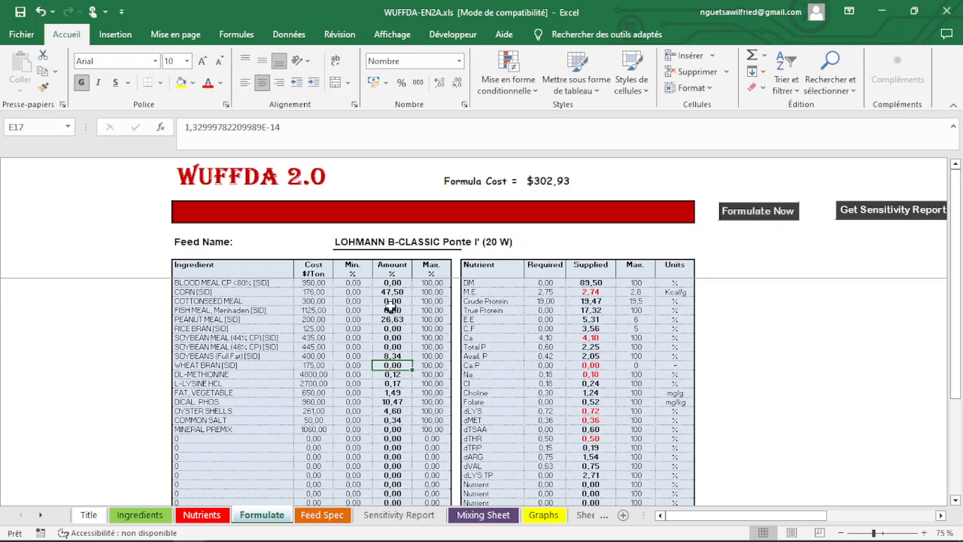
Set the peanut meal amount to 26% and the corn amount to 48%, and check the formula's total.
{"action": "left_click", "coordinate": [397, 320]}
{"action": "type", "text": "26"}
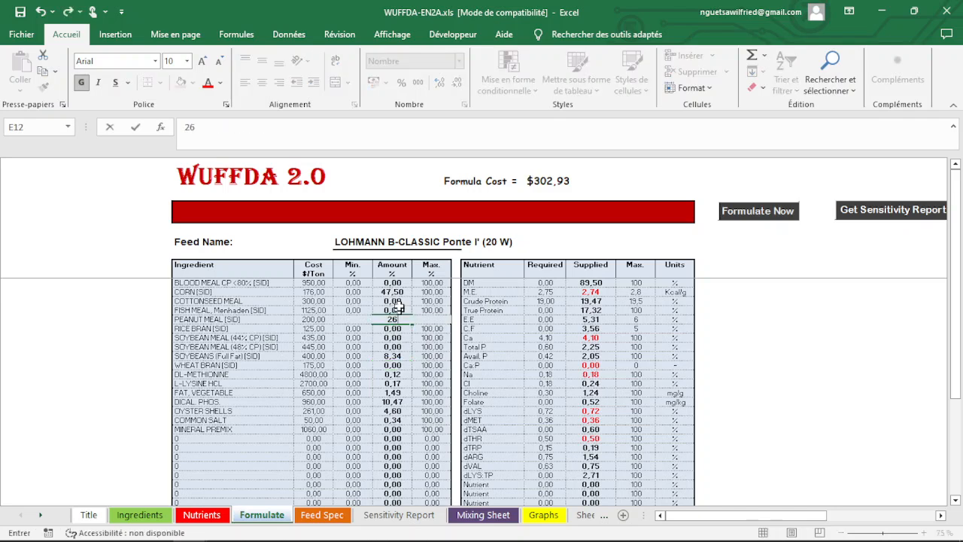
{"action": "left_click", "coordinate": [394, 294]}
{"action": "type", "text": "48"}
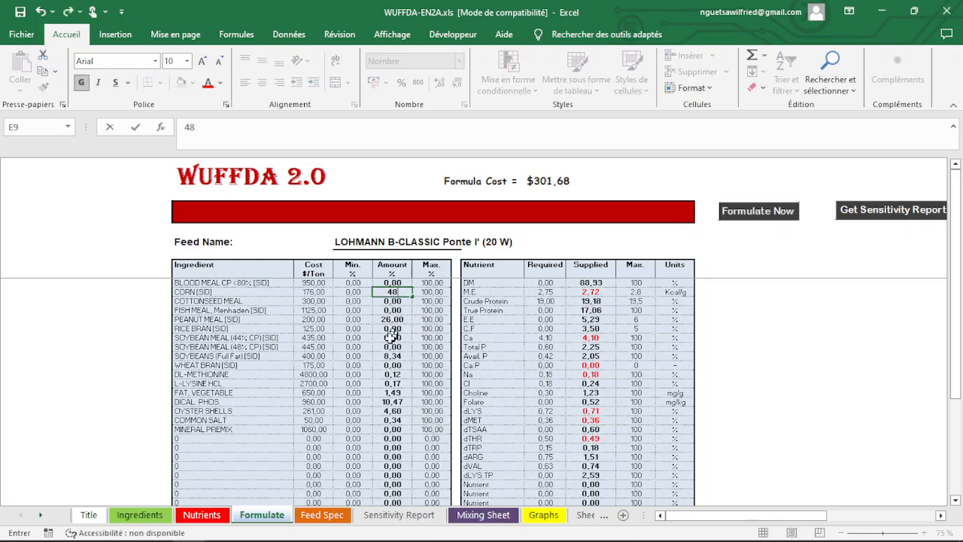
{"action": "left_click_drag", "start_coordinate": [393, 337], "coordinate": [392, 346]}
{"action": "scroll", "coordinate": [388, 367], "scroll_direction": "down", "scroll_amount": 1}
{"action": "scroll", "coordinate": [387, 366], "scroll_direction": "down", "scroll_amount": 1}
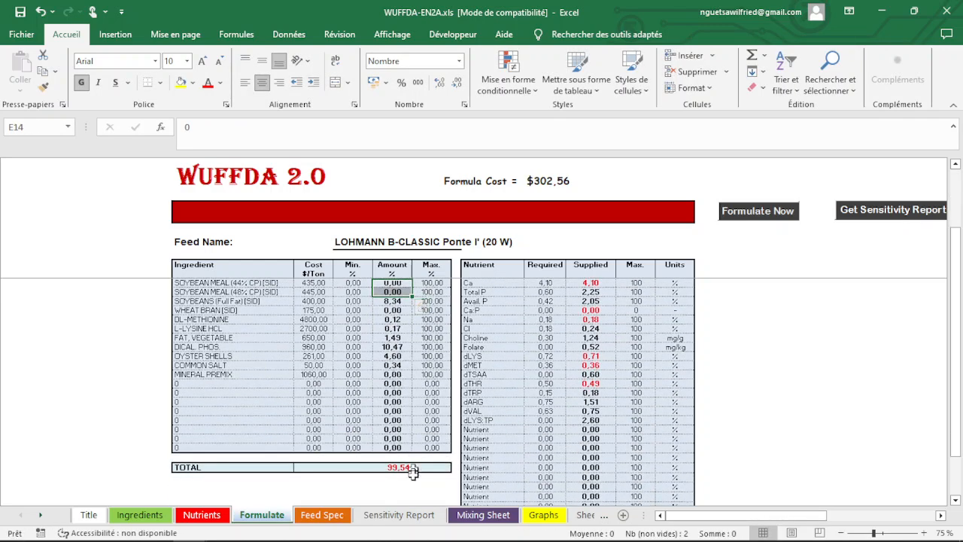
Set the dicalcium phosphate amount to 10% and the oyster shells amount to 4,7%.
{"action": "scroll", "coordinate": [405, 395], "scroll_direction": "up", "scroll_amount": 1}
{"action": "left_click", "coordinate": [393, 374]}
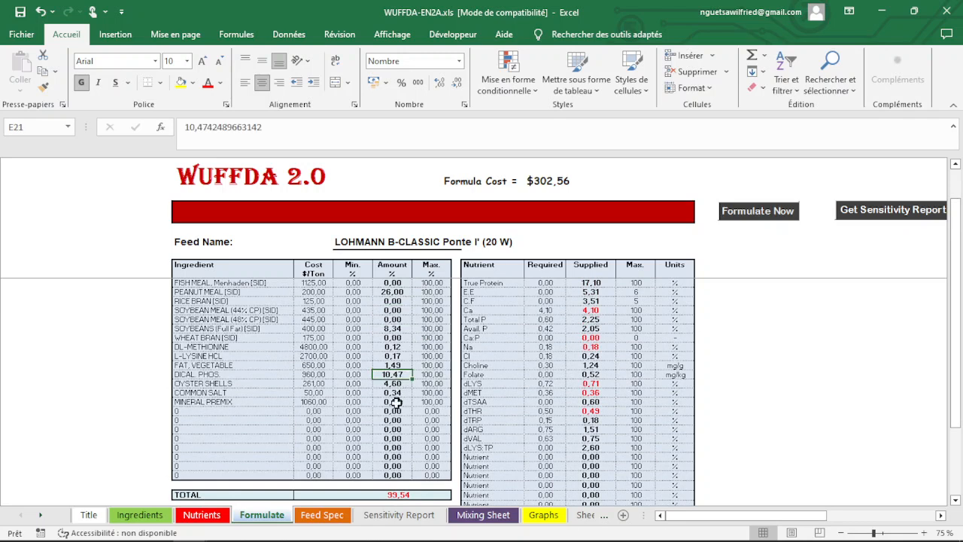
{"action": "type", "text": "1"}
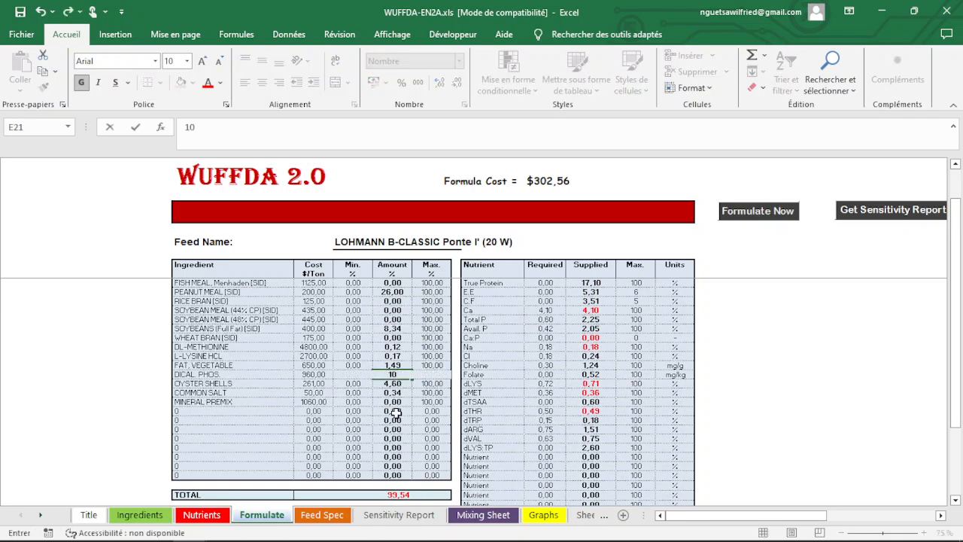
{"action": "type", "text": "0"}
{"action": "key", "text": "Return"}
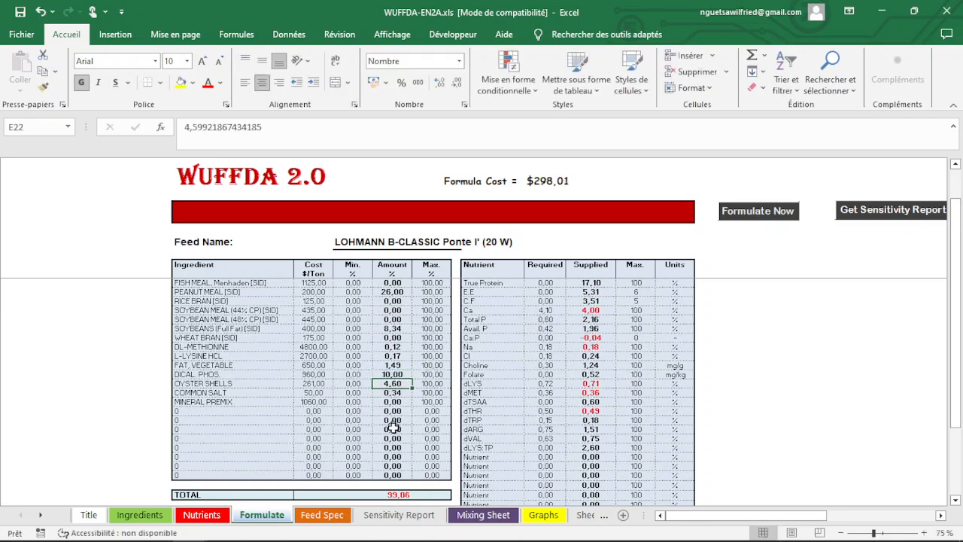
{"action": "type", "text": "4"}
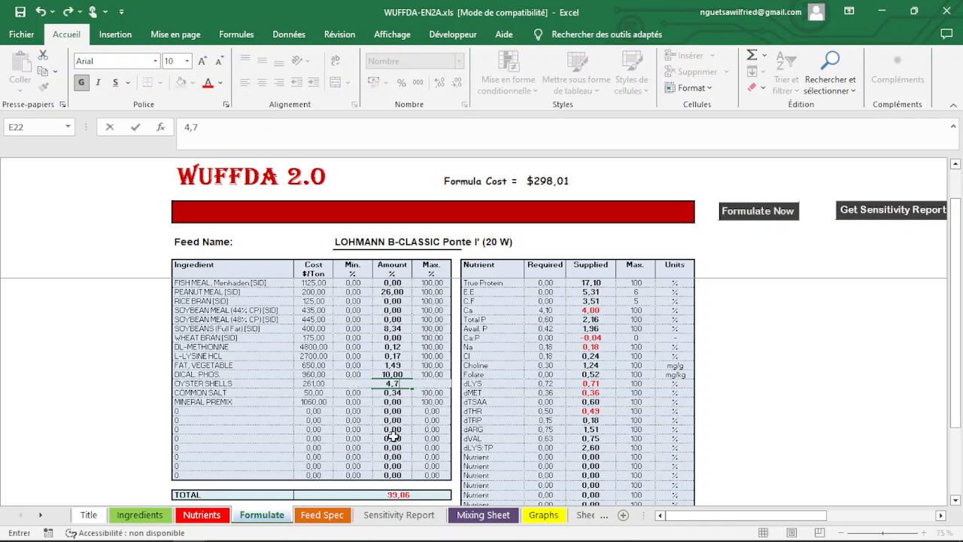
{"action": "type", "text": ",7"}
{"action": "left_click", "coordinate": [405, 429]}
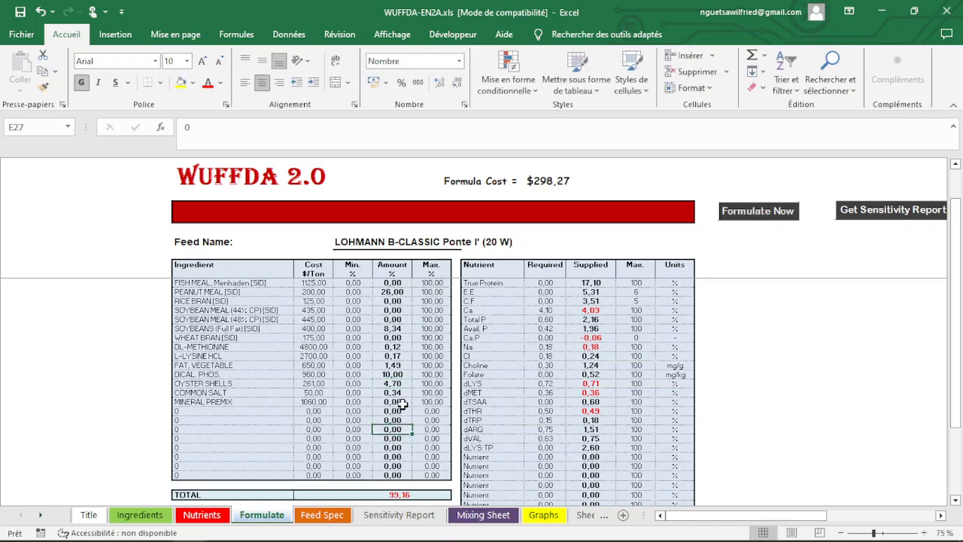
Try a common salt amount of 0,3% and check the formula's total.
{"action": "left_click", "coordinate": [395, 393]}
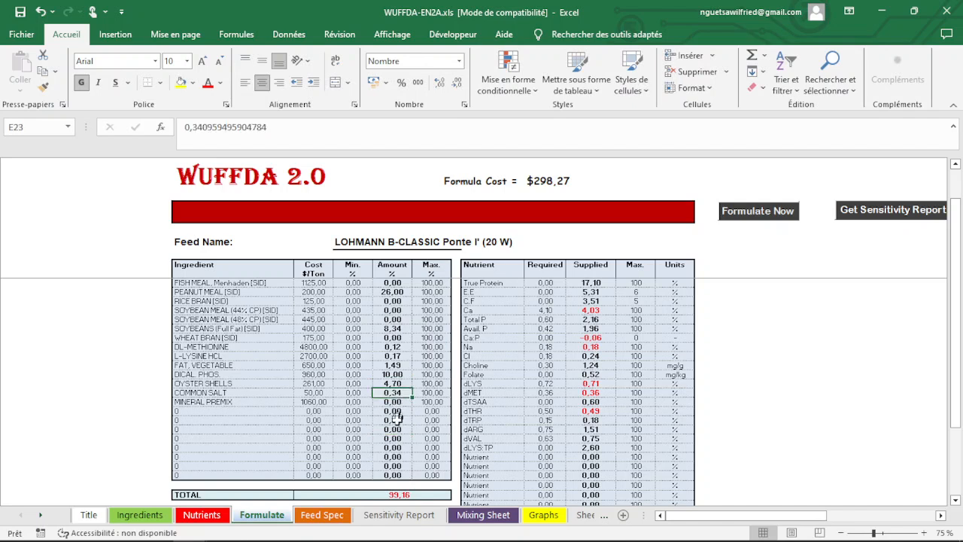
{"action": "type", "text": "0,"}
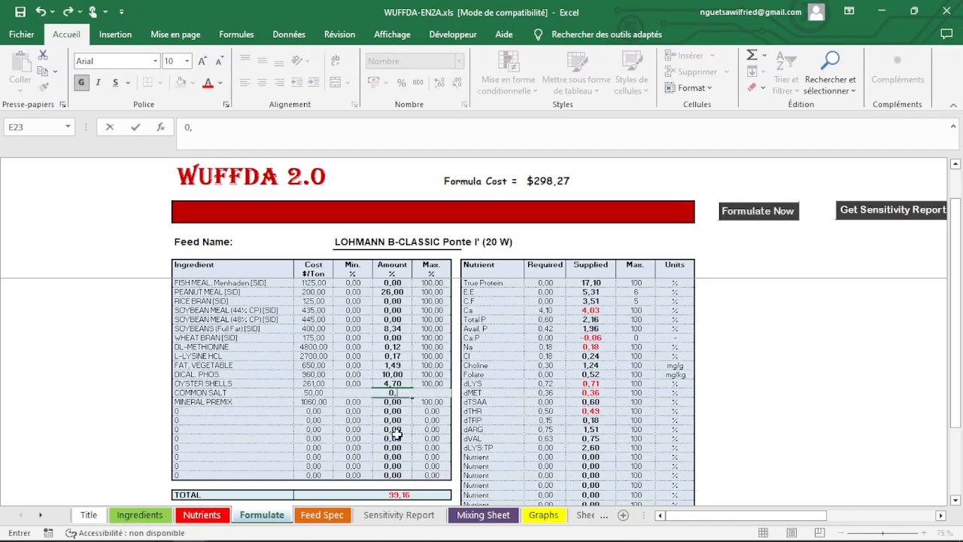
{"action": "type", "text": "3"}
{"action": "left_click", "coordinate": [391, 337]}
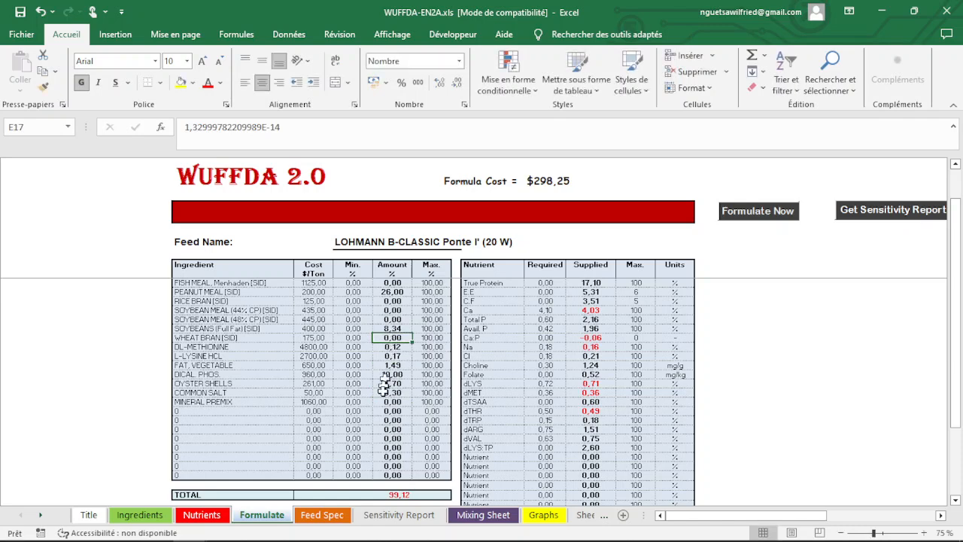
{"action": "scroll", "coordinate": [392, 410], "scroll_direction": "up", "scroll_amount": 1}
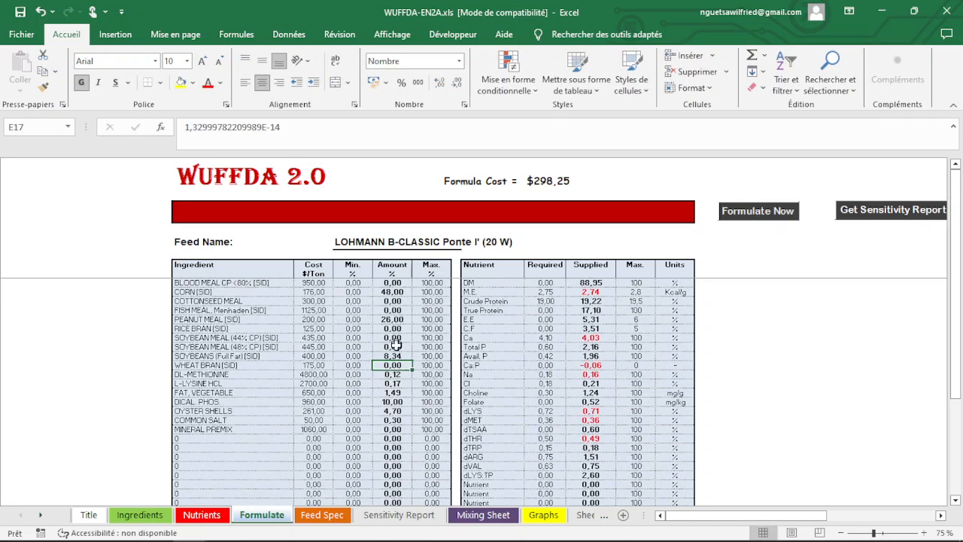
{"action": "scroll", "coordinate": [395, 343], "scroll_direction": "down", "scroll_amount": 3}
{"action": "scroll", "coordinate": [392, 380], "scroll_direction": "up", "scroll_amount": 3}
Set the vegetable fat amount to 1,5%.
{"action": "left_click", "coordinate": [393, 292]}
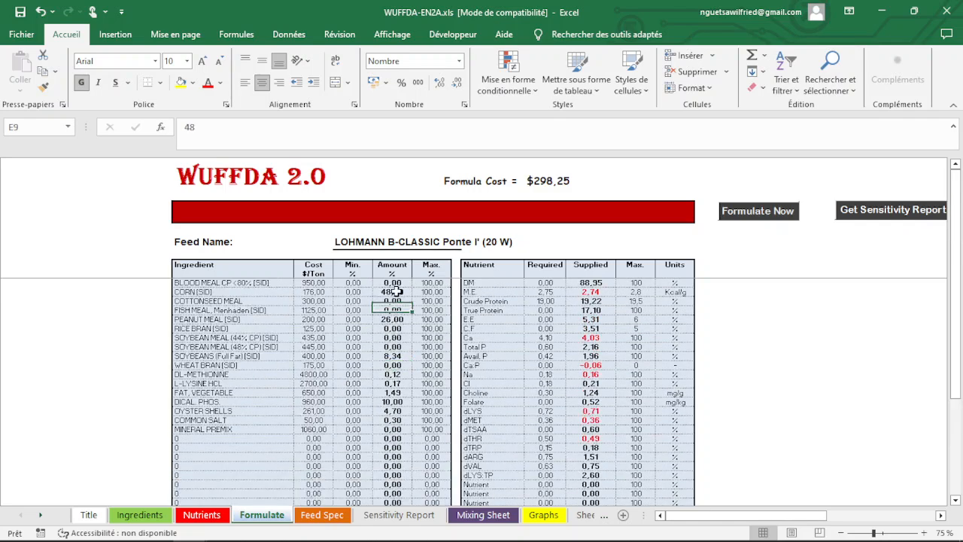
{"action": "left_click", "coordinate": [395, 390]}
{"action": "type", "text": "1"}
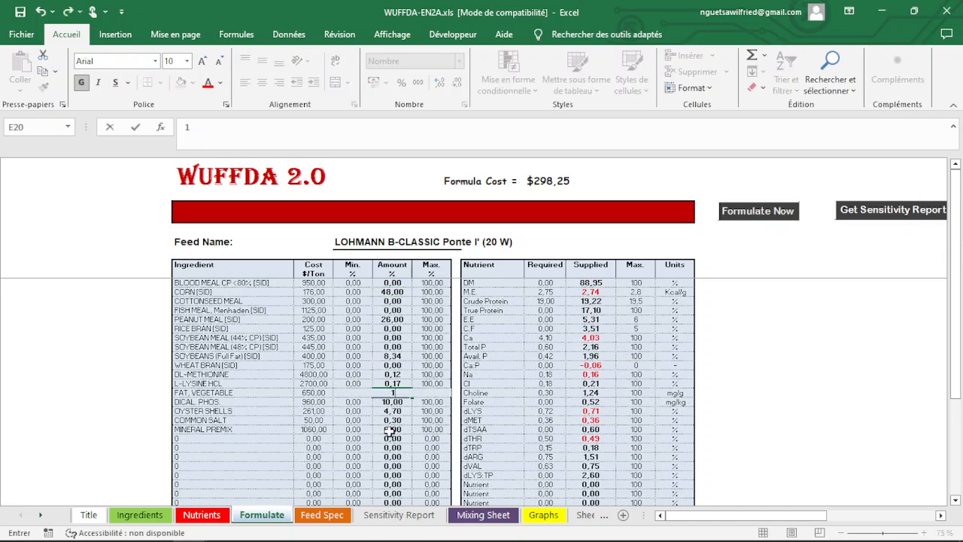
{"action": "type", "text": ",5"}
{"action": "double_click", "coordinate": [392, 374]}
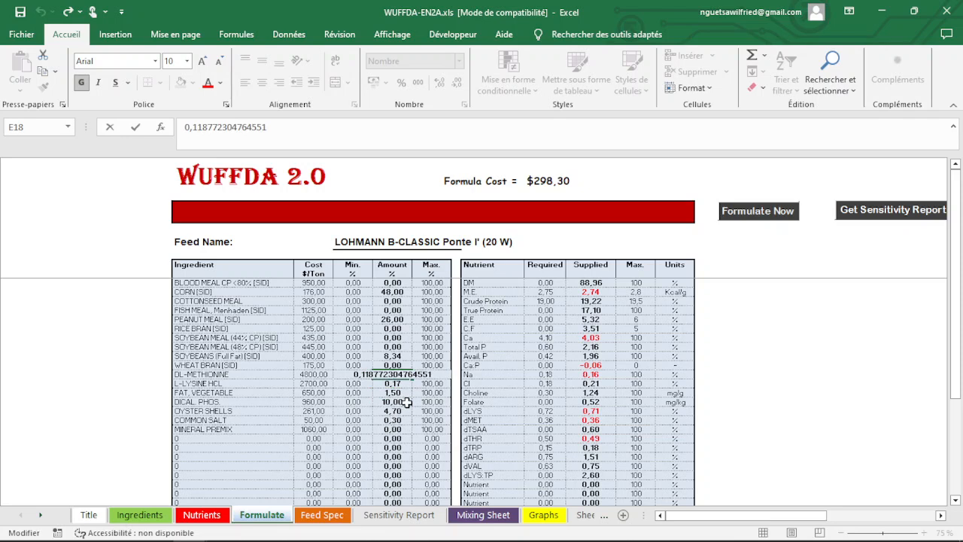
Try a corn amount of 49% and check its effect on the supplied nutrients.
{"action": "left_click", "coordinate": [384, 293]}
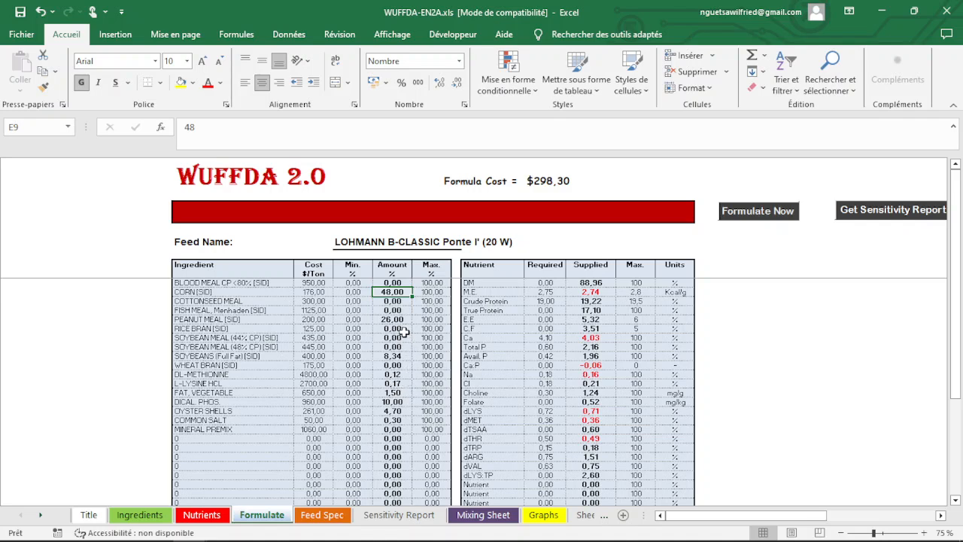
{"action": "type", "text": "49"}
{"action": "left_click", "coordinate": [405, 356]}
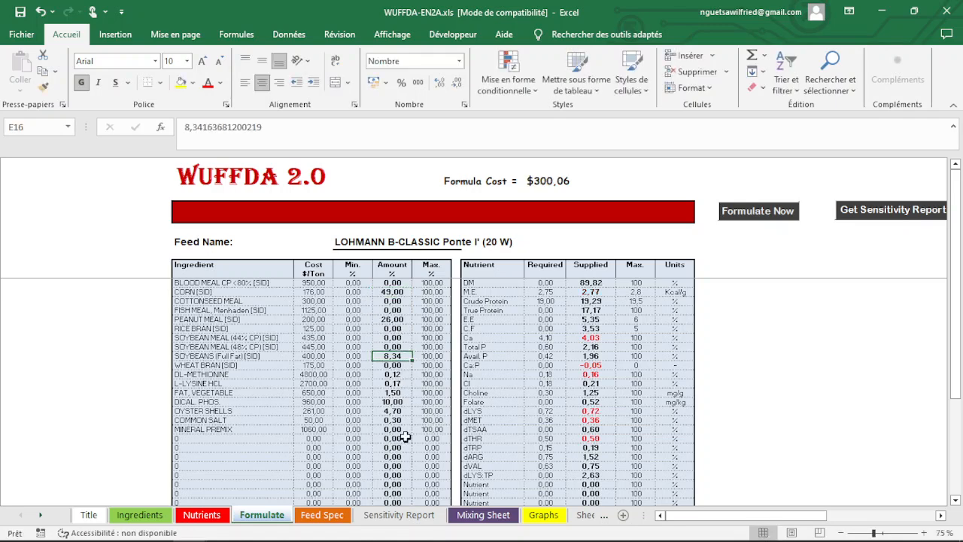
Set the corn amount to 48,5% and check the supplied nutrients and the formula's total.
{"action": "left_click", "coordinate": [397, 294]}
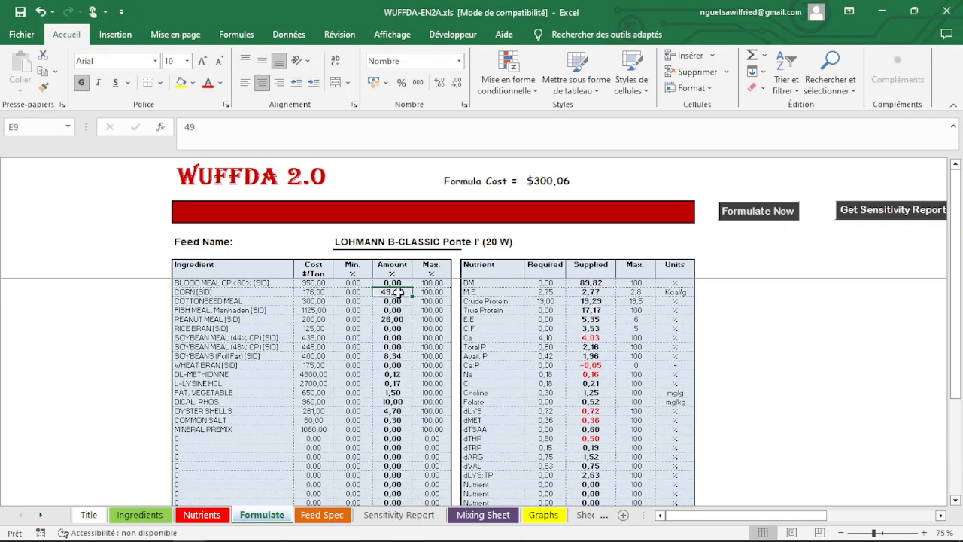
{"action": "type", "text": "48,5"}
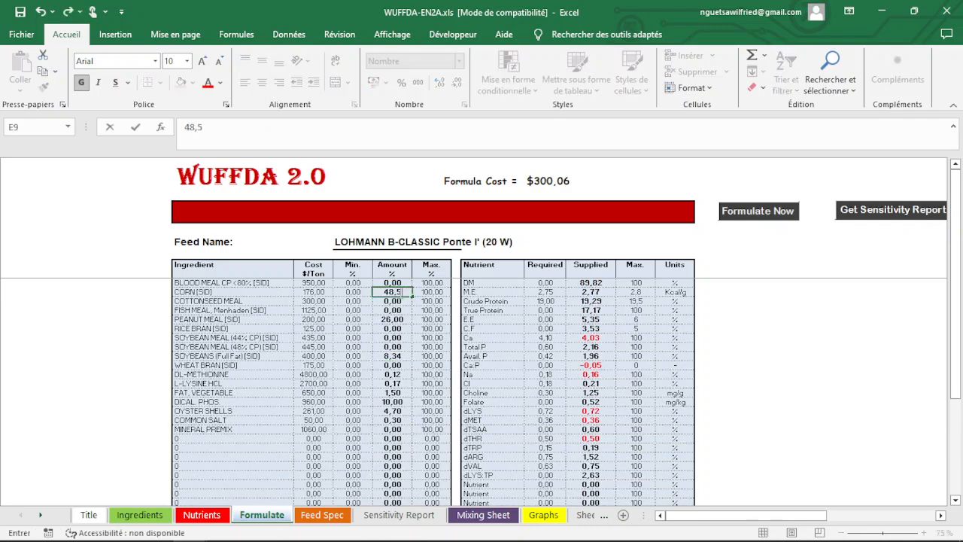
{"action": "left_click", "coordinate": [380, 329]}
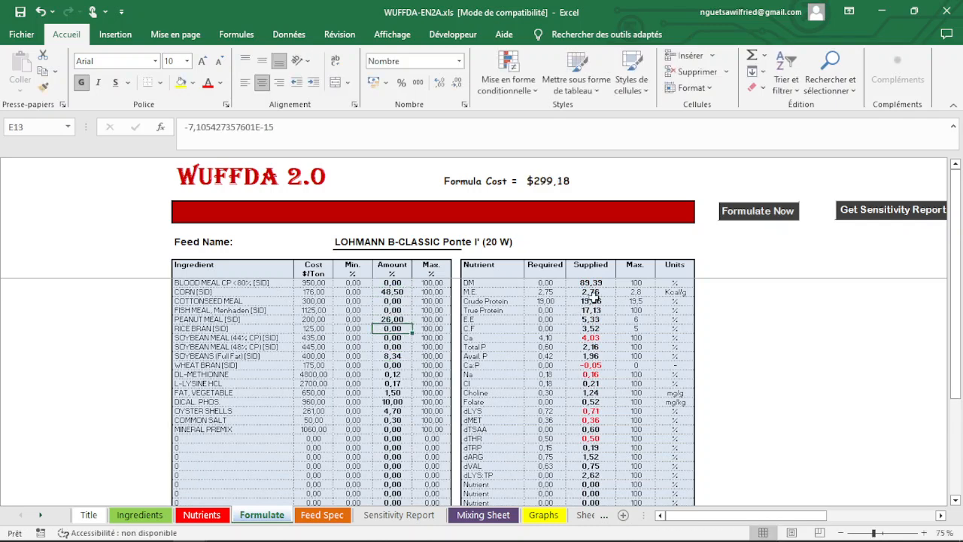
{"action": "scroll", "coordinate": [410, 358], "scroll_direction": "down", "scroll_amount": 3}
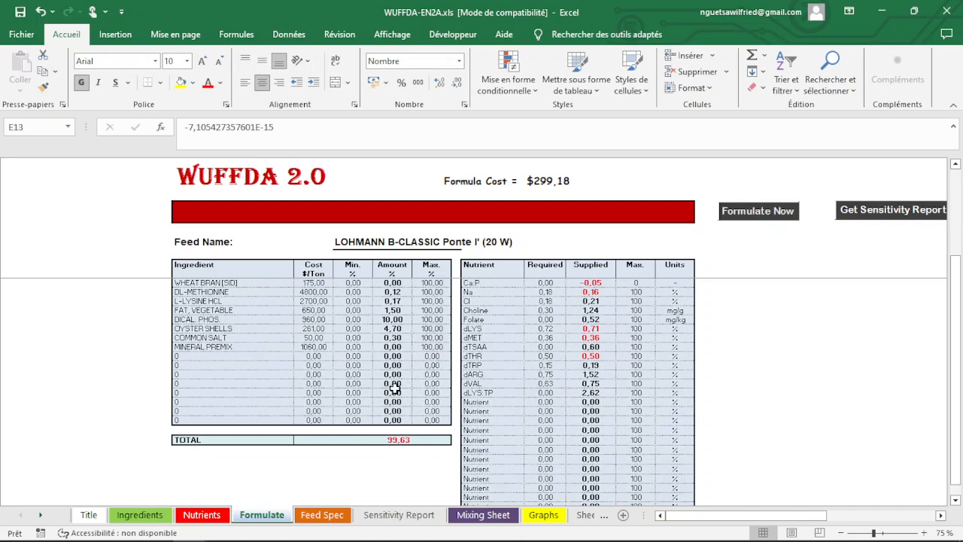
{"action": "scroll", "coordinate": [393, 388], "scroll_direction": "up", "scroll_amount": 2}
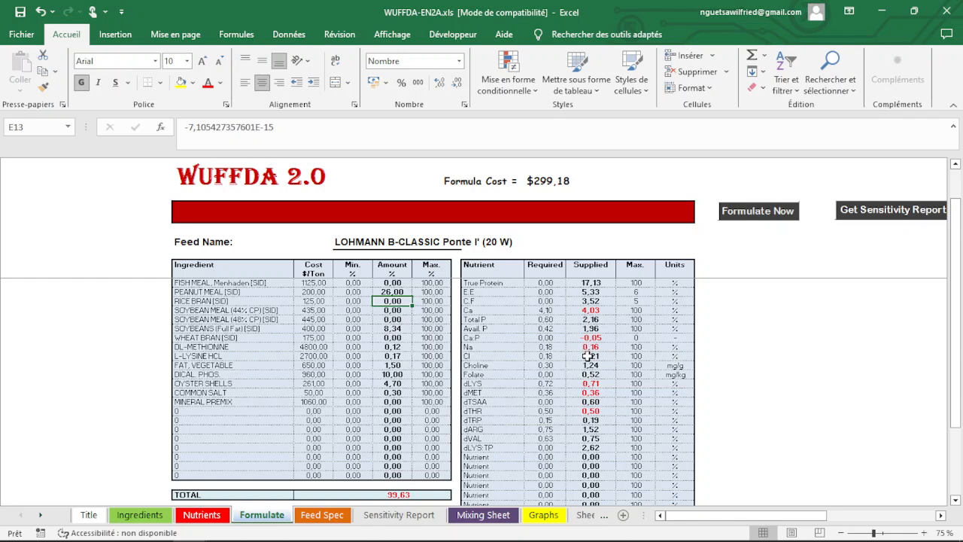
Set the common salt amount to 0,35% and the L-lysine HCl amount to 0,18%.
{"action": "left_click", "coordinate": [399, 392]}
{"action": "type", "text": "0,35"}
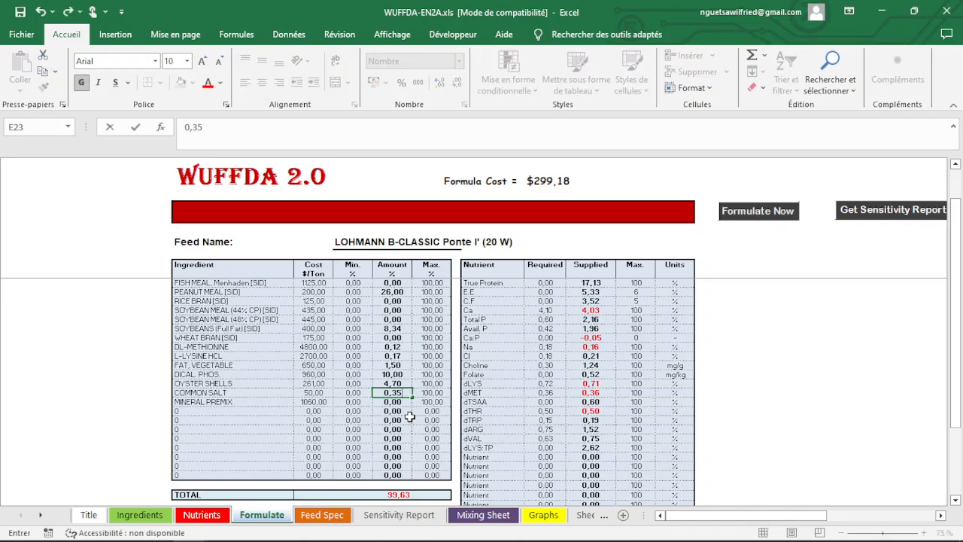
{"action": "left_click", "coordinate": [405, 417]}
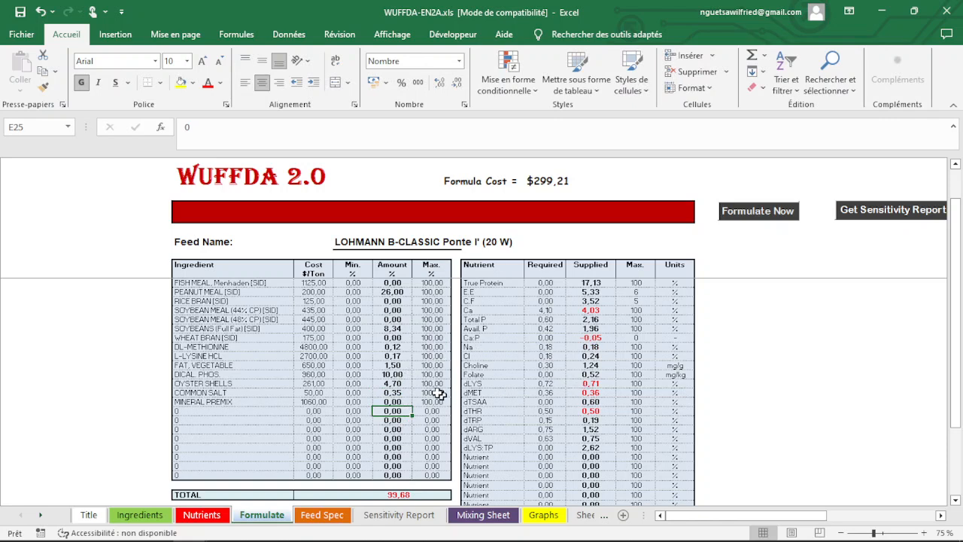
{"action": "left_click", "coordinate": [395, 357]}
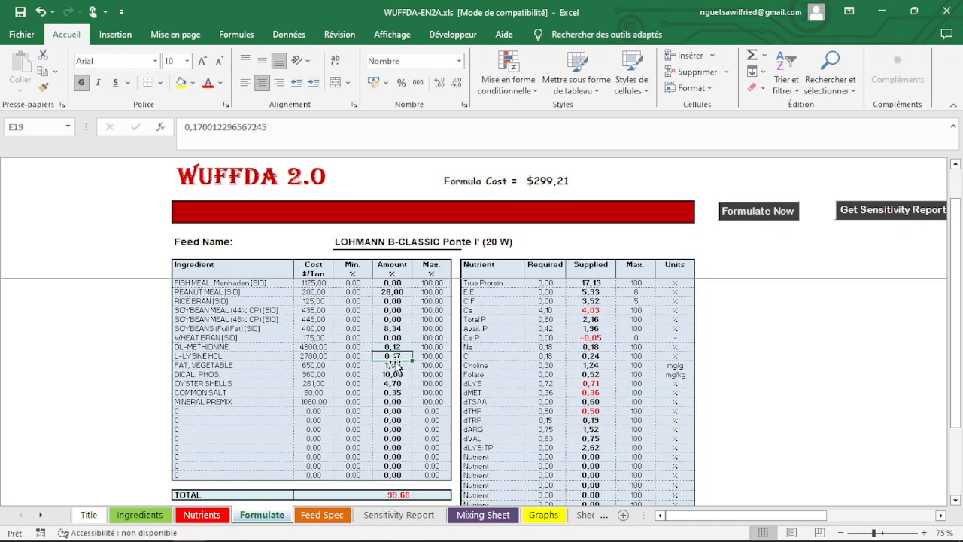
{"action": "type", "text": "0,"}
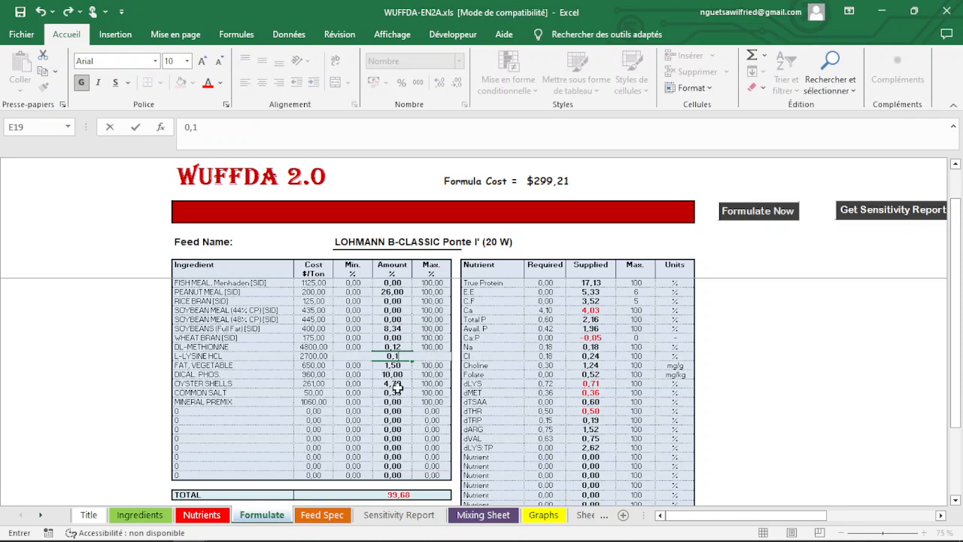
{"action": "type", "text": "18"}
{"action": "key", "text": "Return"}
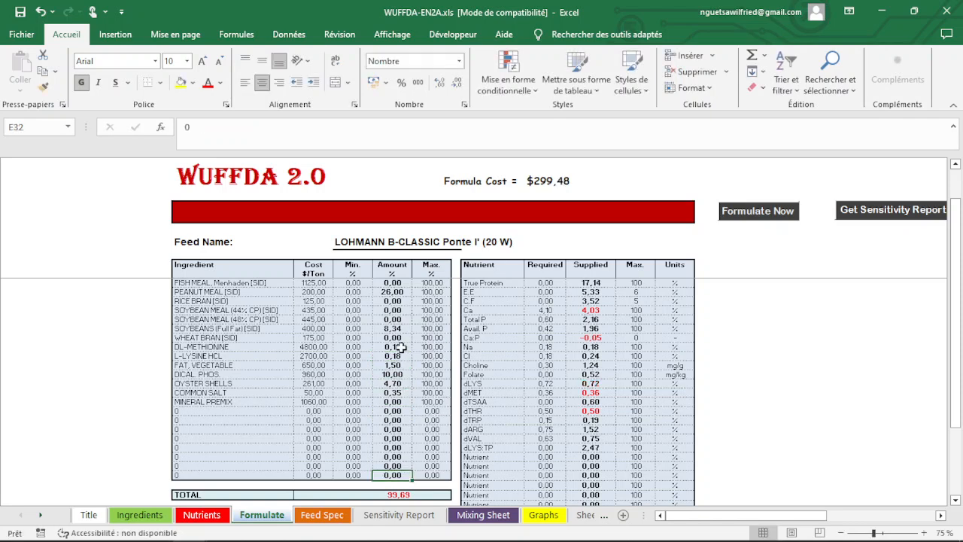
Set the DL-methionine amount to 0,13%.
{"action": "left_click", "coordinate": [401, 347]}
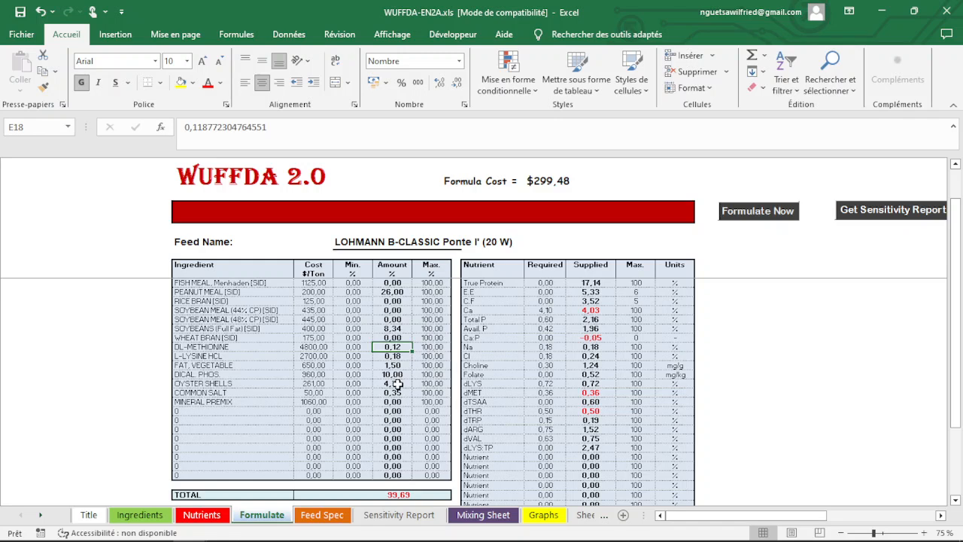
{"action": "type", "text": "0?"}
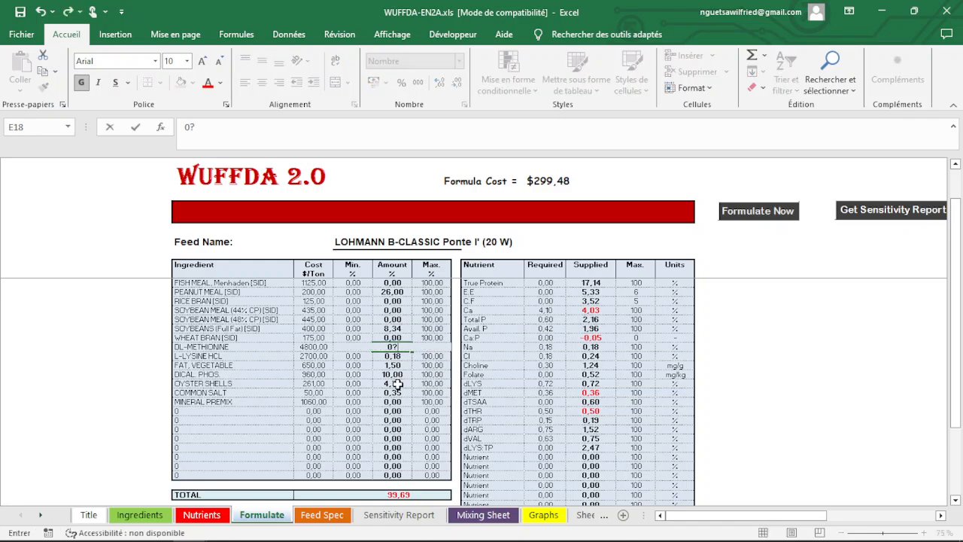
{"action": "key", "text": "BackSpace"}
{"action": "key", "text": "BackSpace"}
{"action": "left_click", "coordinate": [397, 384]}
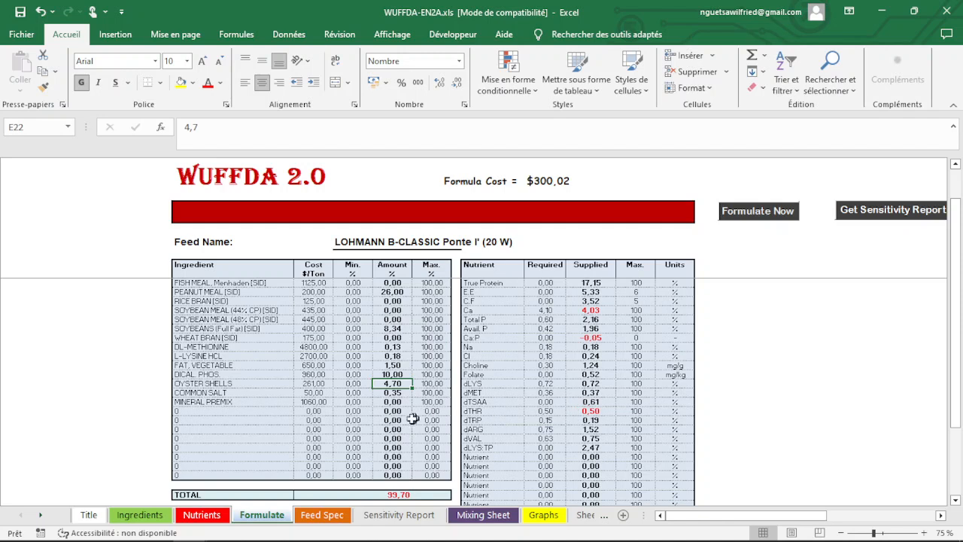
Try a full-fat soybeans amount of 5,5%.
{"action": "left_click", "coordinate": [396, 329]}
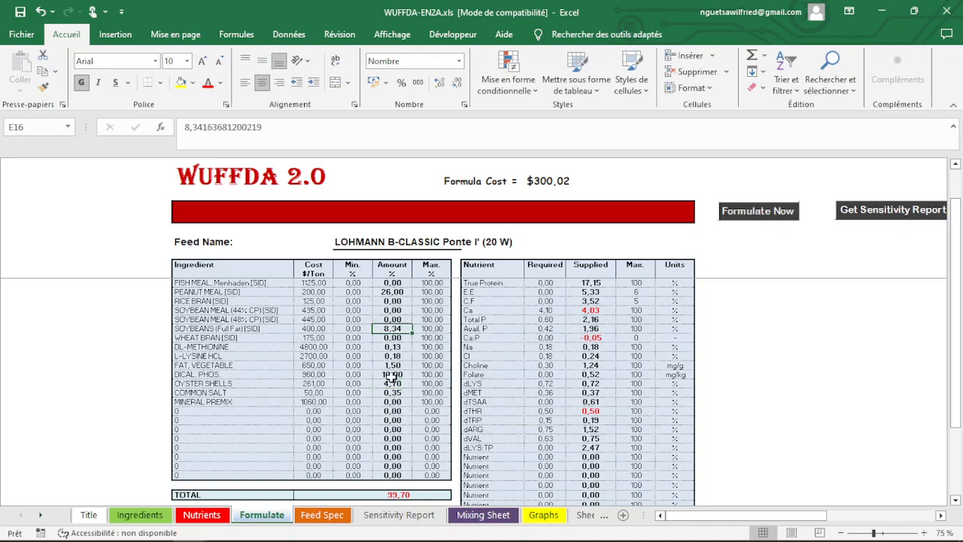
{"action": "type", "text": "5"}
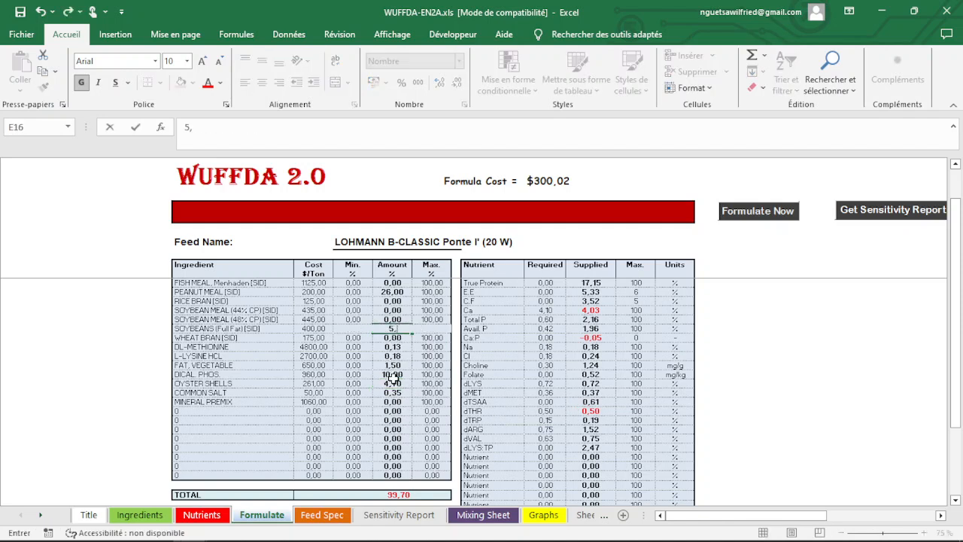
{"action": "type", "text": ",5"}
{"action": "left_click", "coordinate": [393, 383]}
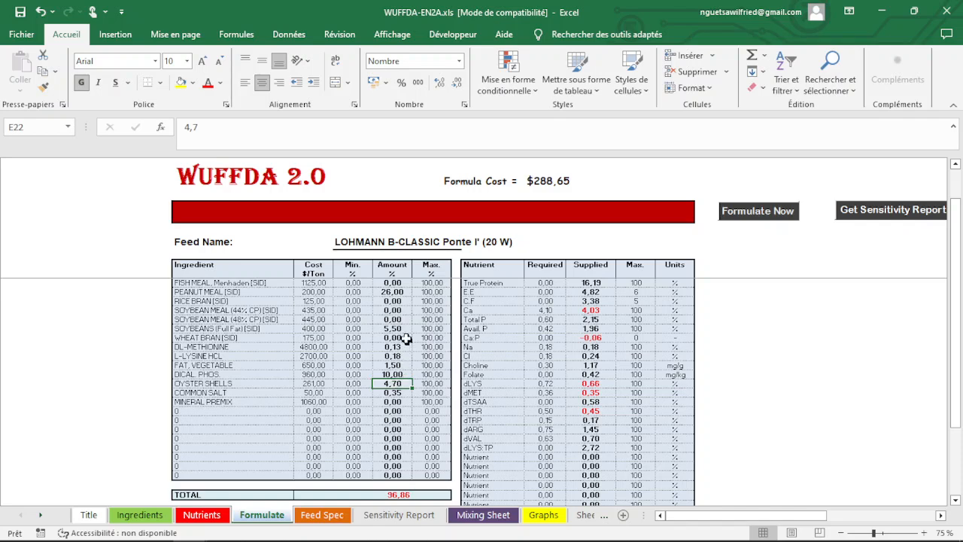
Set the full-fat soybeans amount to 8,5% and check the supplied nutrients.
{"action": "left_click", "coordinate": [398, 329]}
{"action": "type", "text": "8"}
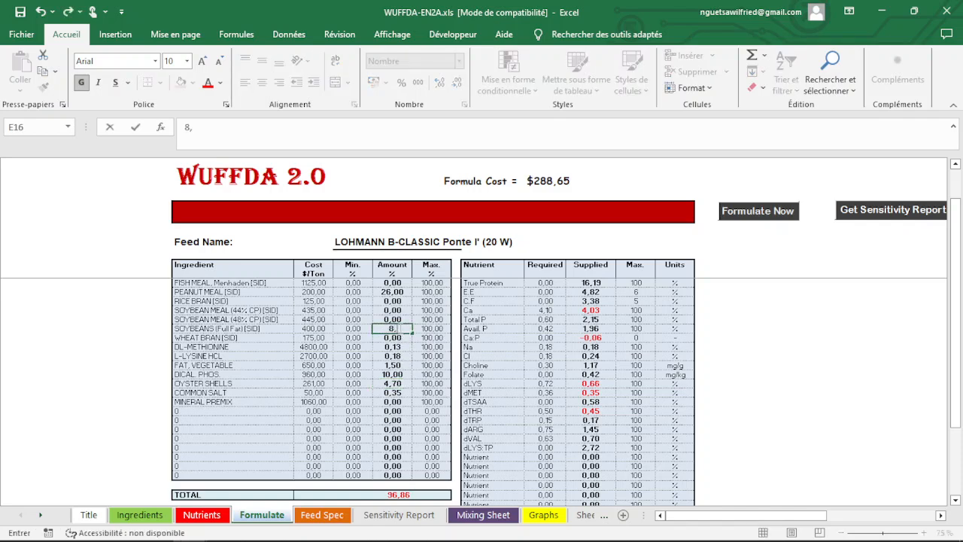
{"action": "left_click", "coordinate": [392, 356]}
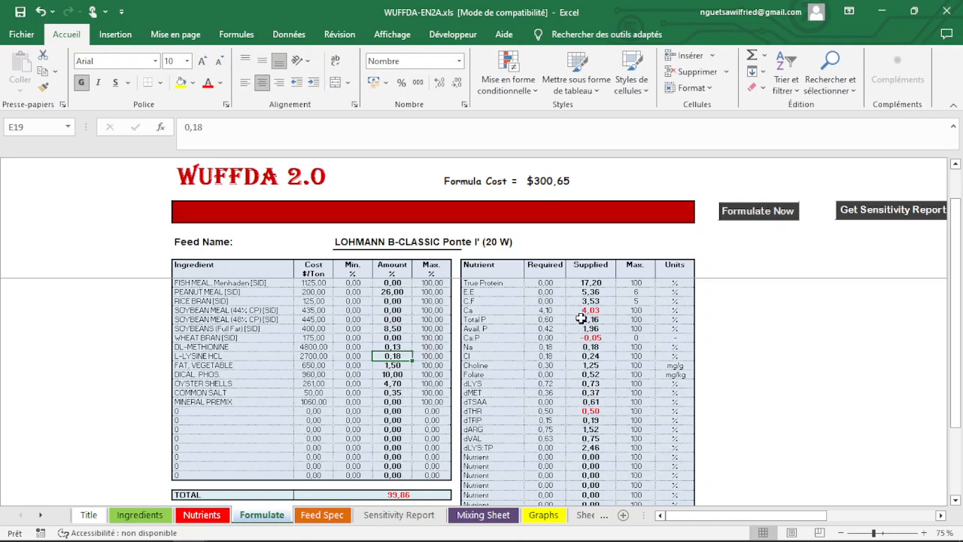
Set the oyster shells amount to 5% and check the supplied calcium and the formula's total.
{"action": "left_click", "coordinate": [397, 375]}
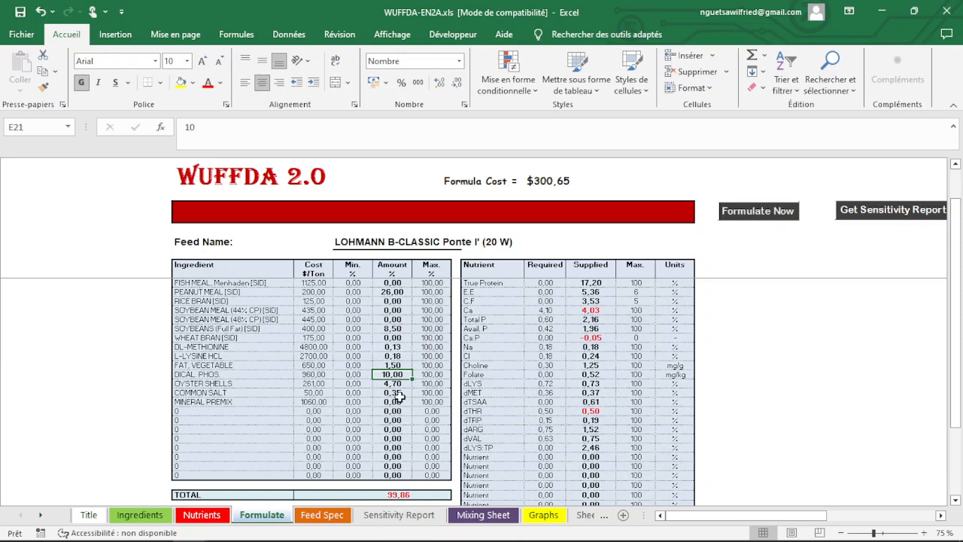
{"action": "left_click", "coordinate": [397, 384]}
{"action": "type", "text": "5"}
{"action": "left_click", "coordinate": [391, 439]}
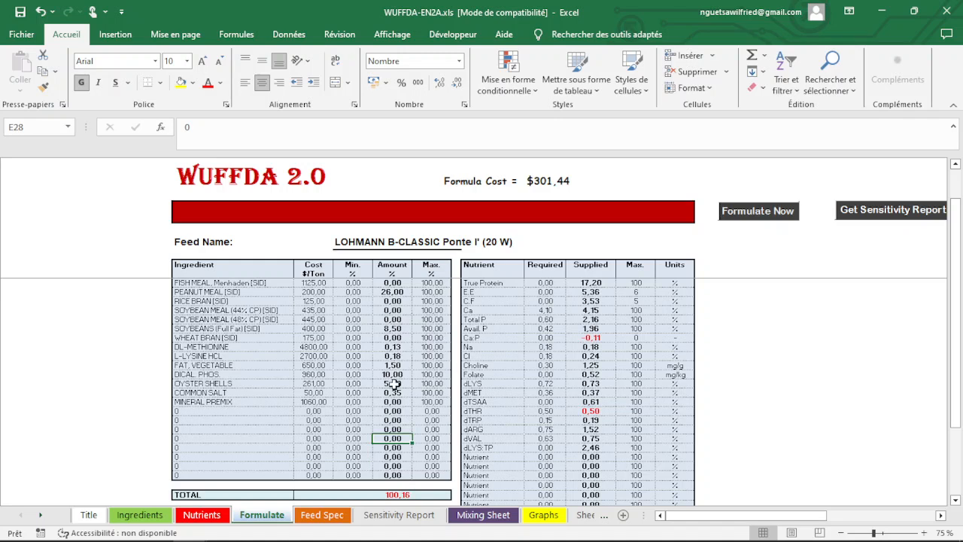
{"action": "left_click", "coordinate": [397, 384]}
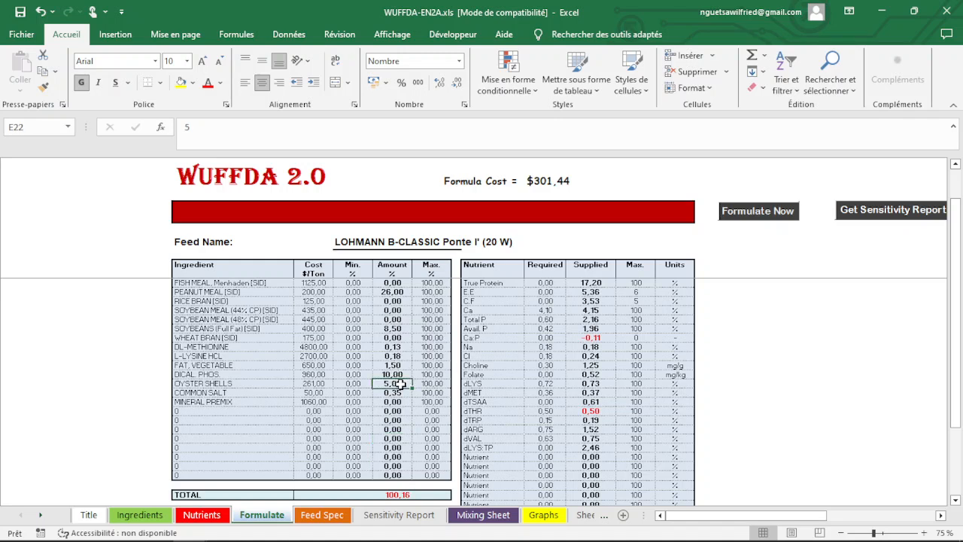
Try oyster shells amounts of 4,75% and 4,9%, checking the supplied calcium and the formula's total each time.
{"action": "type", "text": "4,7"}
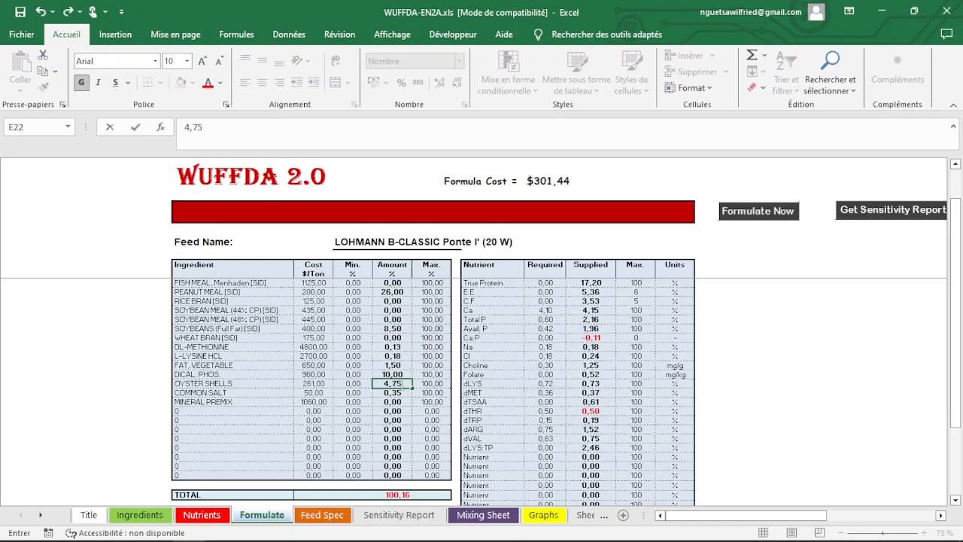
{"action": "type", "text": "5"}
{"action": "left_click", "coordinate": [403, 421]}
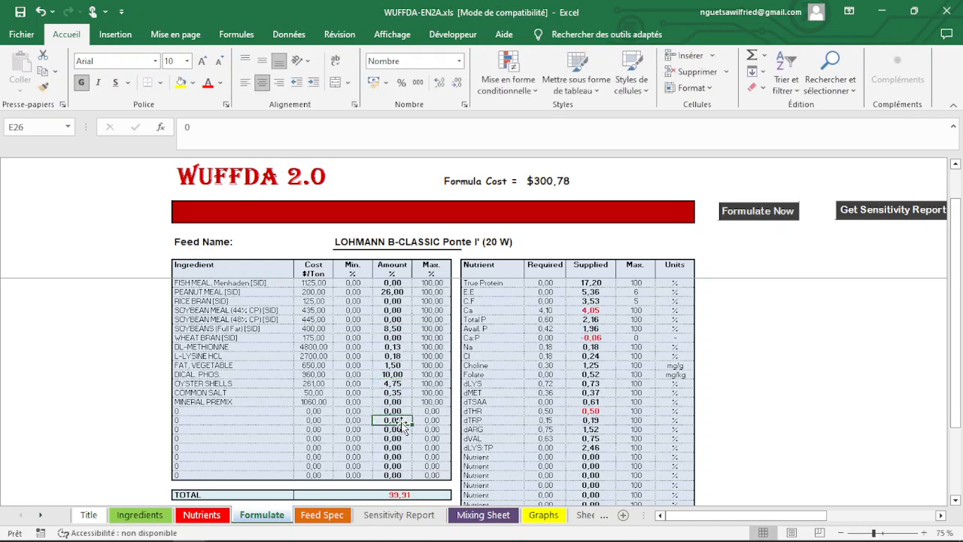
{"action": "double_click", "coordinate": [399, 384]}
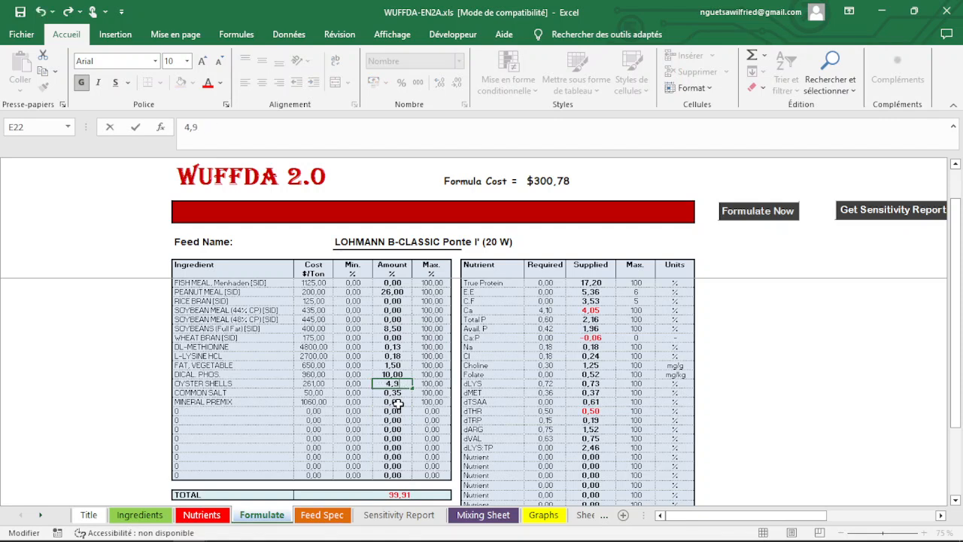
{"action": "left_click", "coordinate": [410, 411]}
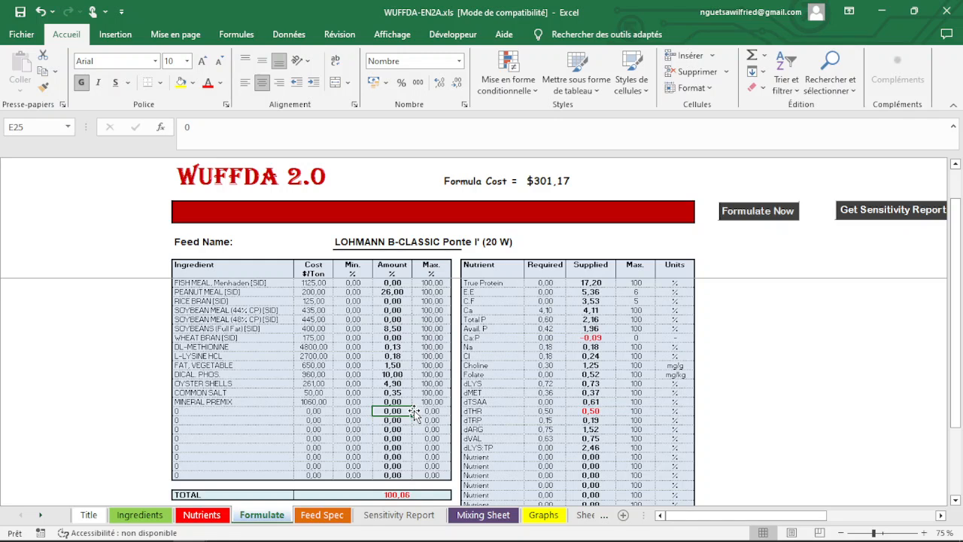
Try an oyster shells amount of 4,85%.
{"action": "left_click", "coordinate": [397, 385]}
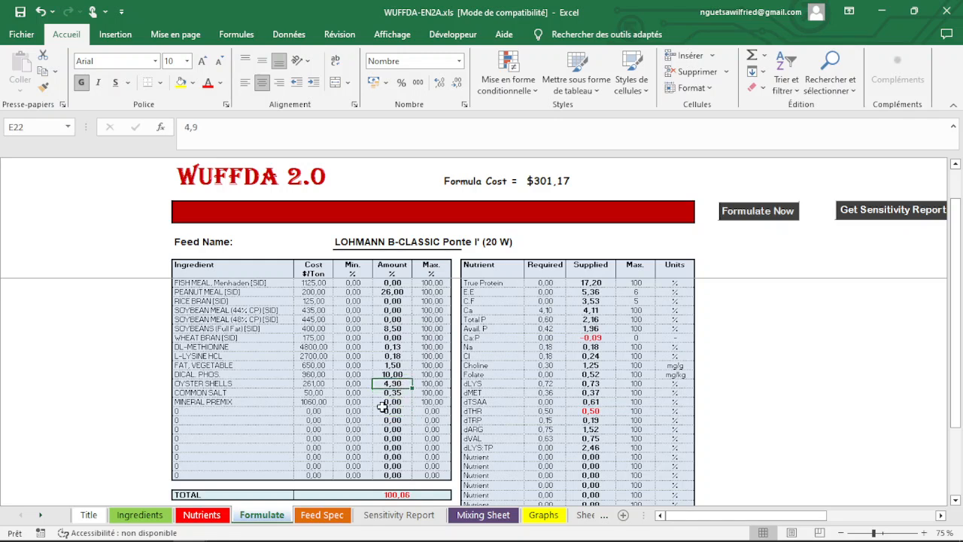
{"action": "type", "text": "4"}
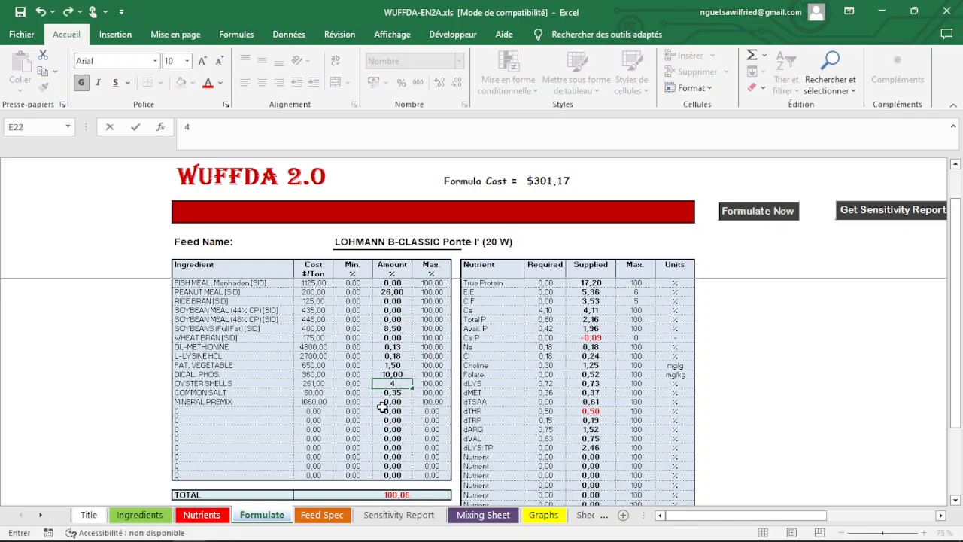
{"action": "type", "text": ",85"}
{"action": "left_click", "coordinate": [382, 408]}
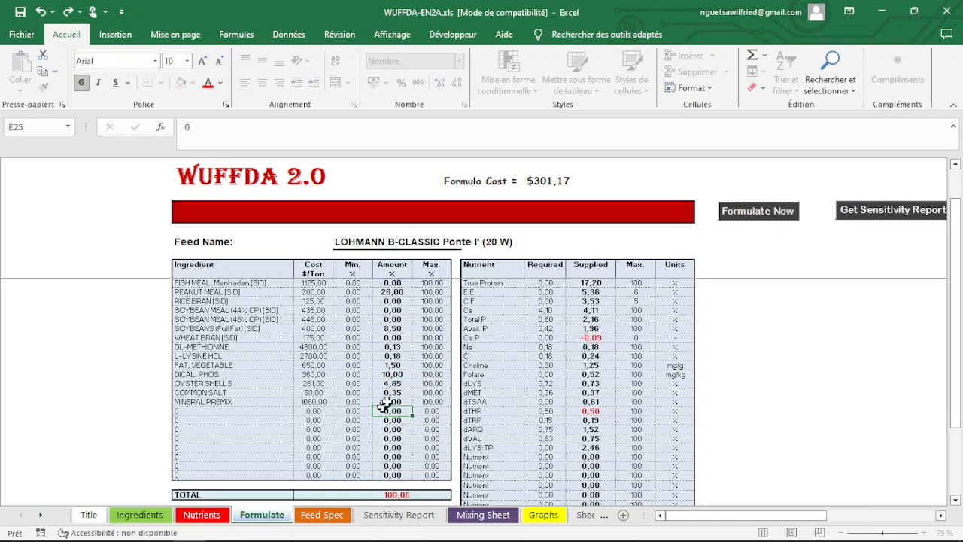
Set the oyster shells amount to 4,9%.
{"action": "left_click", "coordinate": [397, 384]}
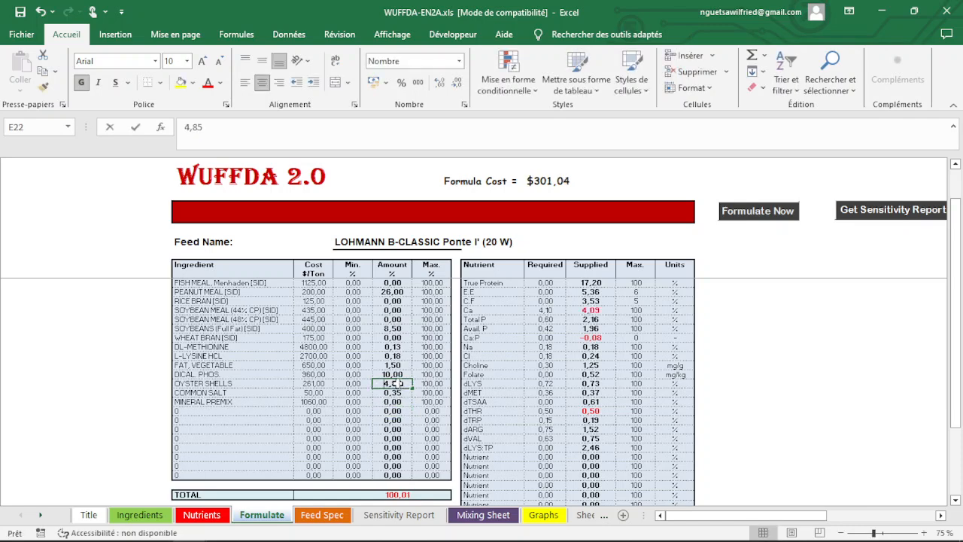
{"action": "type", "text": "4"}
{"action": "left_click", "coordinate": [391, 339]}
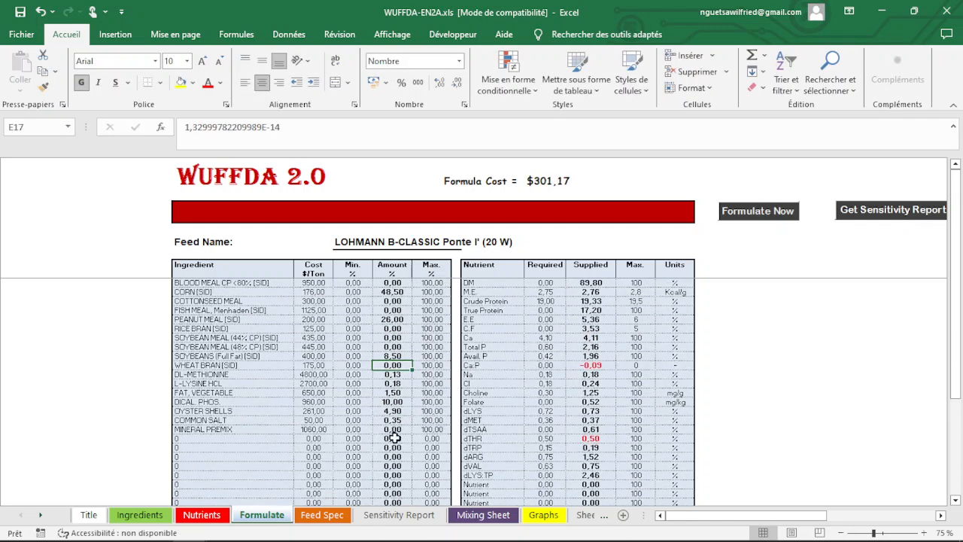
Update the mixing sheet with the adjusted formula's ingredient amounts.
{"action": "left_click", "coordinate": [484, 515]}
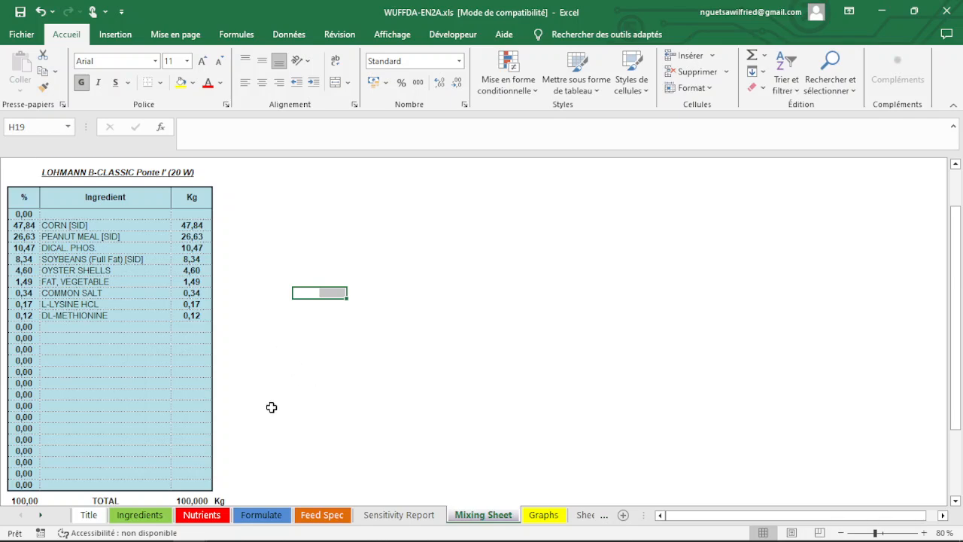
{"action": "scroll", "coordinate": [273, 402], "scroll_direction": "down", "scroll_amount": 1}
{"action": "left_click", "coordinate": [147, 492]}
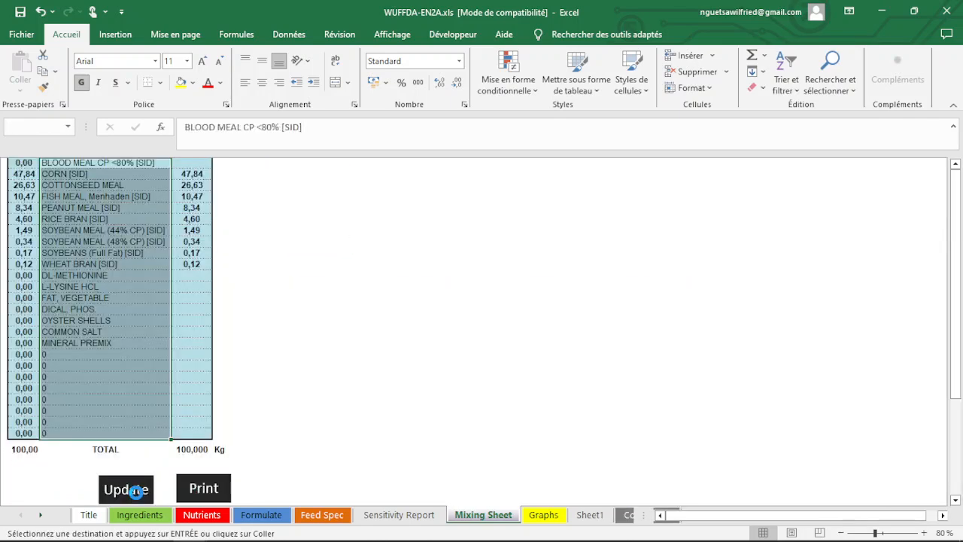
Clear the names of all ingredients with a 0,00% amount from the mixing sheet's ingredient column.
{"action": "left_click", "coordinate": [162, 216]}
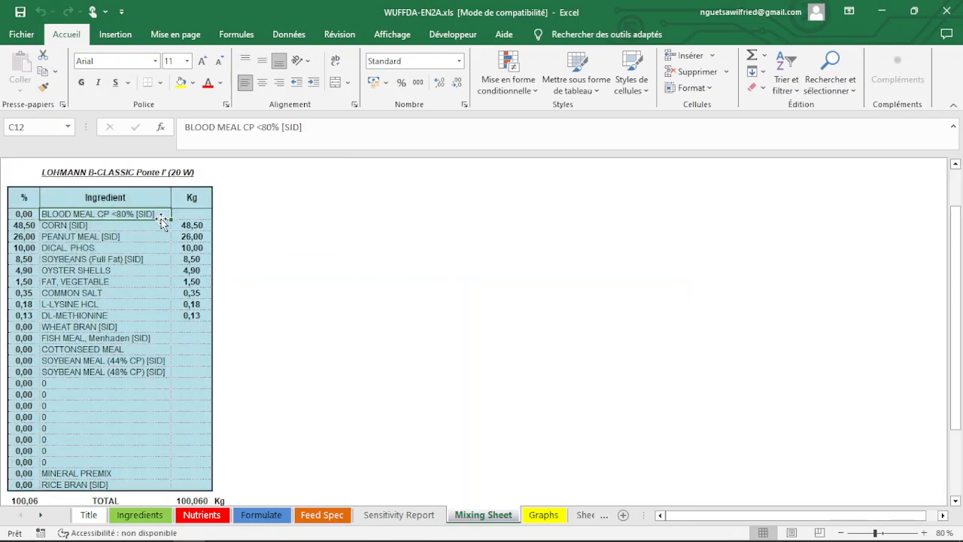
{"action": "key", "text": "Delete"}
{"action": "left_click_drag", "start_coordinate": [124, 327], "coordinate": [169, 485]}
{"action": "key", "text": "Delete"}
{"action": "left_click", "coordinate": [308, 326]}
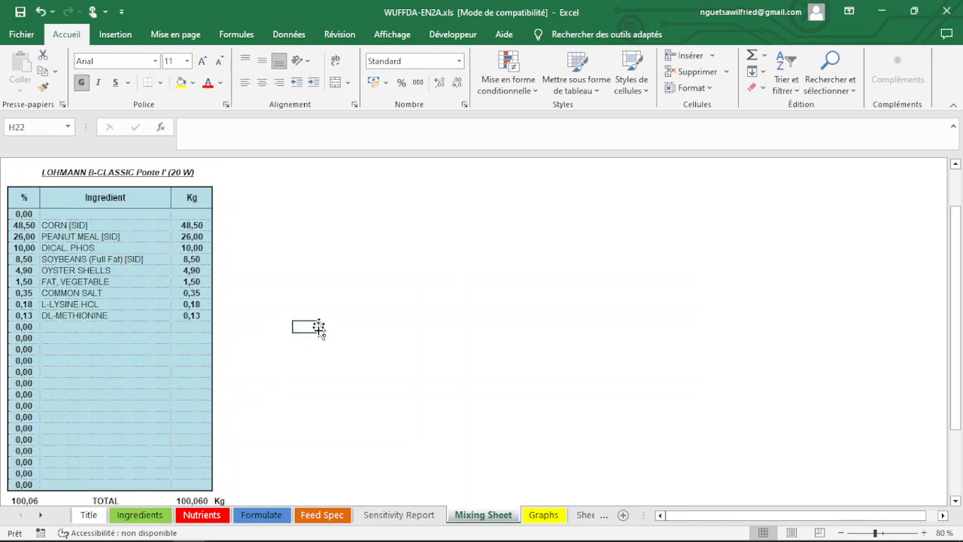
Print the mixing sheet to a PDF named "Aliment Poules pondeuse" in the Bureau (desktop) folder.
{"action": "scroll", "coordinate": [284, 374], "scroll_direction": "down", "scroll_amount": 1}
{"action": "scroll", "coordinate": [284, 374], "scroll_direction": "down", "scroll_amount": 1}
{"action": "left_click", "coordinate": [197, 489]}
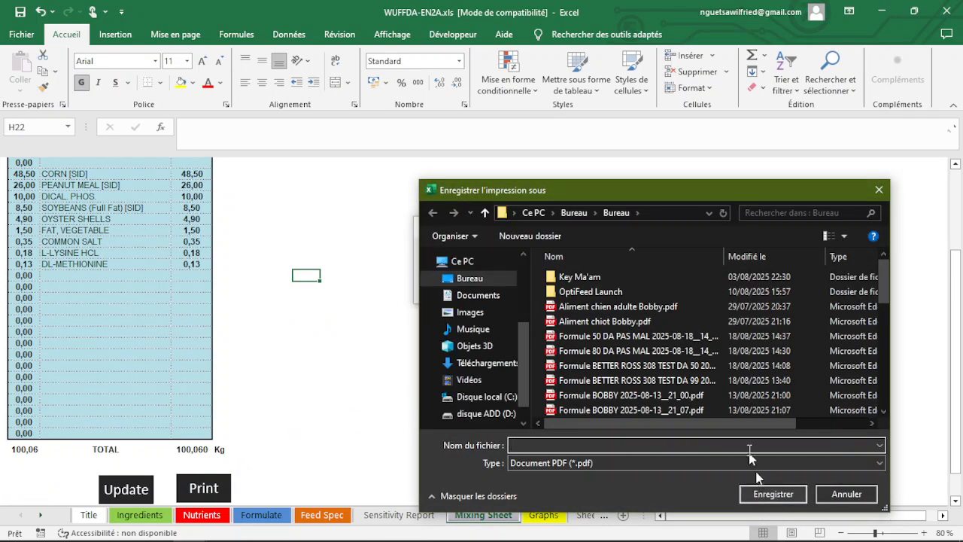
{"action": "left_click", "coordinate": [470, 280]}
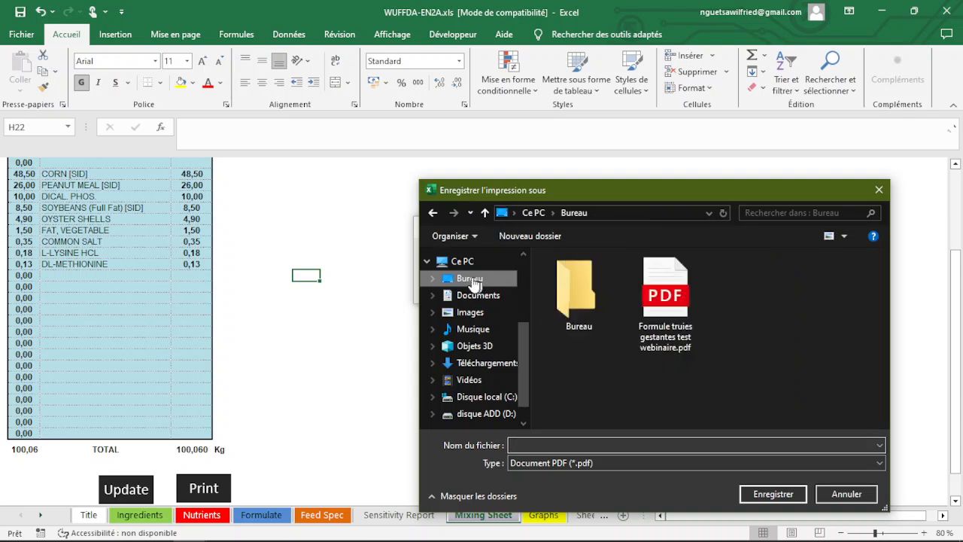
{"action": "left_click", "coordinate": [637, 444]}
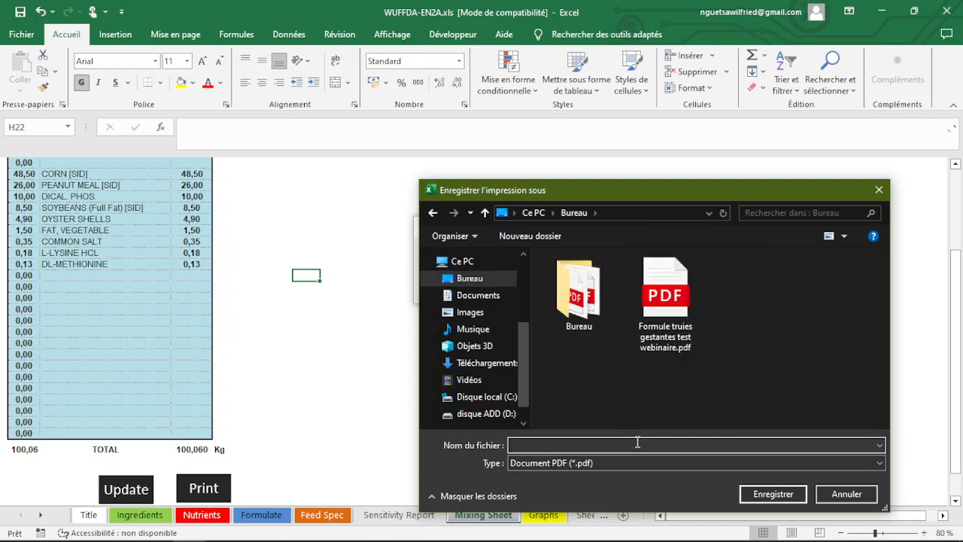
{"action": "type", "text": "P"}
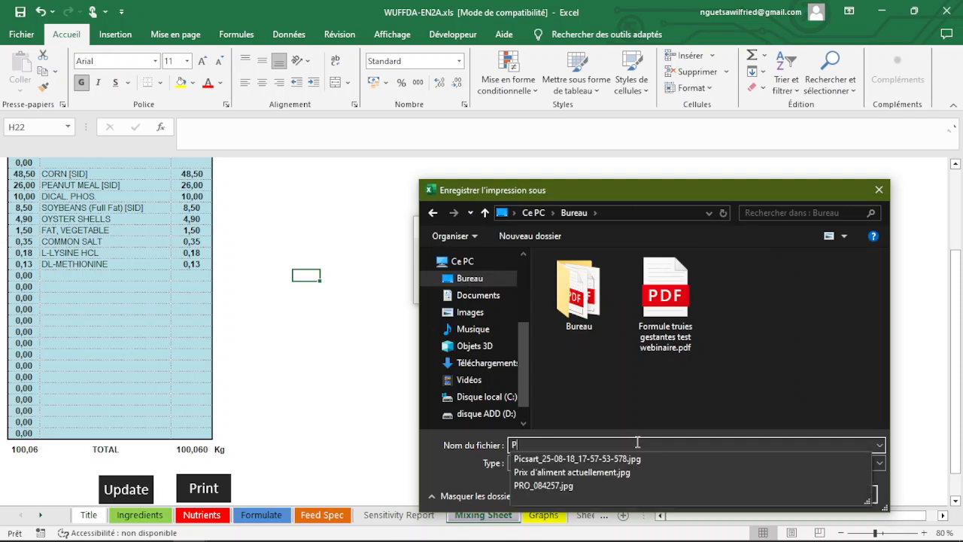
{"action": "key", "text": "BackSpace"}
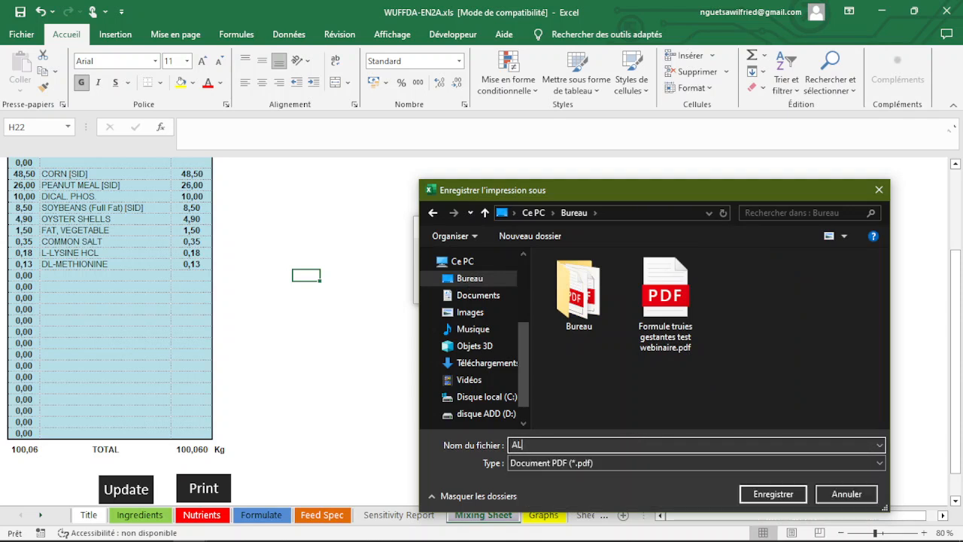
{"action": "type", "text": "Alimente"}
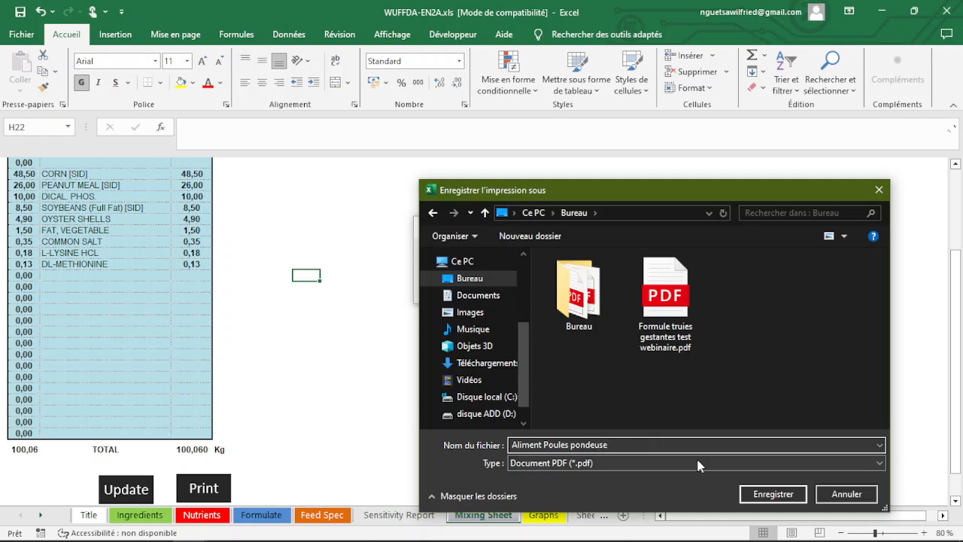
{"action": "left_click", "coordinate": [754, 493]}
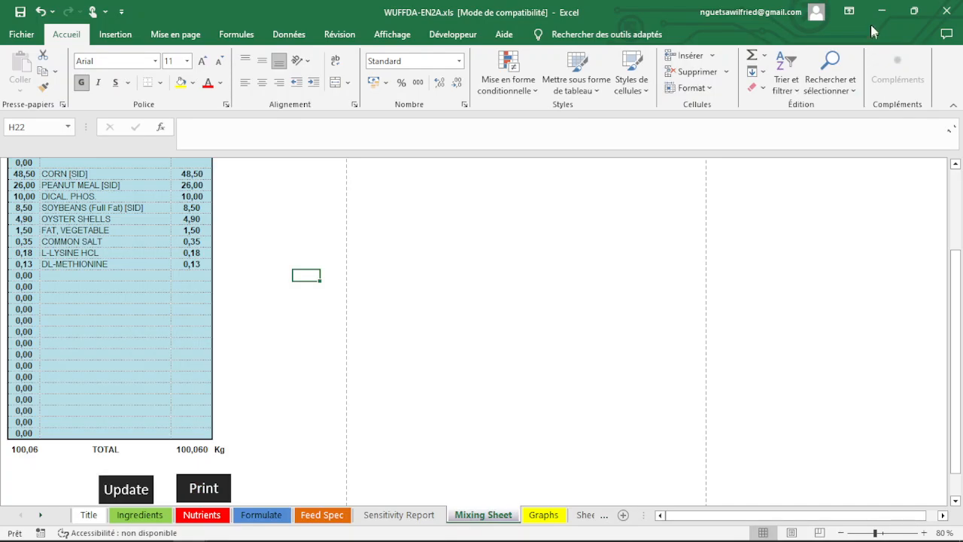
Open Aliment Poules pondeuse.pdf from the desktop and review the printed mixing table.
{"action": "left_click", "coordinate": [883, 12]}
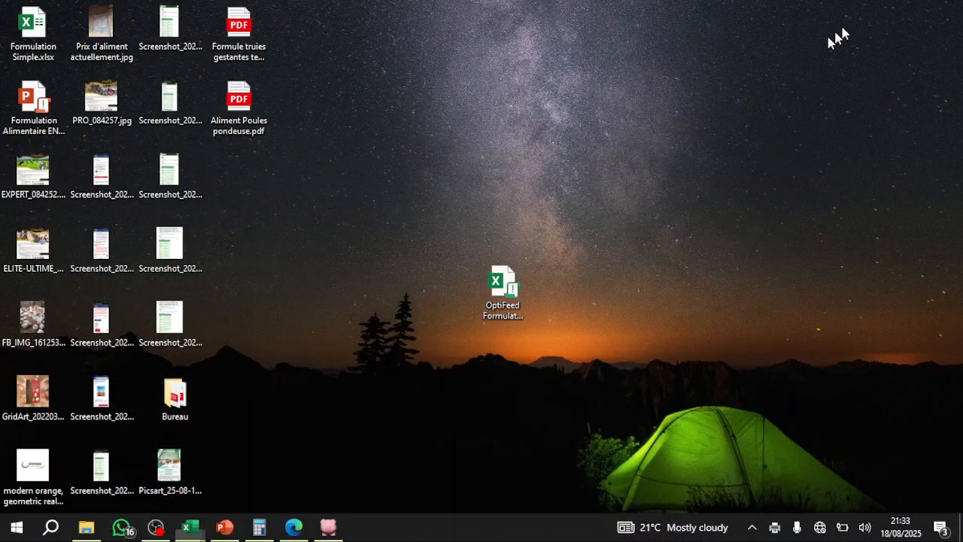
{"action": "double_click", "coordinate": [247, 126]}
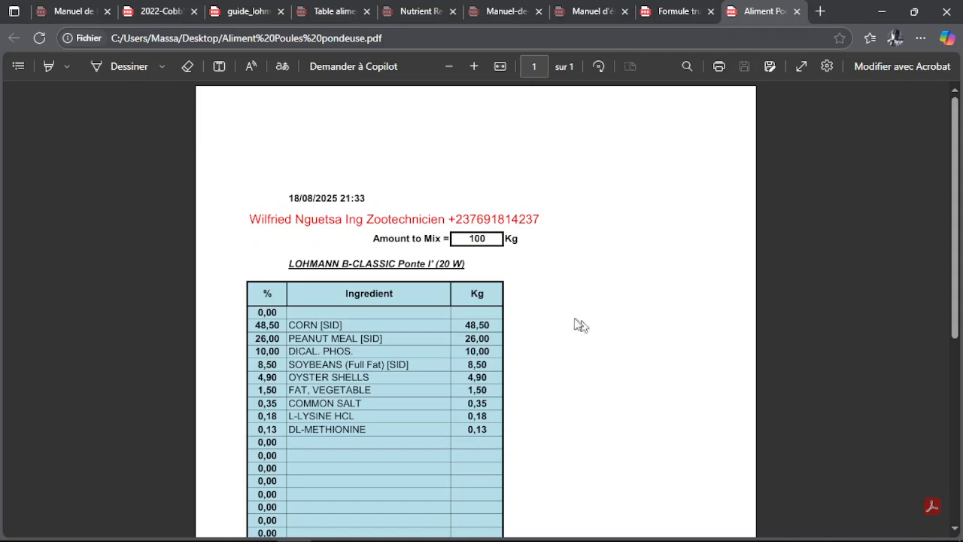
{"action": "scroll", "coordinate": [436, 336], "scroll_direction": "down", "scroll_amount": 1}
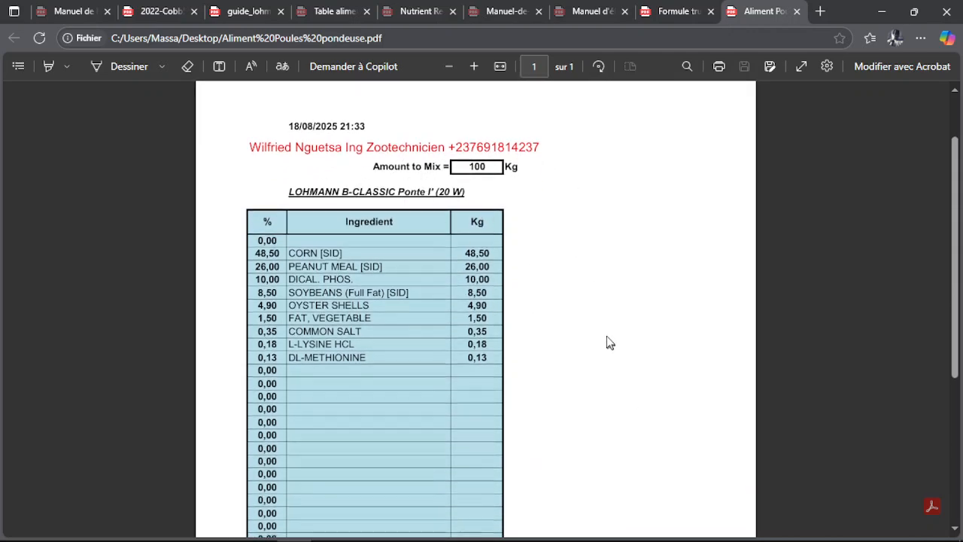
{"action": "scroll", "coordinate": [572, 324], "scroll_direction": "down", "scroll_amount": 3}
{"action": "scroll", "coordinate": [572, 323], "scroll_direction": "up", "scroll_amount": 3}
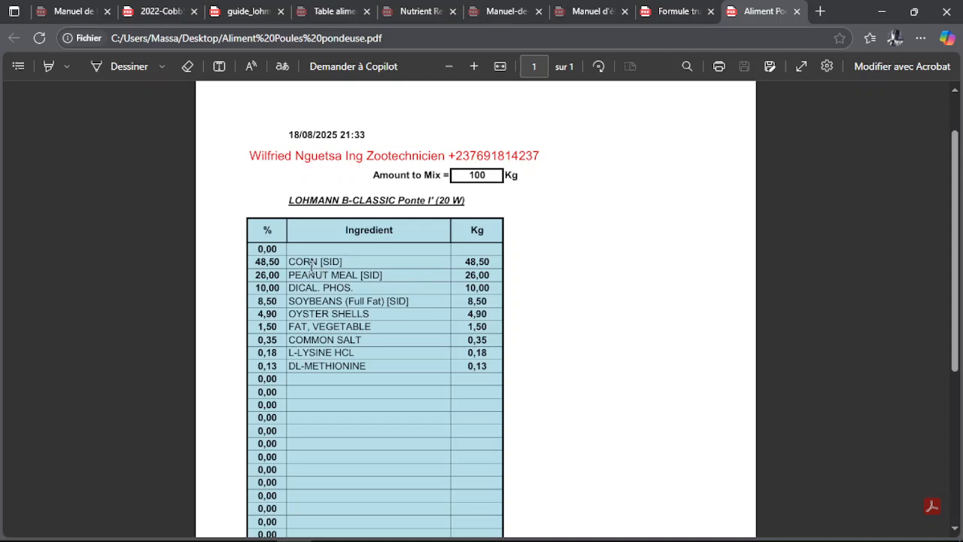
Examine the corn row's weight and the amount to mix in the printed formula.
{"action": "left_click_drag", "start_coordinate": [347, 261], "coordinate": [291, 262]}
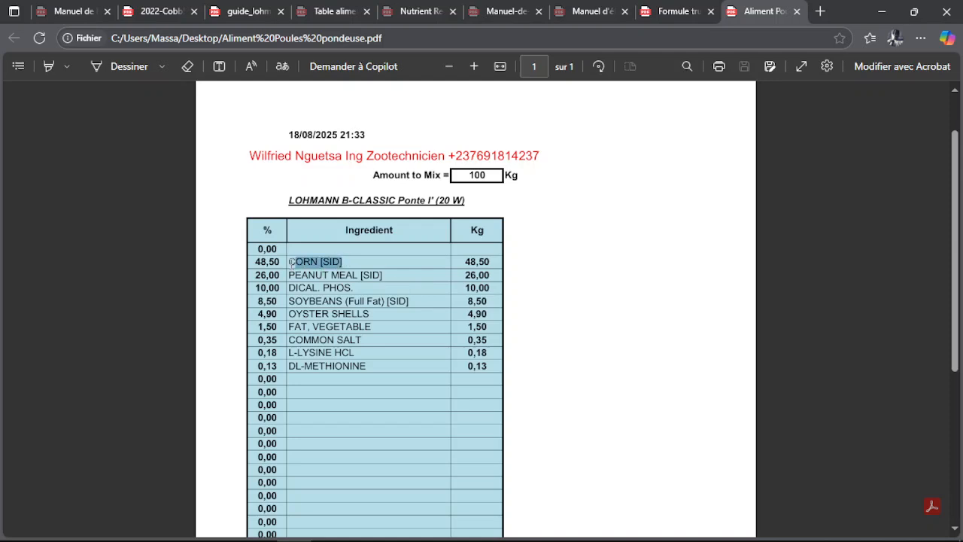
{"action": "left_click", "coordinate": [467, 262]}
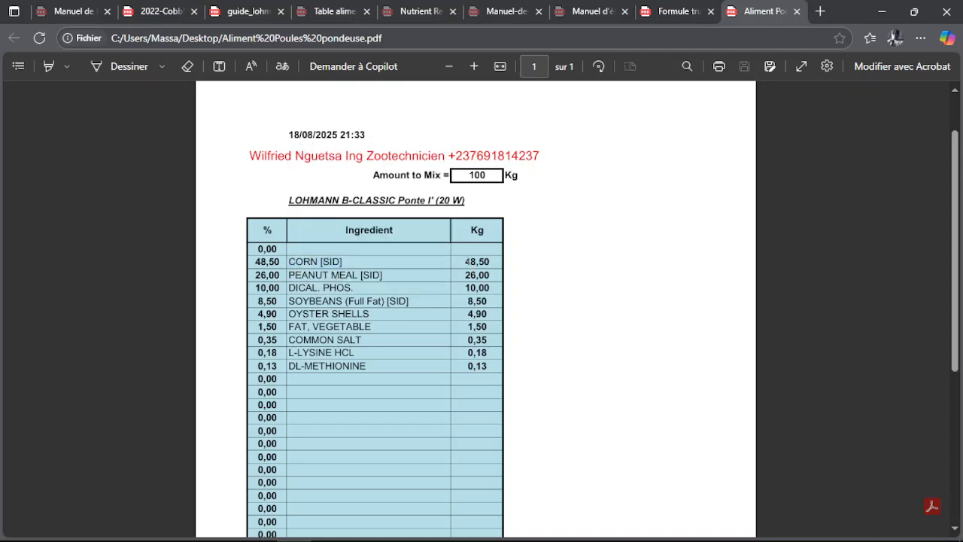
{"action": "left_click_drag", "start_coordinate": [494, 262], "coordinate": [464, 262]}
{"action": "left_click", "coordinate": [455, 178]}
{"action": "double_click", "coordinate": [477, 178]}
Switch back to the WUFFDA workbook in Excel and set the mixing sheet's amount to mix to 500 kg.
{"action": "left_click", "coordinate": [882, 12]}
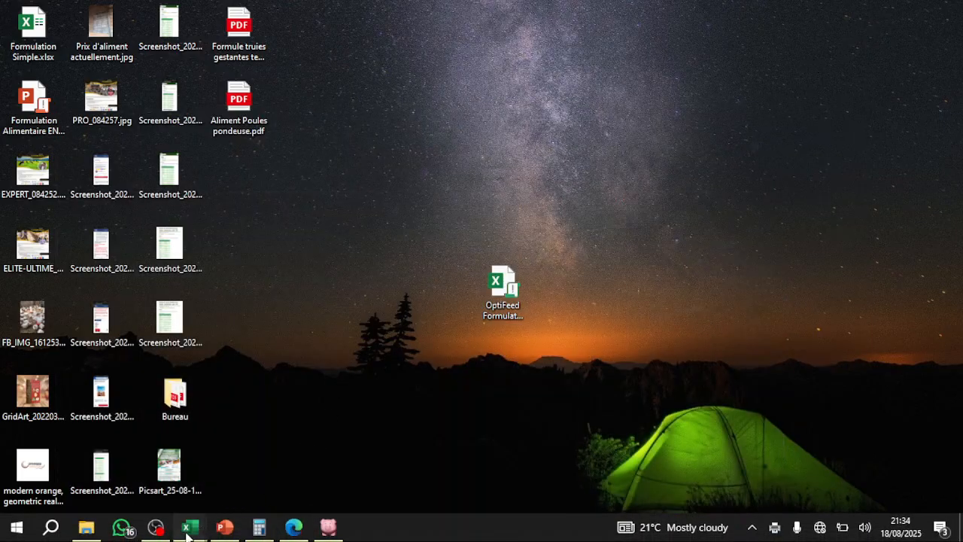
{"action": "left_click", "coordinate": [223, 473]}
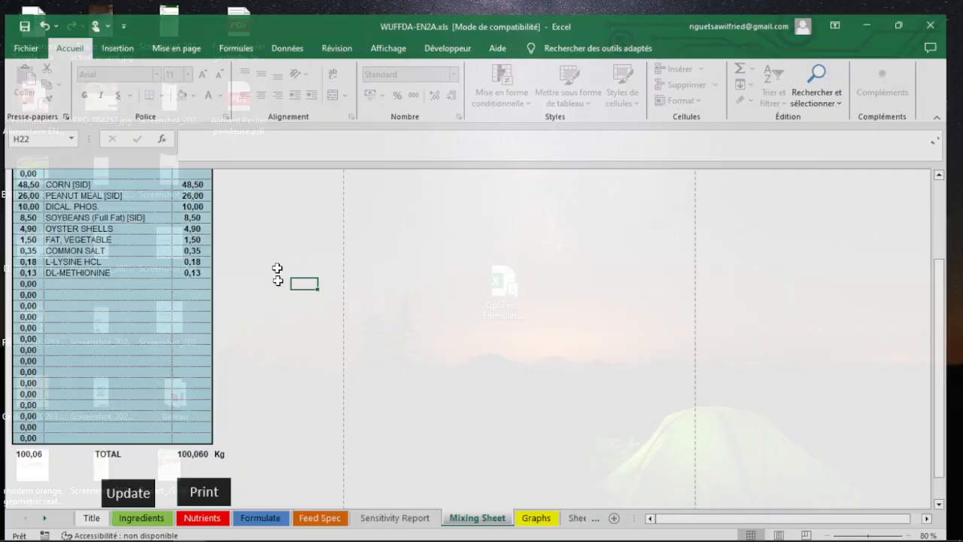
{"action": "scroll", "coordinate": [257, 272], "scroll_direction": "up", "scroll_amount": 4}
{"action": "left_click", "coordinate": [192, 215]}
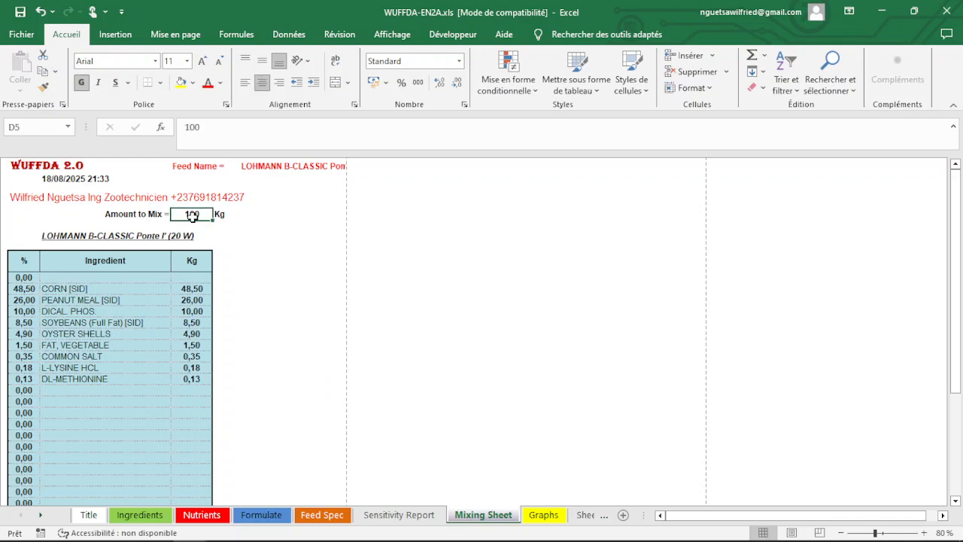
{"action": "type", "text": "500"}
{"action": "left_click", "coordinate": [280, 236]}
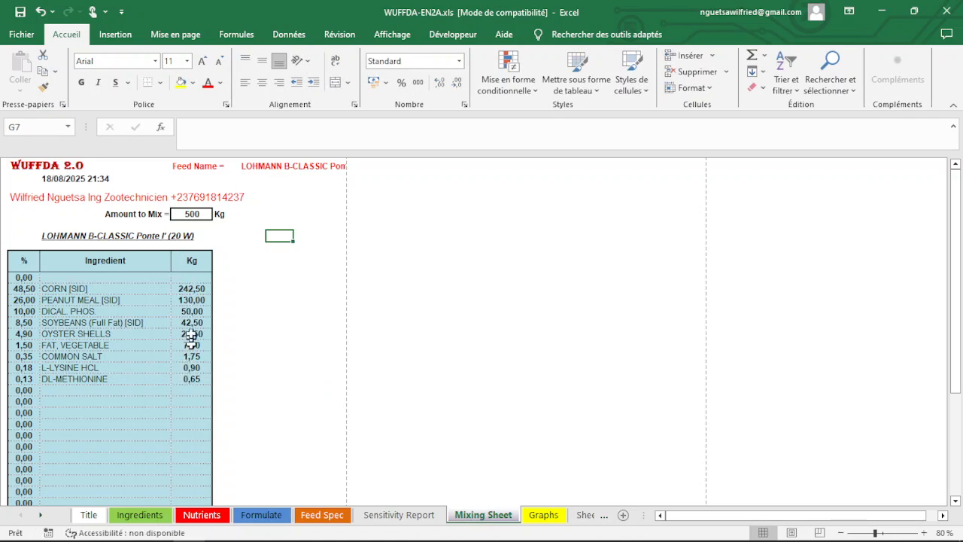
Return to the formula PDF in Edge and examine the kilogram amounts for corn, peanut meal, dicalcium phosphate and soybeans.
{"action": "left_click", "coordinate": [890, 10]}
{"action": "left_click", "coordinate": [294, 527]}
{"action": "left_click", "coordinate": [491, 181]}
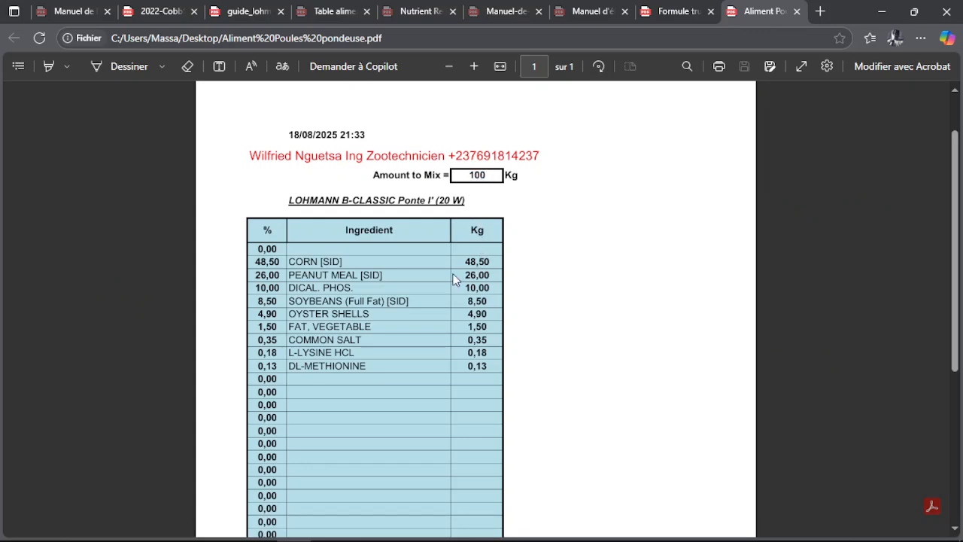
{"action": "left_click_drag", "start_coordinate": [464, 262], "coordinate": [489, 263]}
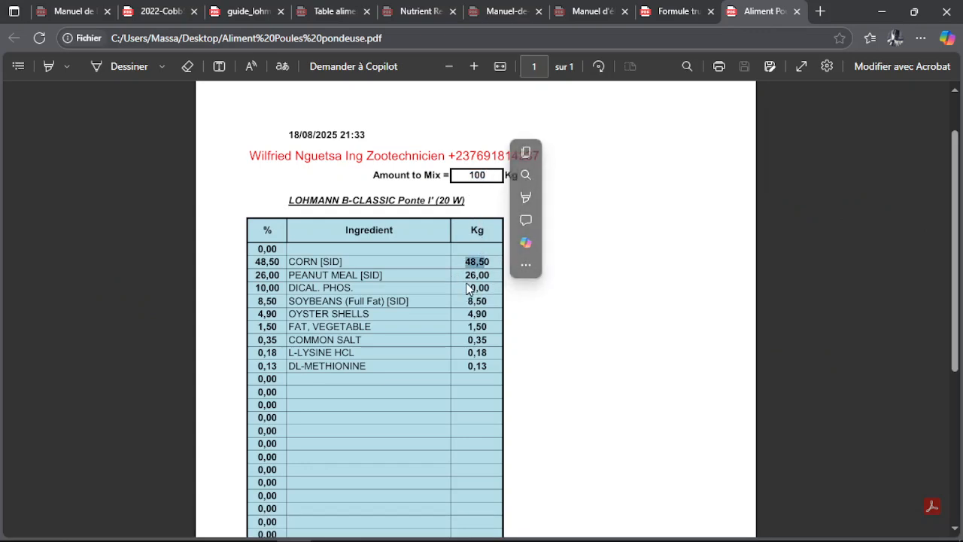
{"action": "left_click", "coordinate": [464, 276]}
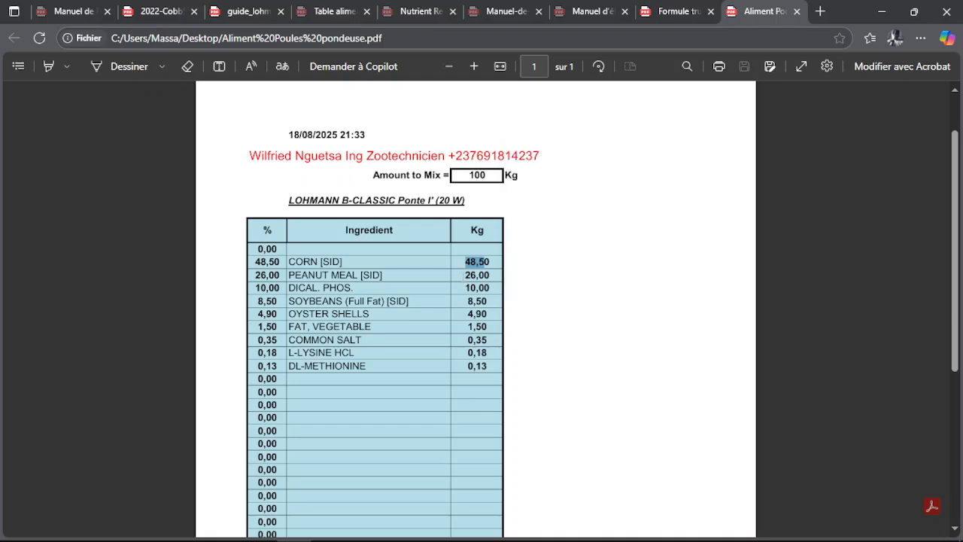
{"action": "left_click", "coordinate": [493, 282]}
{"action": "left_click_drag", "start_coordinate": [491, 295], "coordinate": [464, 298]}
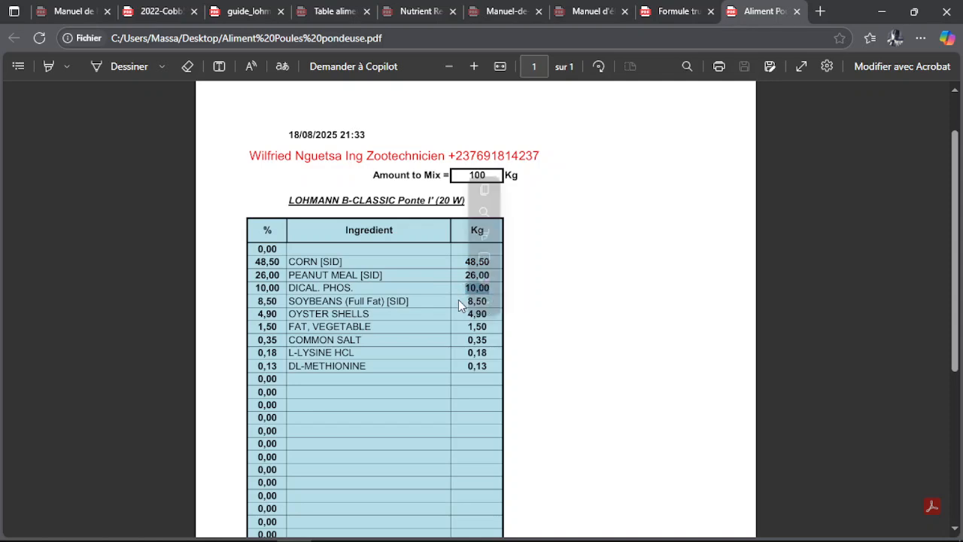
{"action": "left_click", "coordinate": [423, 308]}
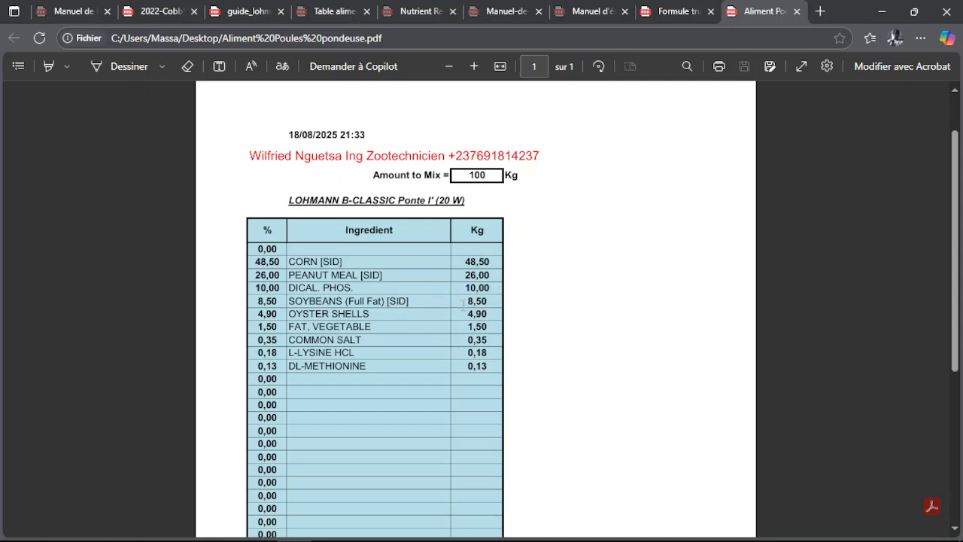
Examine the kilogram amounts for oyster shells, vegetable fat, common salt, L-lysine HCl and DL-methionine in the formula PDF.
{"action": "left_click_drag", "start_coordinate": [490, 314], "coordinate": [465, 316]}
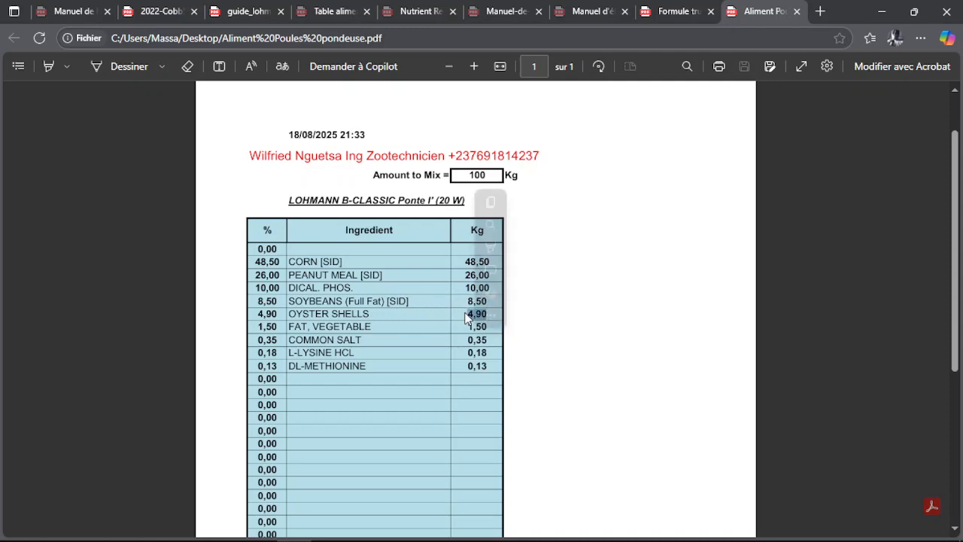
{"action": "left_click", "coordinate": [456, 351]}
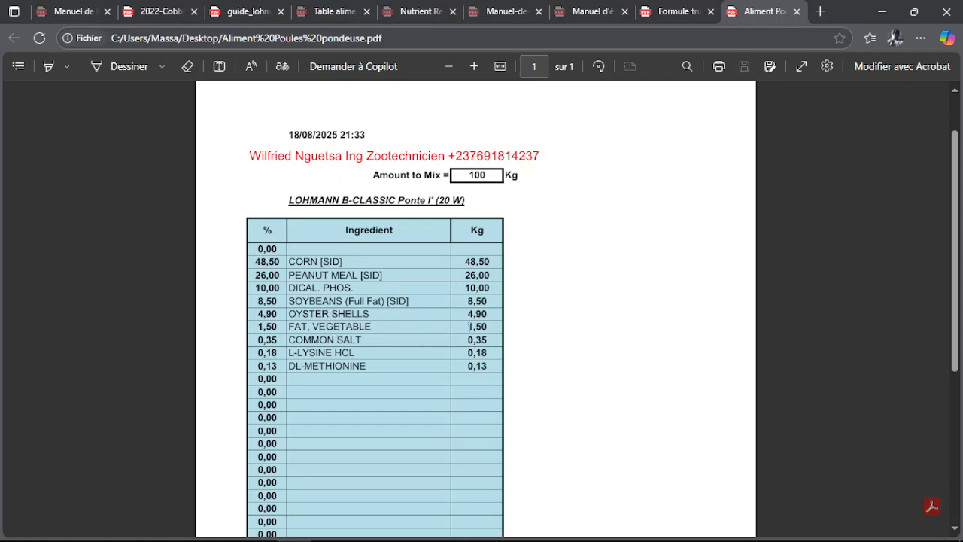
{"action": "mouse_move", "coordinate": [468, 326]}
{"action": "left_mouse_down"}
{"action": "mouse_move", "coordinate": [489, 328]}
{"action": "mouse_move", "coordinate": [466, 341]}
{"action": "left_mouse_up"}
{"action": "left_click", "coordinate": [474, 341]}
{"action": "left_click", "coordinate": [463, 363]}
{"action": "left_click_drag", "start_coordinate": [463, 357], "coordinate": [462, 367]}
{"action": "left_click", "coordinate": [459, 370]}
{"action": "left_click", "coordinate": [494, 277]}
Review the complete printed mixing table, from the amount to mix down to the total row.
{"action": "scroll", "coordinate": [572, 226], "scroll_direction": "down", "scroll_amount": 4}
{"action": "scroll", "coordinate": [569, 256], "scroll_direction": "up", "scroll_amount": 5}
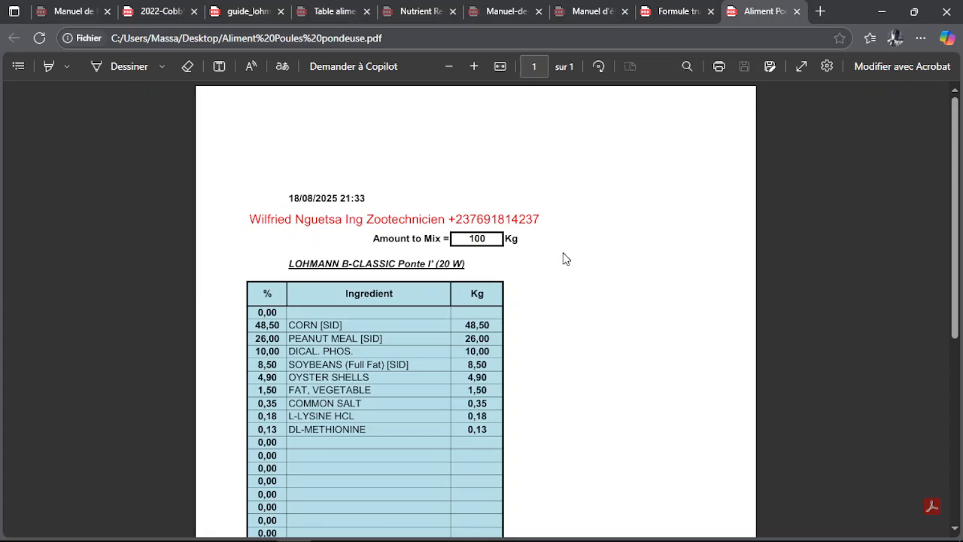
{"action": "scroll", "coordinate": [519, 252], "scroll_direction": "down", "scroll_amount": 5}
{"action": "scroll", "coordinate": [503, 258], "scroll_direction": "up", "scroll_amount": 2}
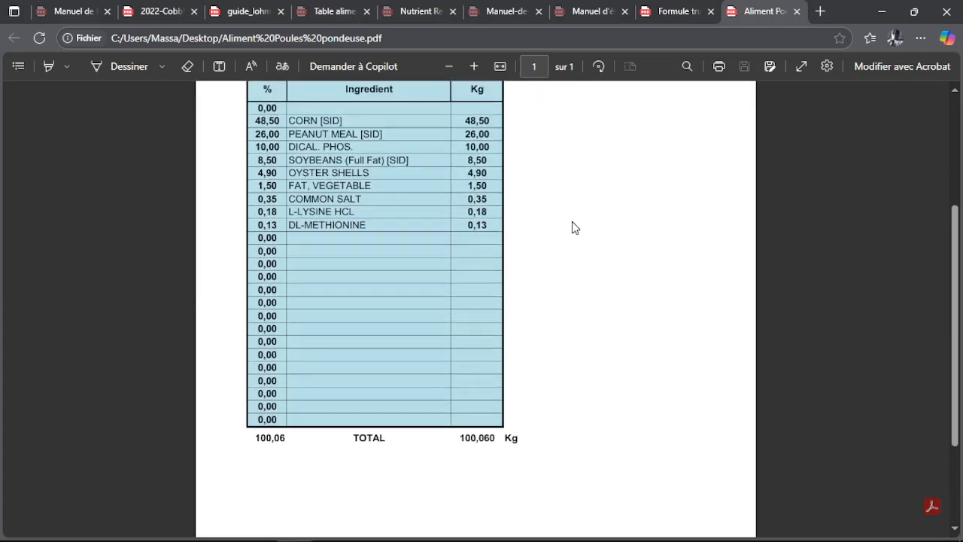
{"action": "scroll", "coordinate": [595, 222], "scroll_direction": "up", "scroll_amount": 1}
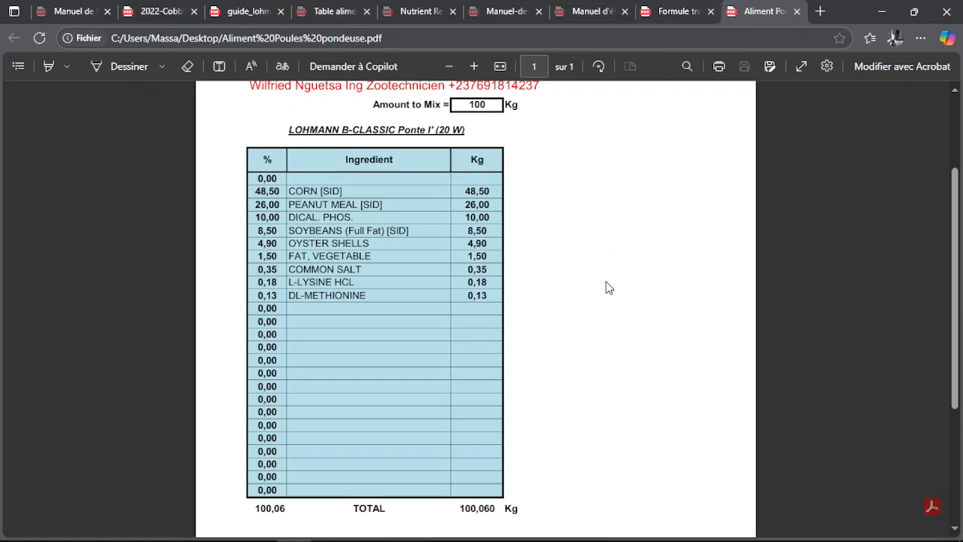
Switch back to the WUFFDA workbook in Excel and examine the active ingredients' crude protein values on the Ingredients sheet.
{"action": "left_click", "coordinate": [882, 11]}
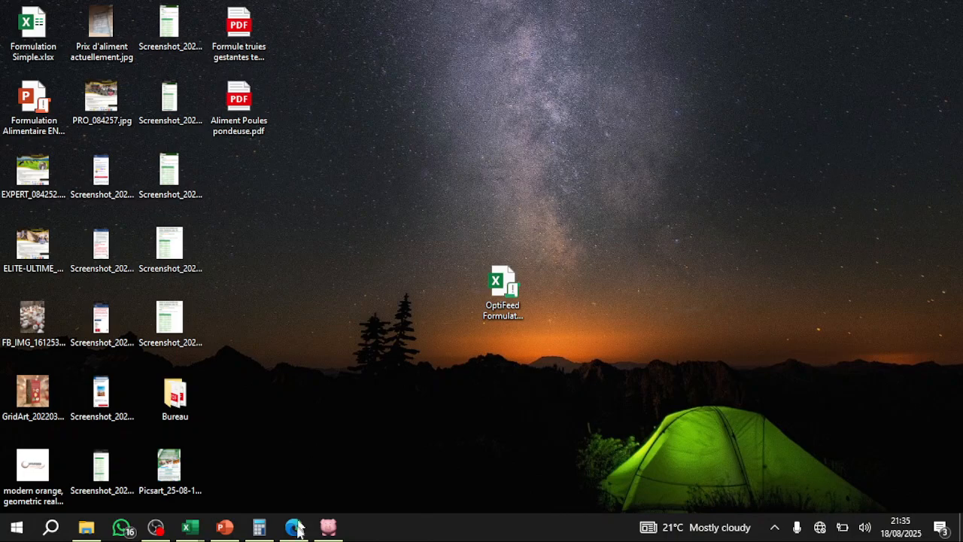
{"action": "mouse_move", "coordinate": [200, 533]}
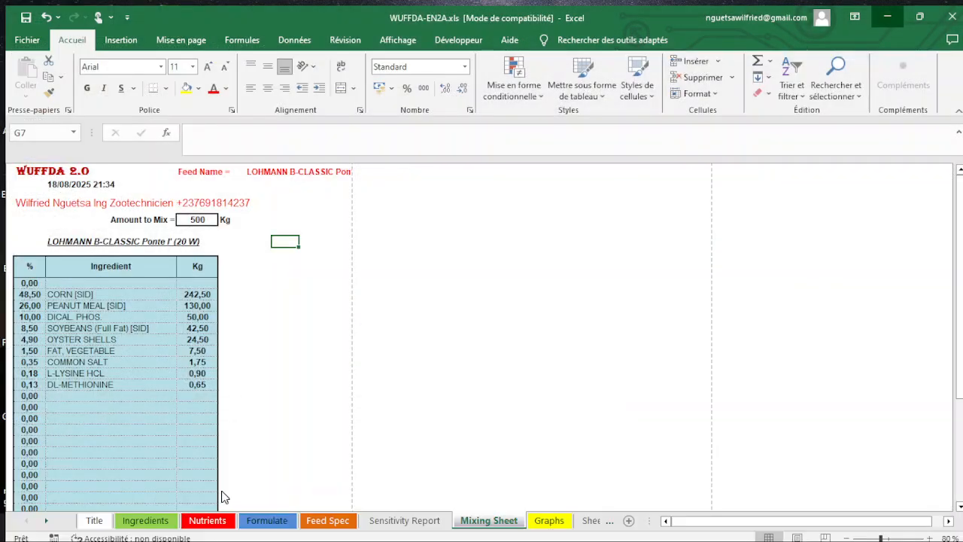
{"action": "left_click", "coordinate": [218, 497]}
{"action": "left_click", "coordinate": [143, 514]}
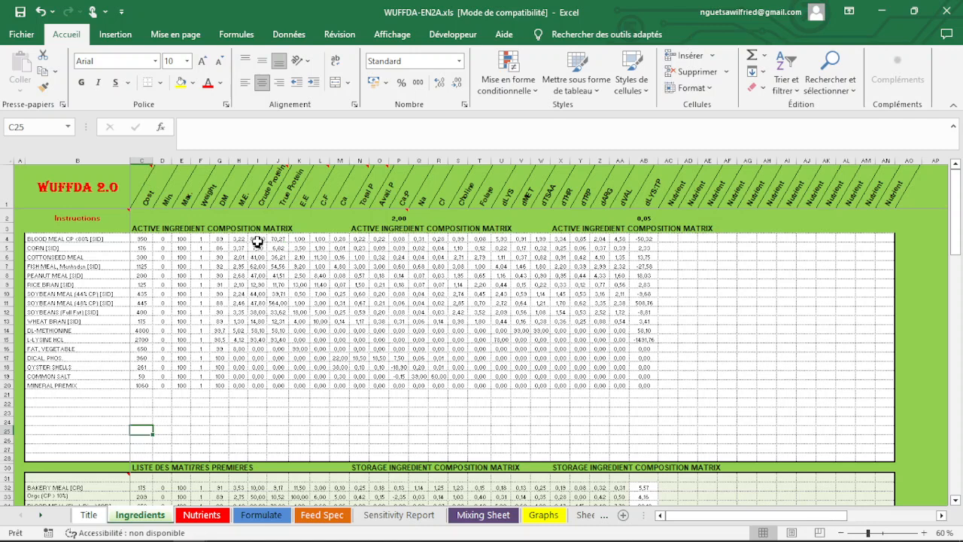
{"action": "left_click", "coordinate": [258, 386]}
{"action": "left_click", "coordinate": [257, 240]}
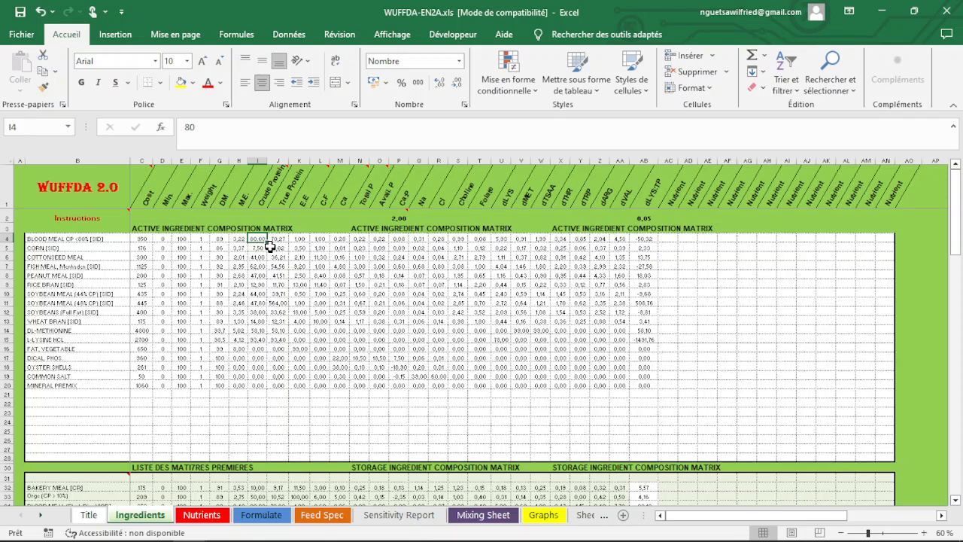
{"action": "left_click", "coordinate": [254, 249]}
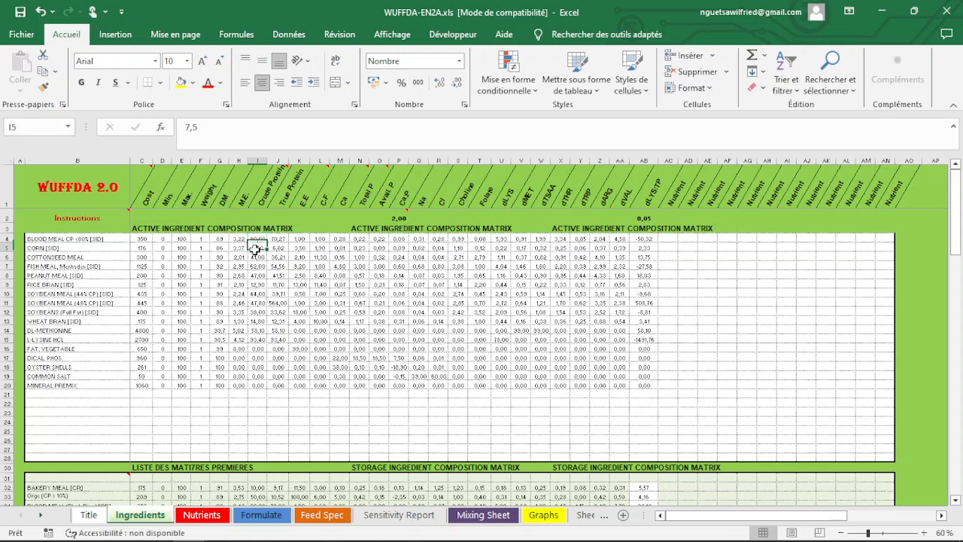
{"action": "left_click", "coordinate": [261, 267]}
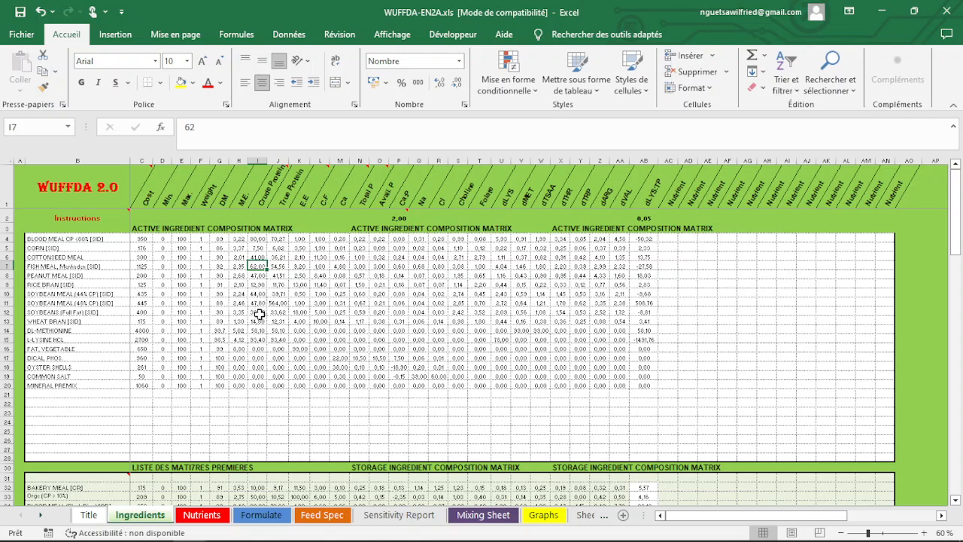
{"action": "left_click", "coordinate": [259, 295]}
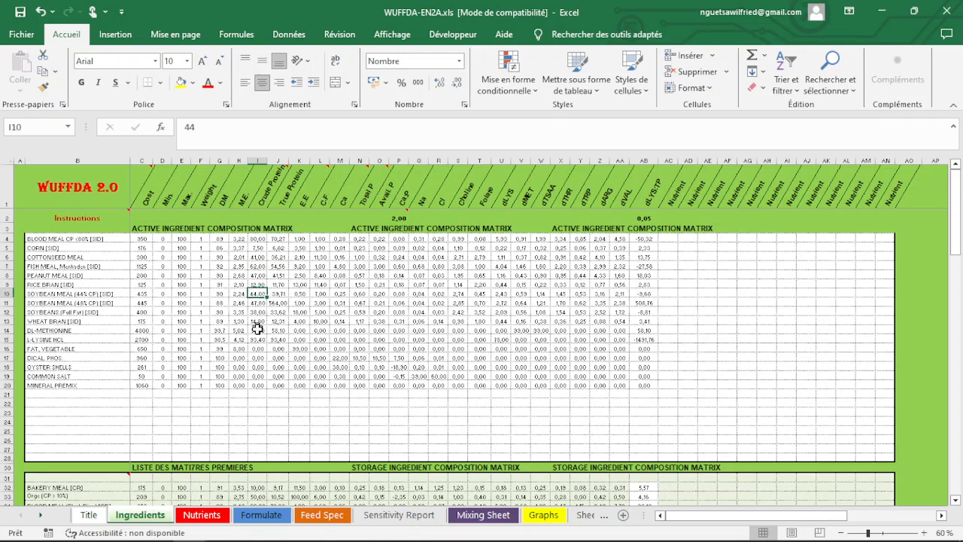
{"action": "left_click", "coordinate": [258, 303]}
{"action": "left_click", "coordinate": [257, 339]}
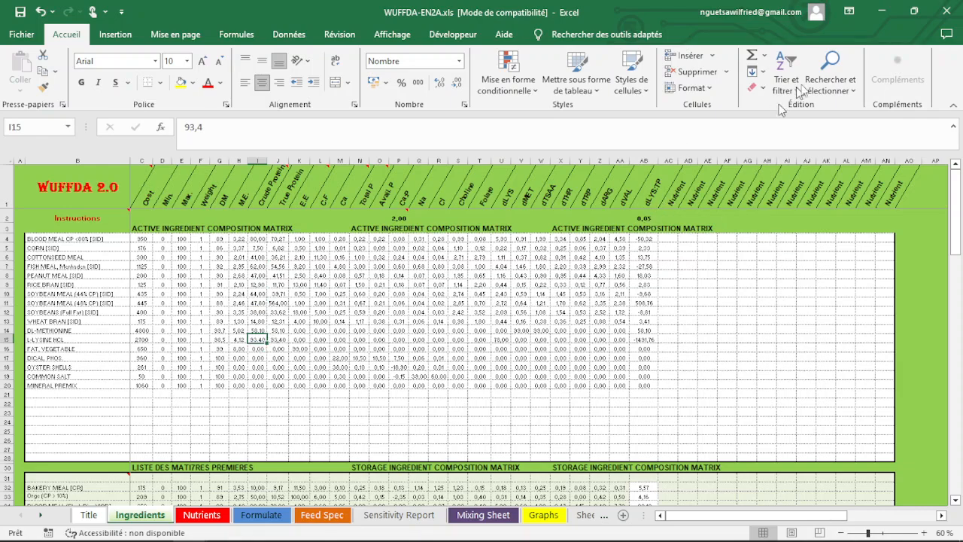
{"action": "left_click", "coordinate": [881, 10]}
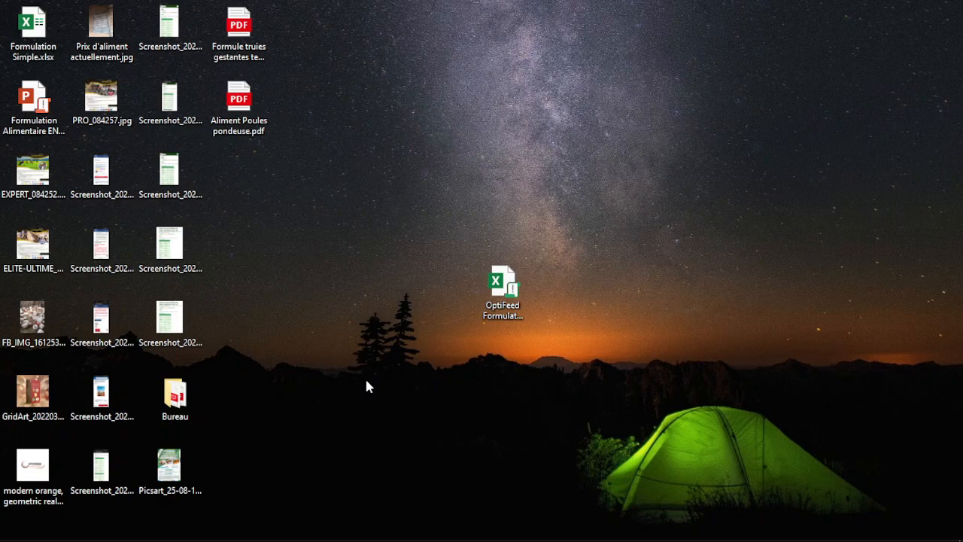
{"action": "mouse_move", "coordinate": [215, 535]}
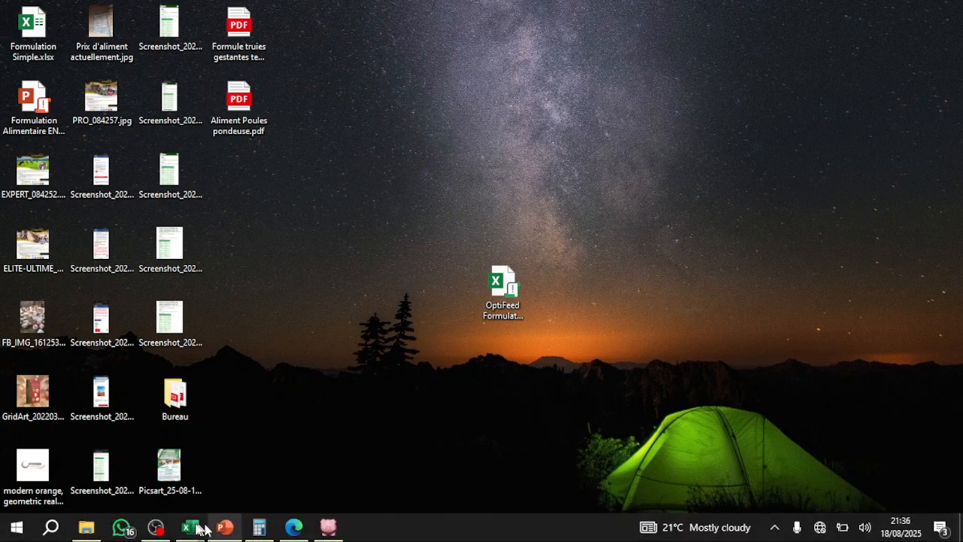
{"action": "left_click", "coordinate": [156, 528]}
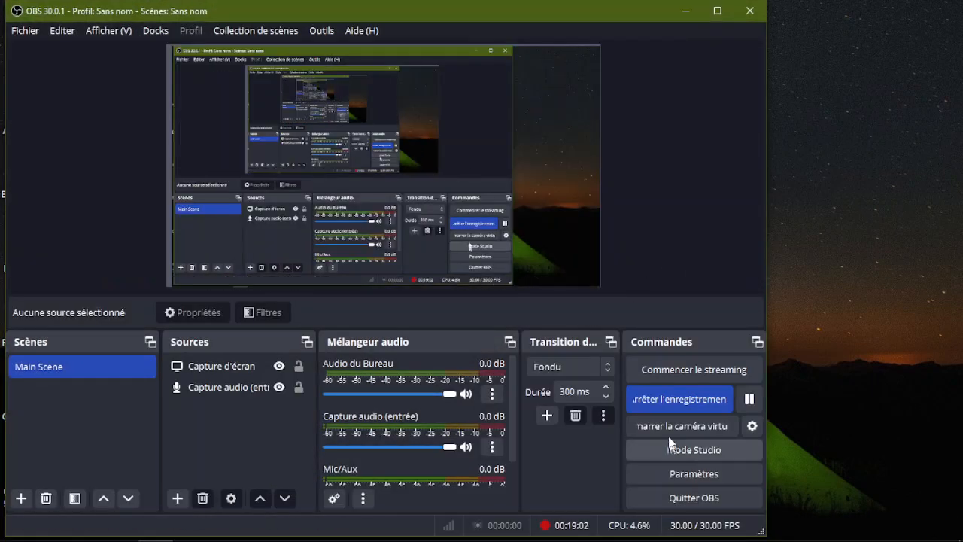